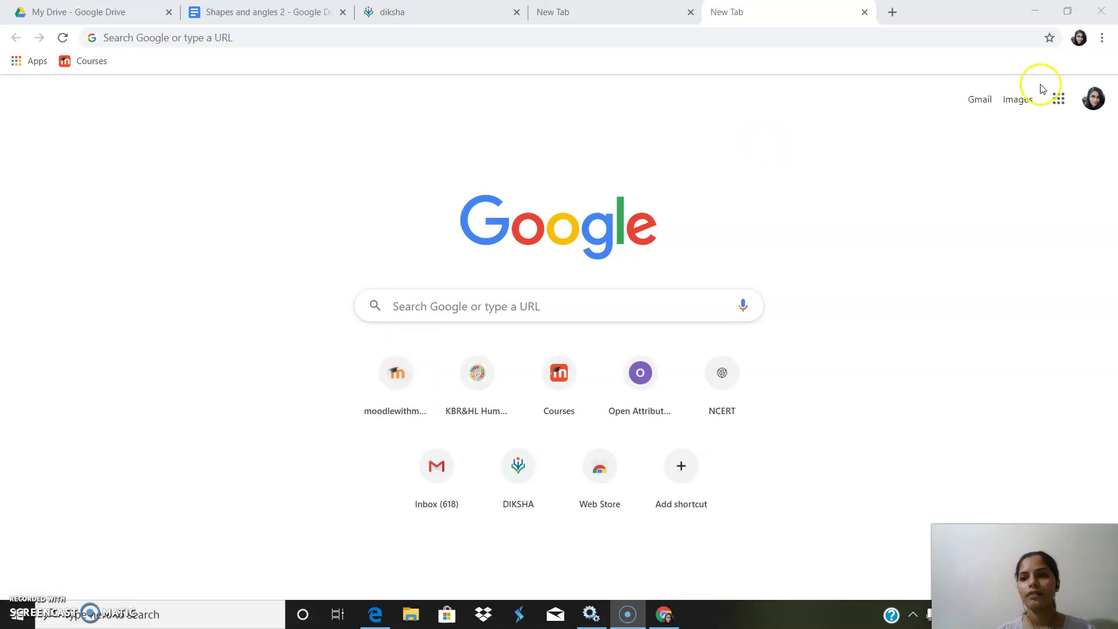
{"action": "left_click", "coordinate": [1059, 99]}
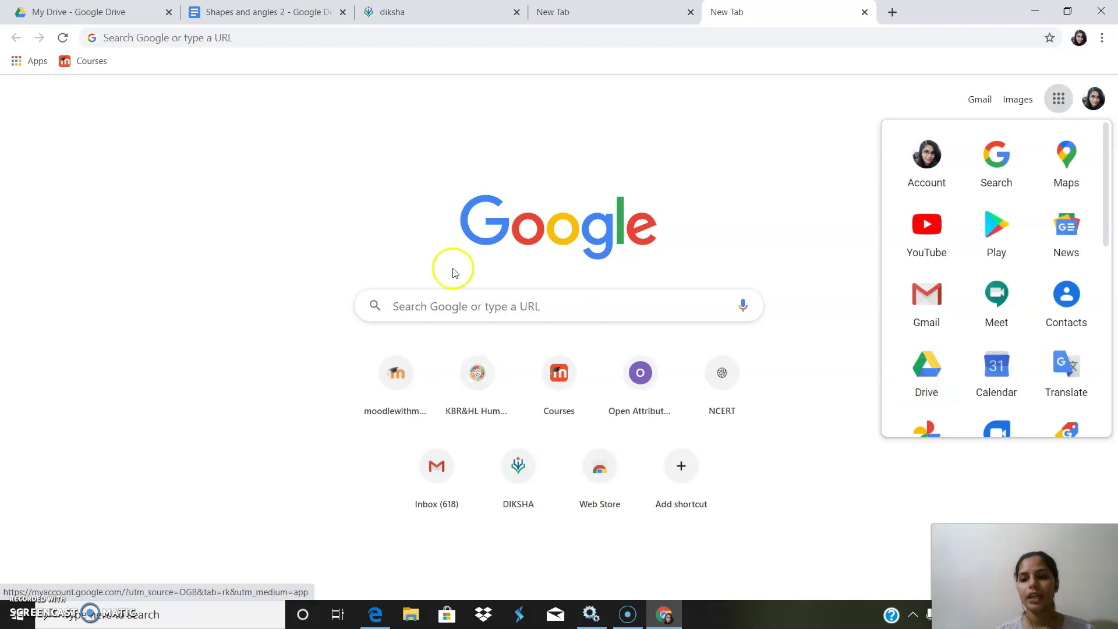
{"action": "left_click", "coordinate": [326, 212]}
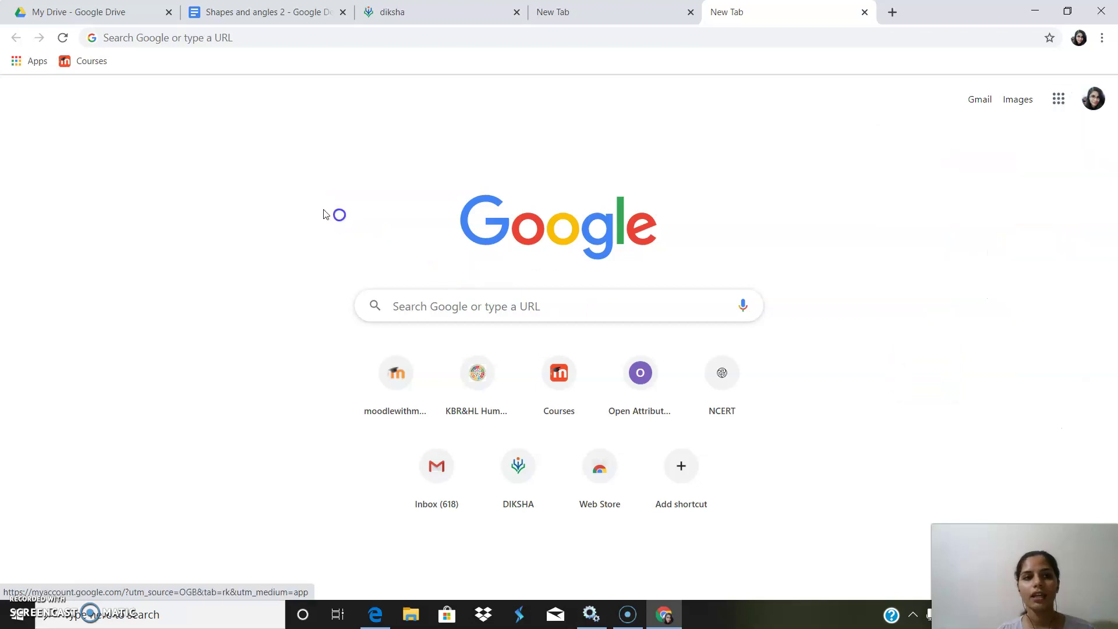
{"action": "left_click", "coordinate": [67, 8]}
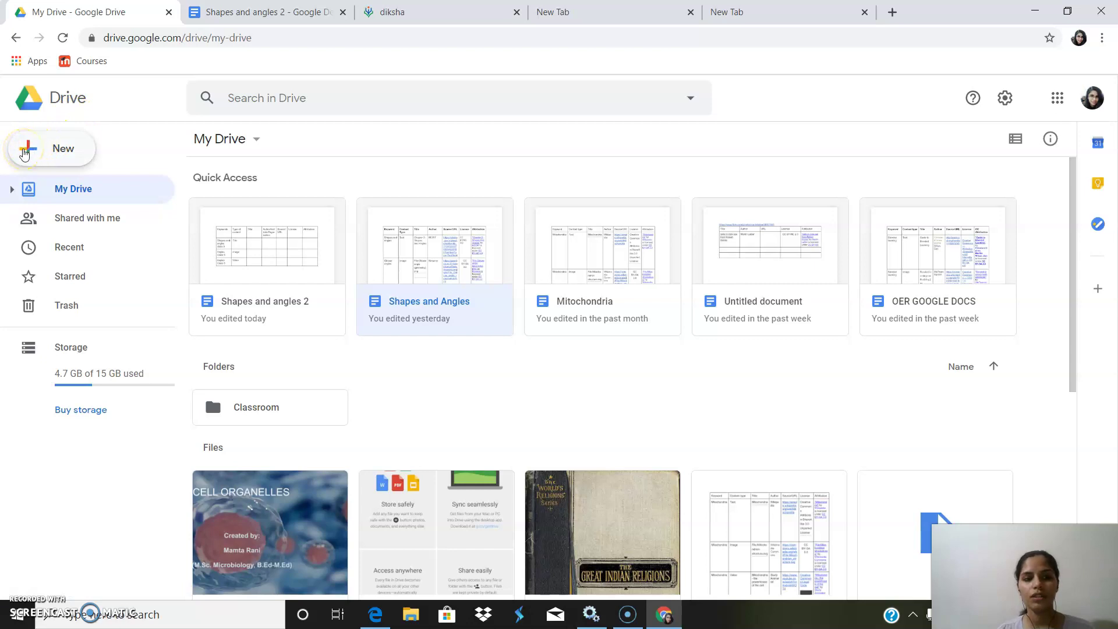
{"action": "left_click", "coordinate": [23, 152]}
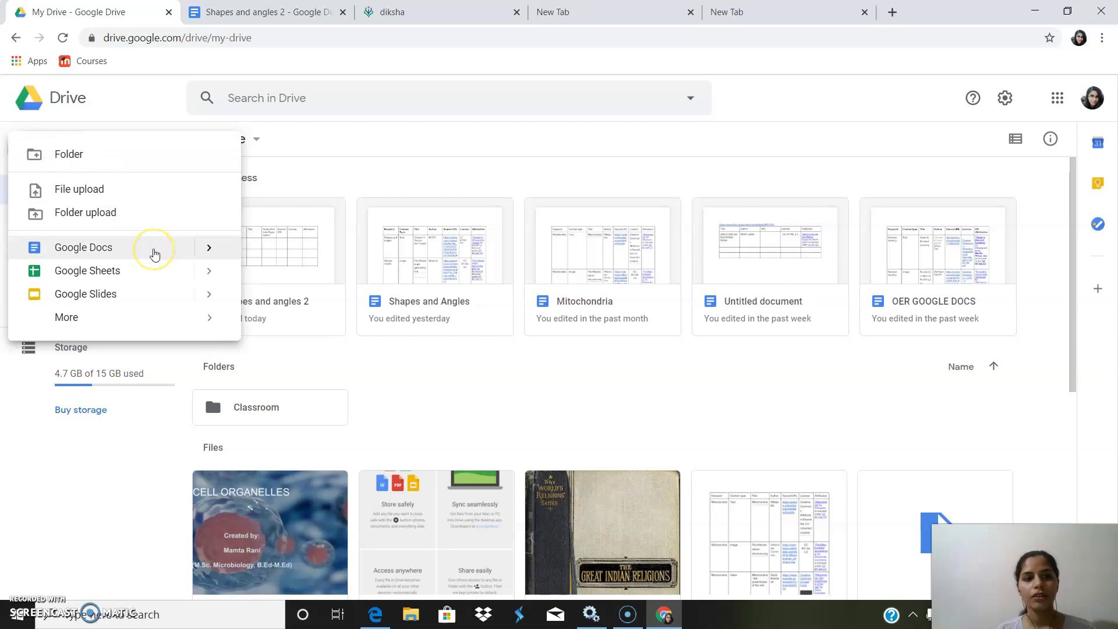
{"action": "left_click", "coordinate": [301, 239]}
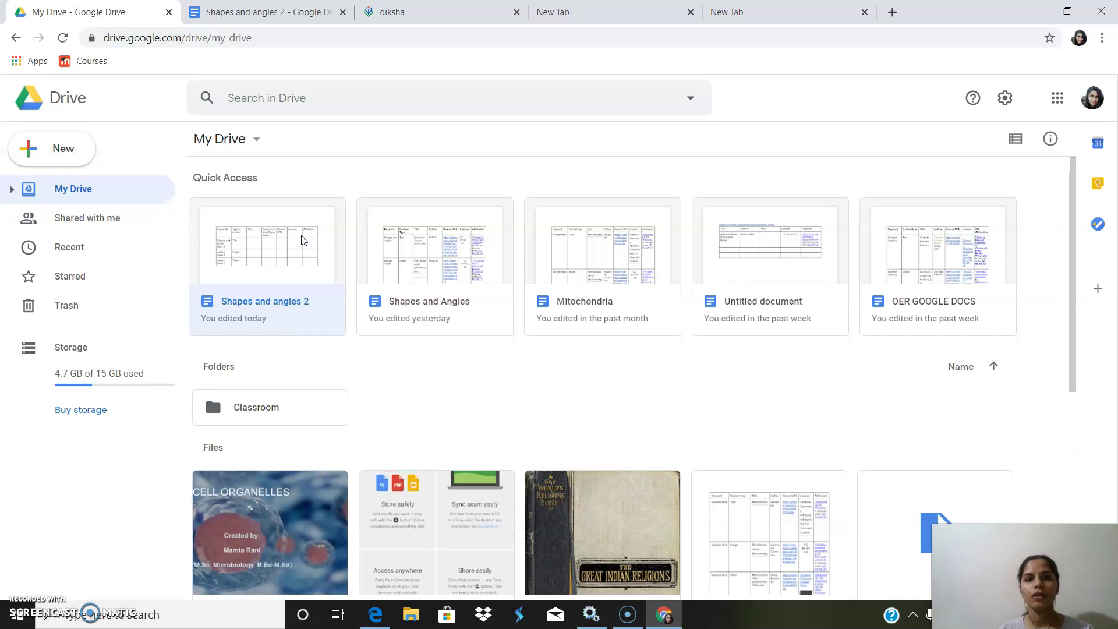
In the "Shapes and angles 2" document, change the "Shapes and angles class 5" row's type of content to "Text".
{"action": "left_click", "coordinate": [270, 17]}
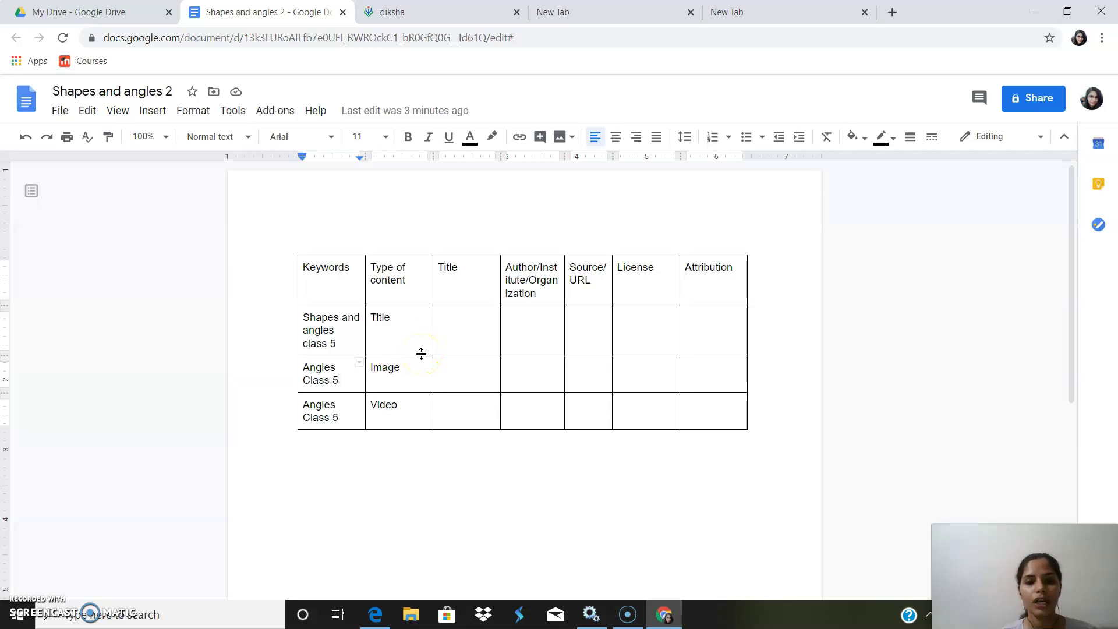
{"action": "left_click", "coordinate": [396, 315]}
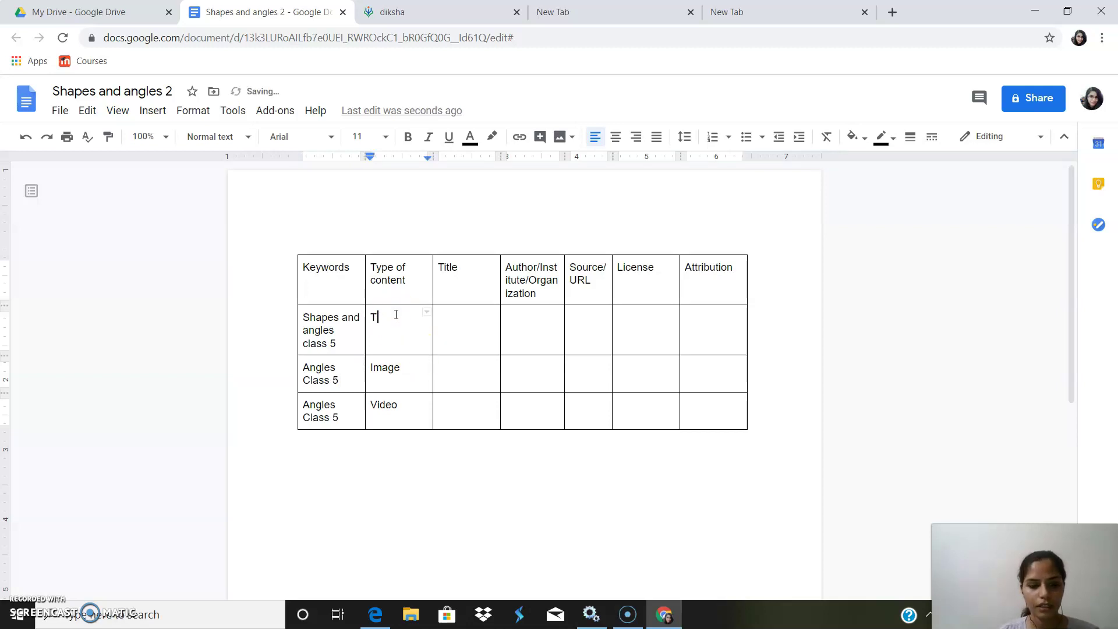
{"action": "left_click", "coordinate": [460, 328]}
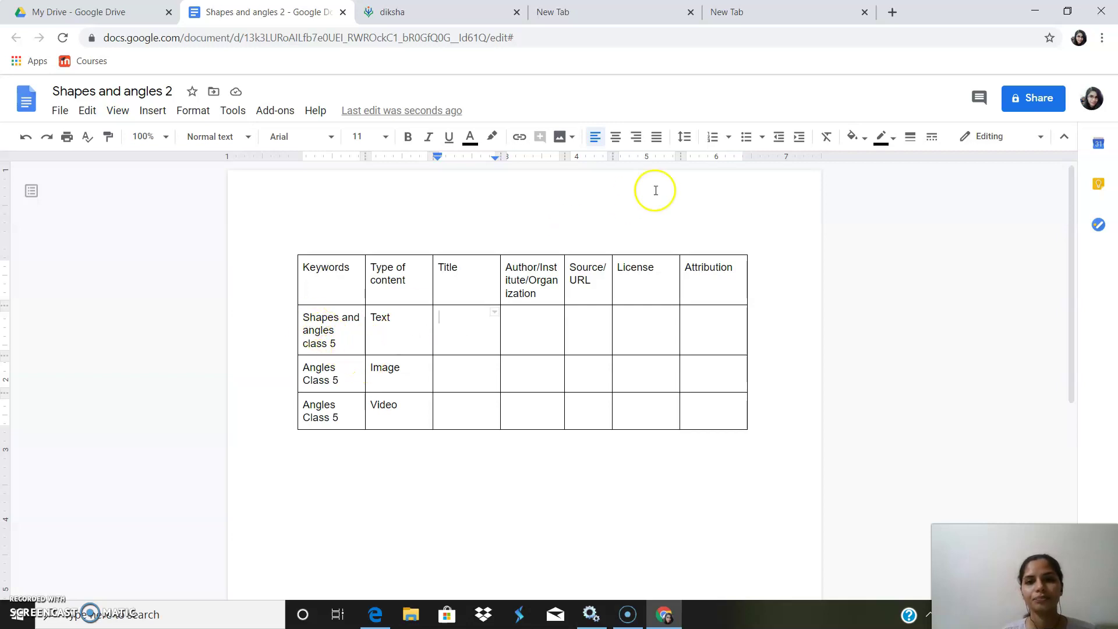
Search Google in a new browser tab for "Shapes and angle Class 5".
{"action": "left_click", "coordinate": [894, 12]}
{"action": "left_click", "coordinate": [496, 298]}
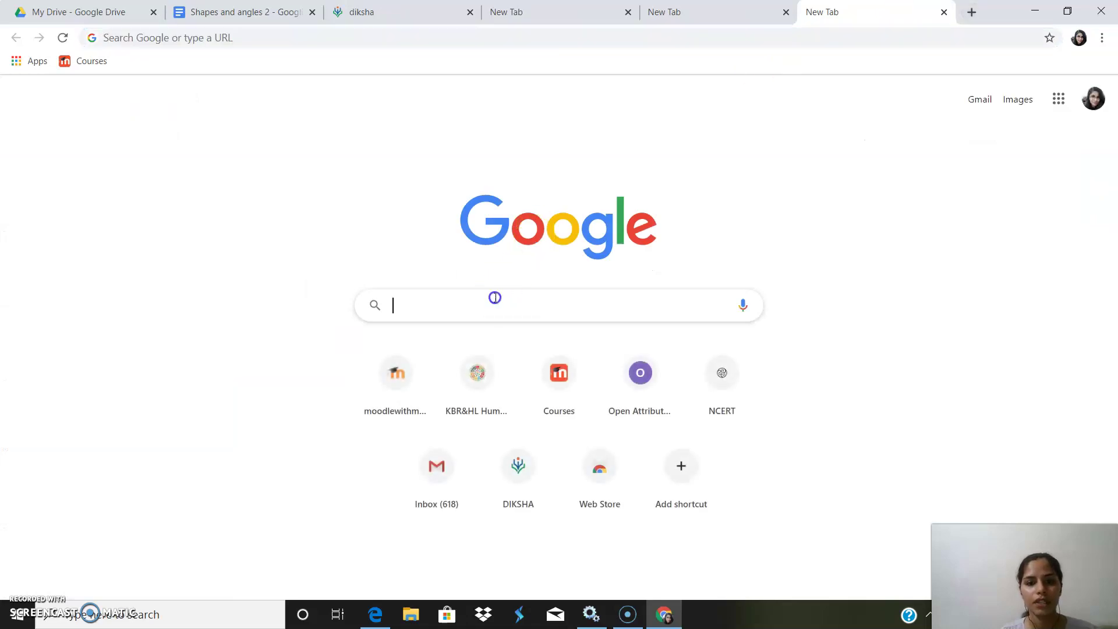
{"action": "type", "text": "Shapes and angle Class 5"}
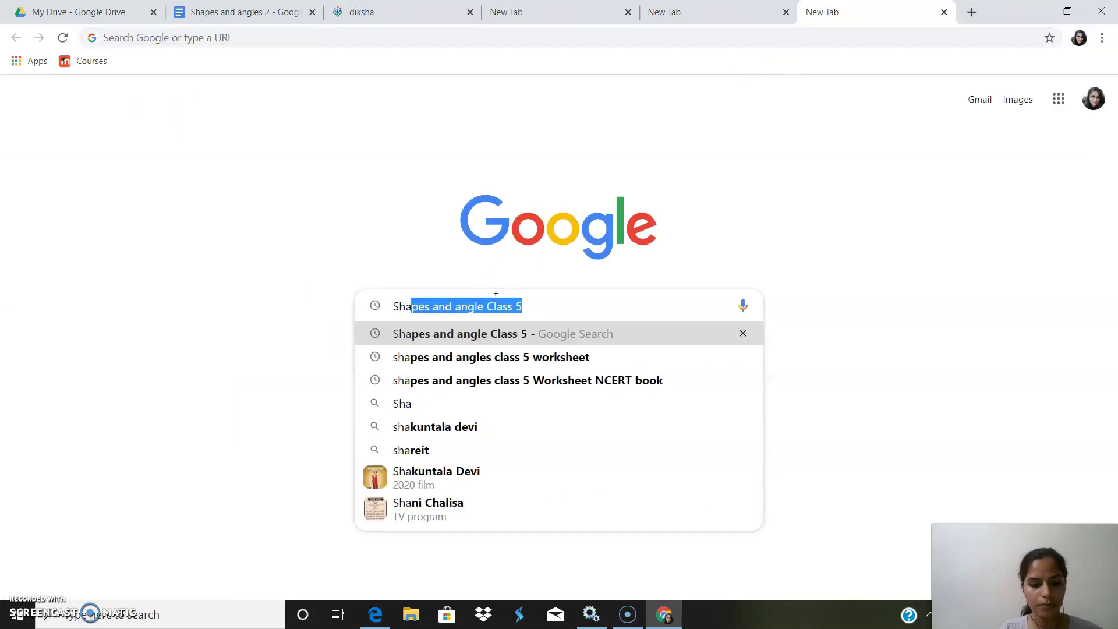
{"action": "left_click", "coordinate": [534, 305]}
{"action": "key", "text": "Return"}
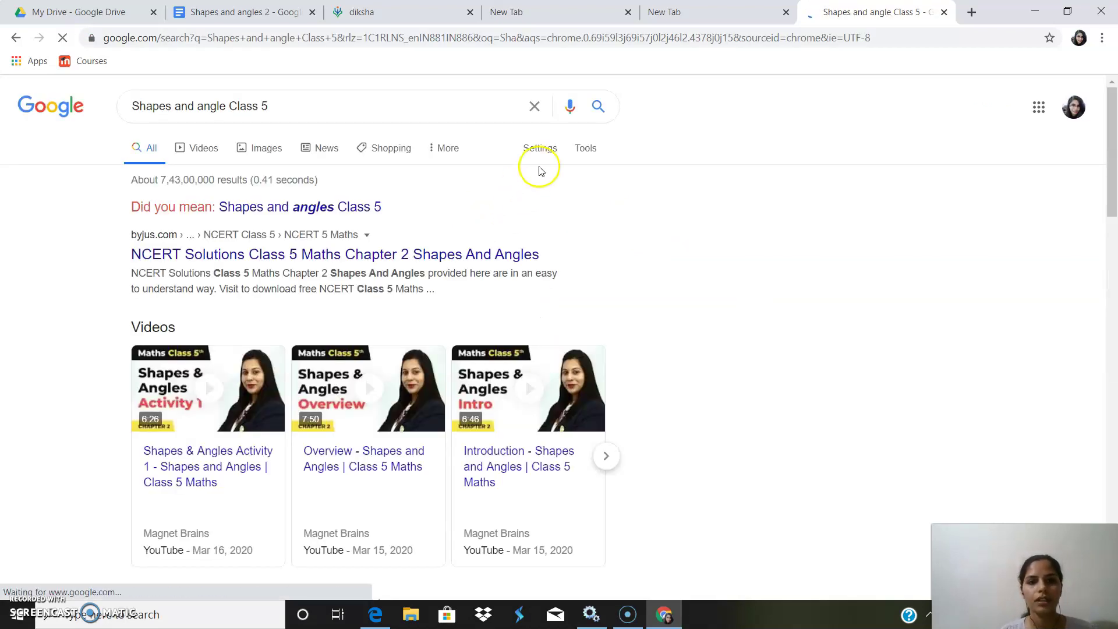
Rerun the query through Advanced Search with usage rights set to "free to use or share".
{"action": "left_click", "coordinate": [540, 149]}
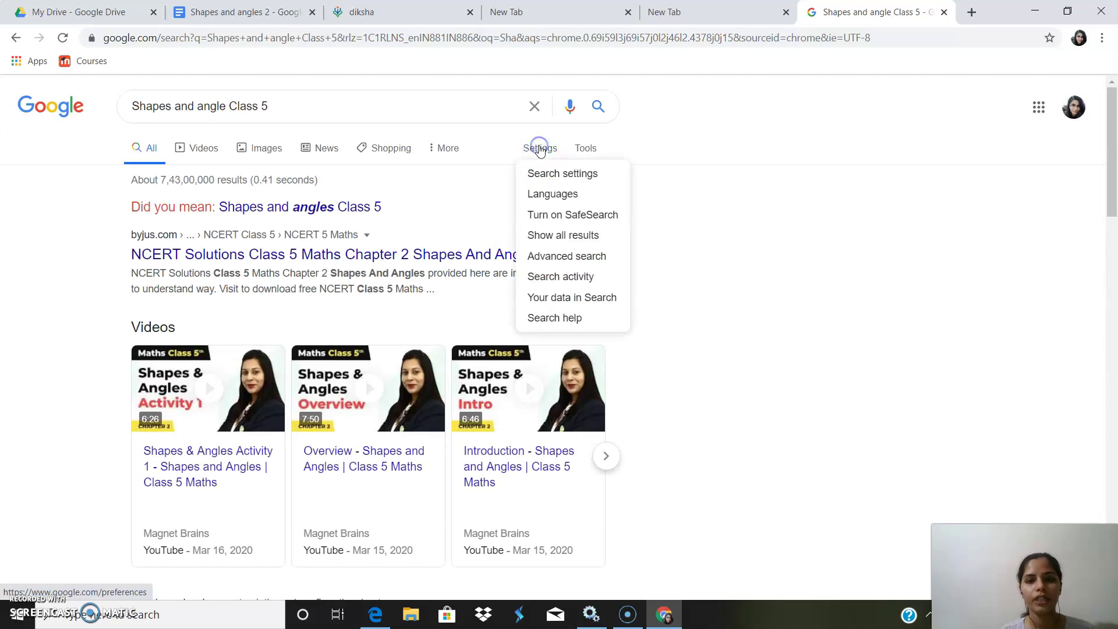
{"action": "left_click", "coordinate": [576, 258]}
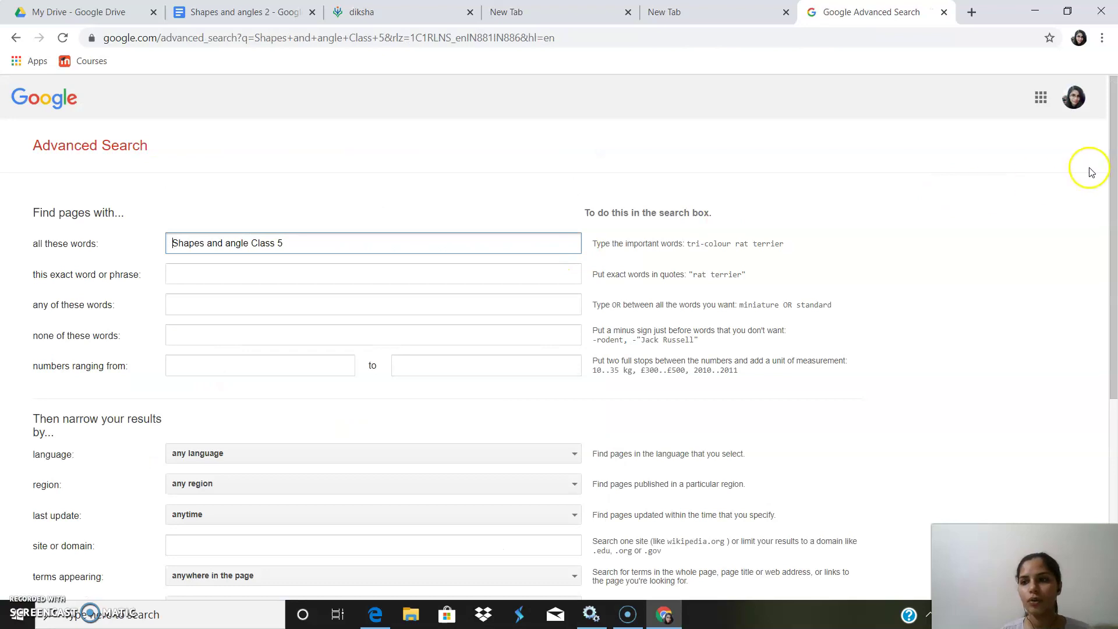
{"action": "left_click_drag", "start_coordinate": [1113, 169], "coordinate": [1113, 306]}
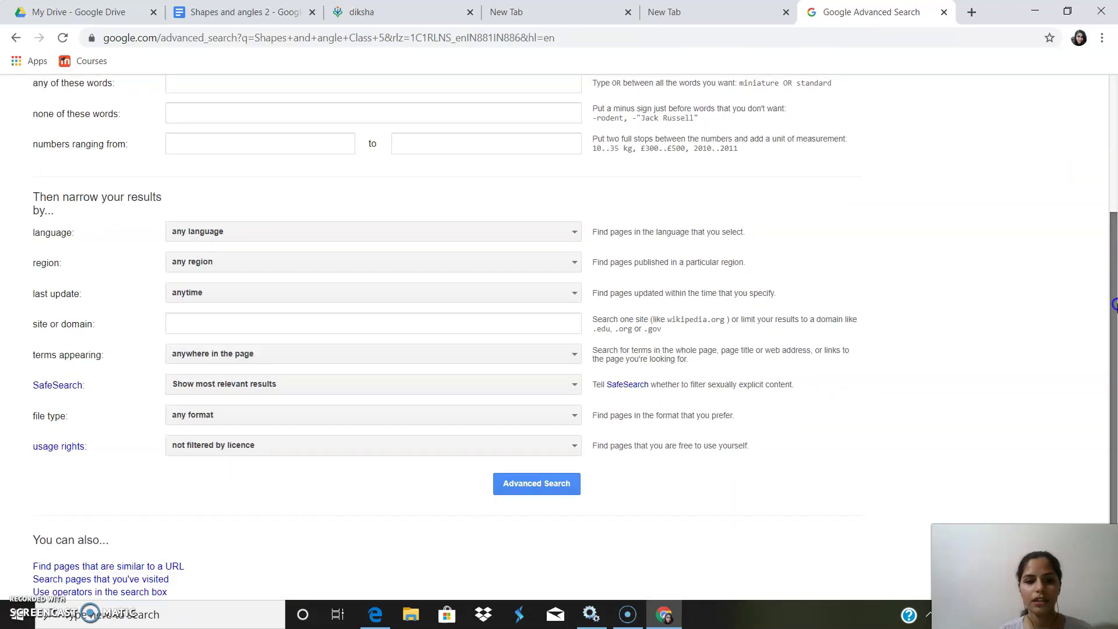
{"action": "left_click", "coordinate": [575, 444]}
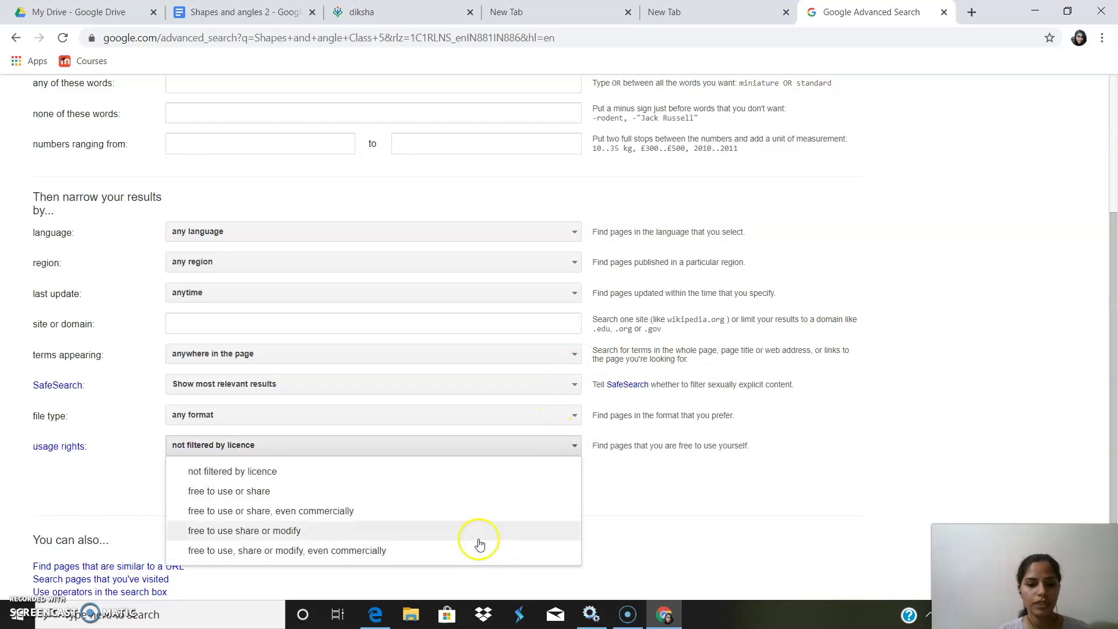
{"action": "left_click", "coordinate": [330, 492]}
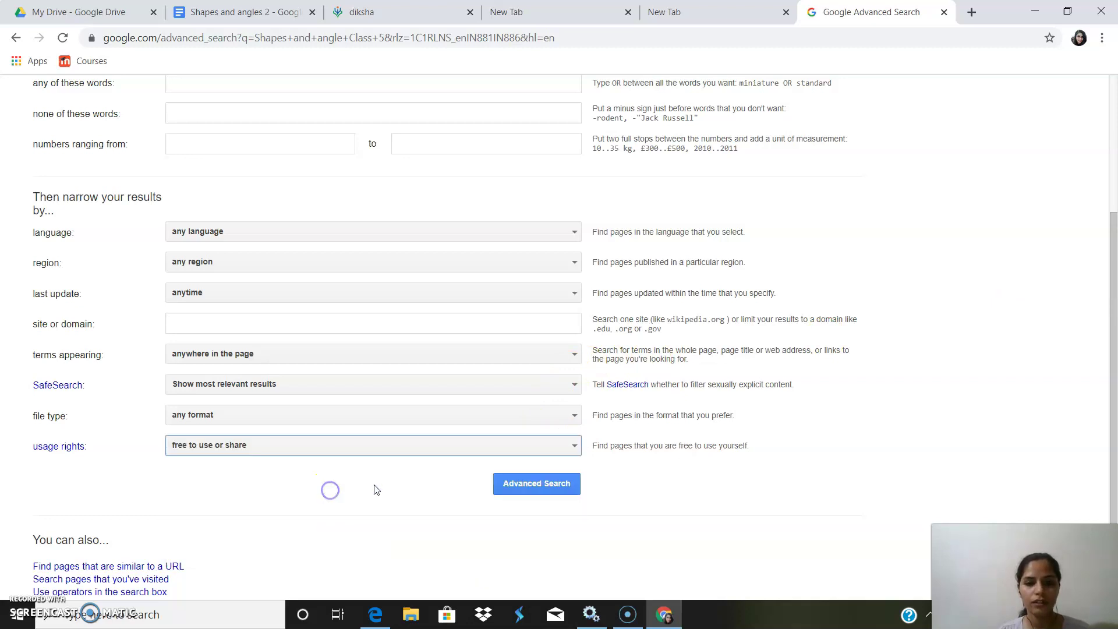
{"action": "left_click", "coordinate": [521, 485]}
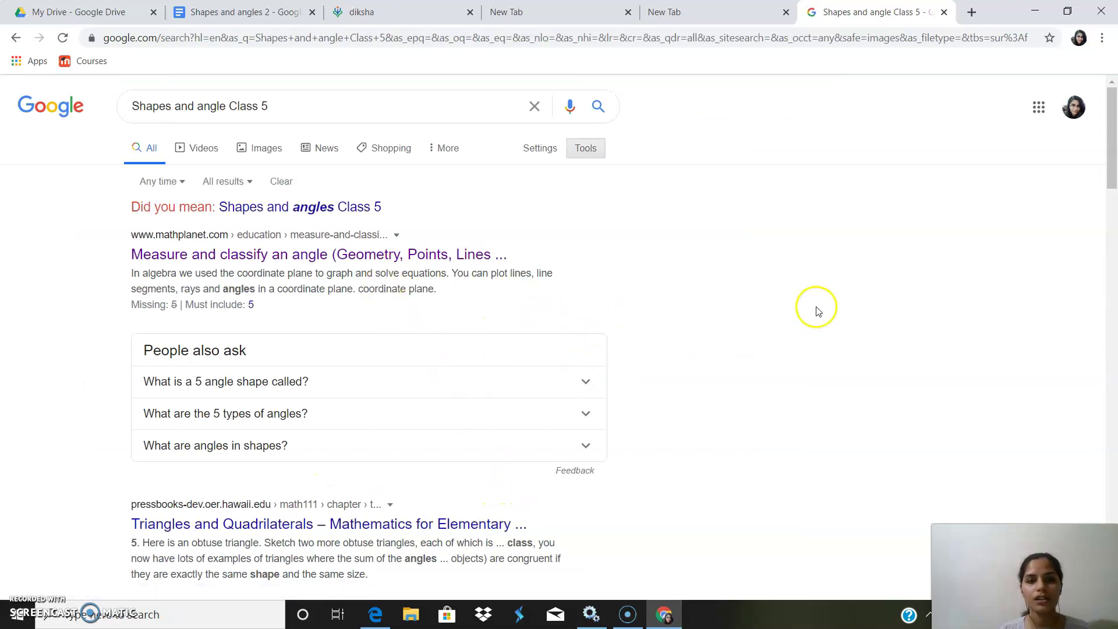
Open the Mathplanet result on measuring and classifying an angle and copy the page heading "Measure and classify an angle".
{"action": "mouse_move", "coordinate": [1112, 150]}
{"action": "left_mouse_down"}
{"action": "mouse_move", "coordinate": [1112, 216]}
{"action": "mouse_move", "coordinate": [1112, 155]}
{"action": "left_mouse_up"}
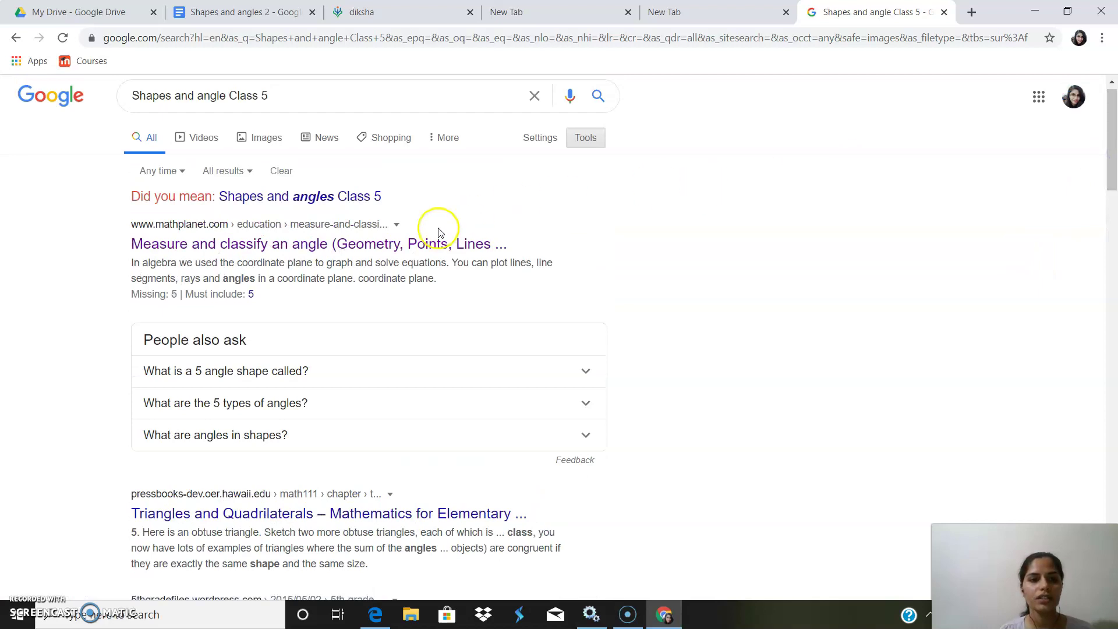
{"action": "left_click", "coordinate": [291, 249]}
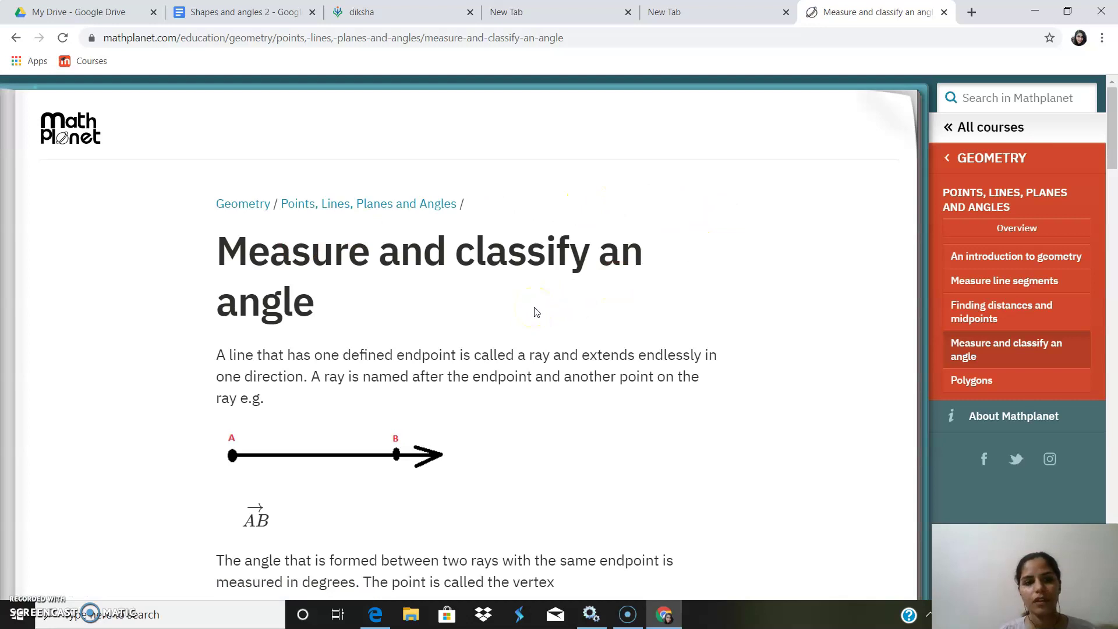
{"action": "left_click_drag", "start_coordinate": [320, 309], "coordinate": [217, 242]}
{"action": "key", "text": "ctrl+c"}
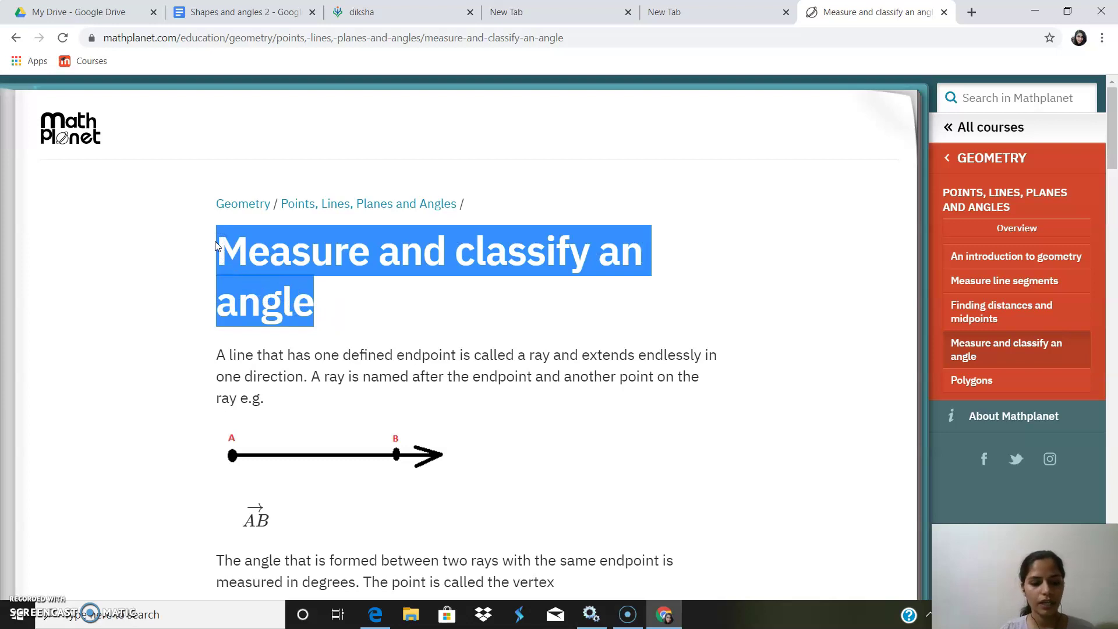
Paste the heading into the Title cell of the document's Text row and format it at size 11 without bold.
{"action": "left_click", "coordinate": [221, 13]}
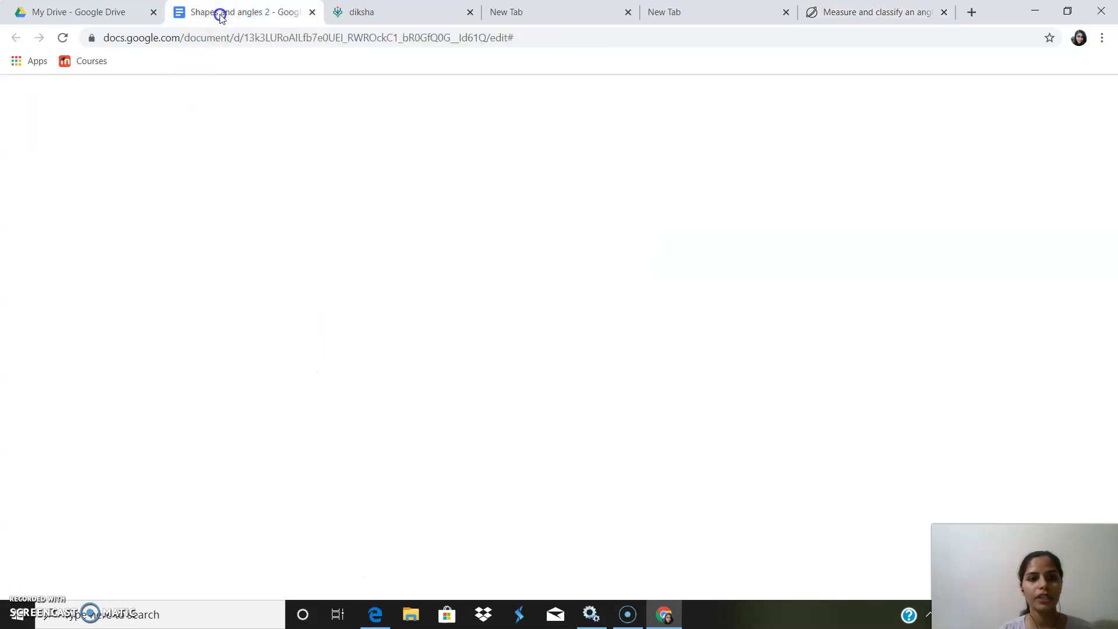
{"action": "left_click", "coordinate": [455, 330]}
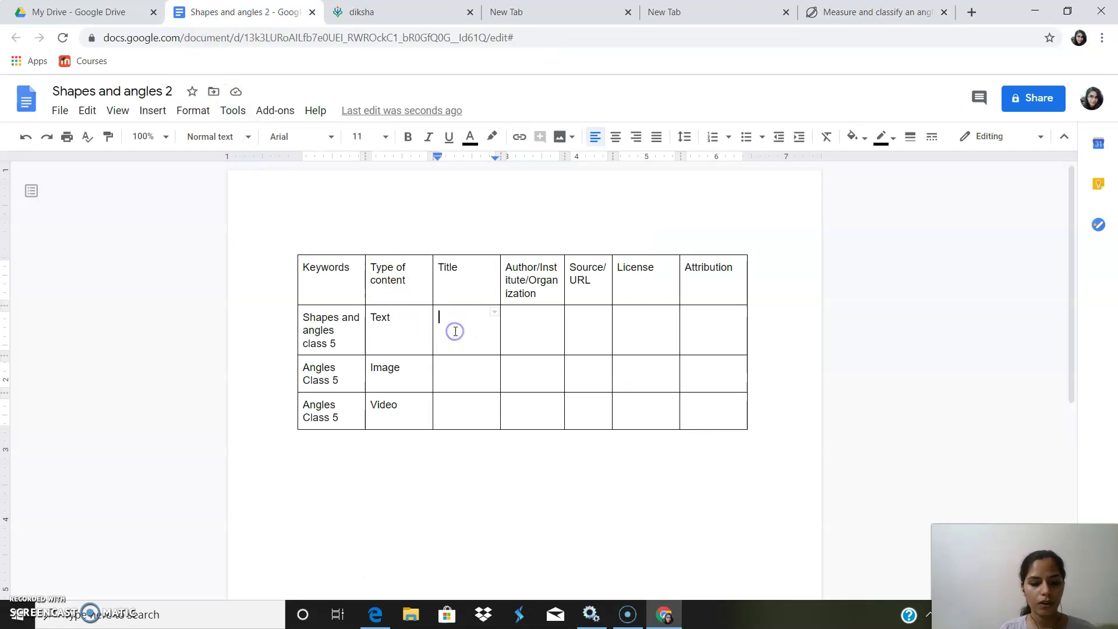
{"action": "key", "text": "ctrl+v"}
{"action": "left_click_drag", "start_coordinate": [460, 549], "coordinate": [437, 327]}
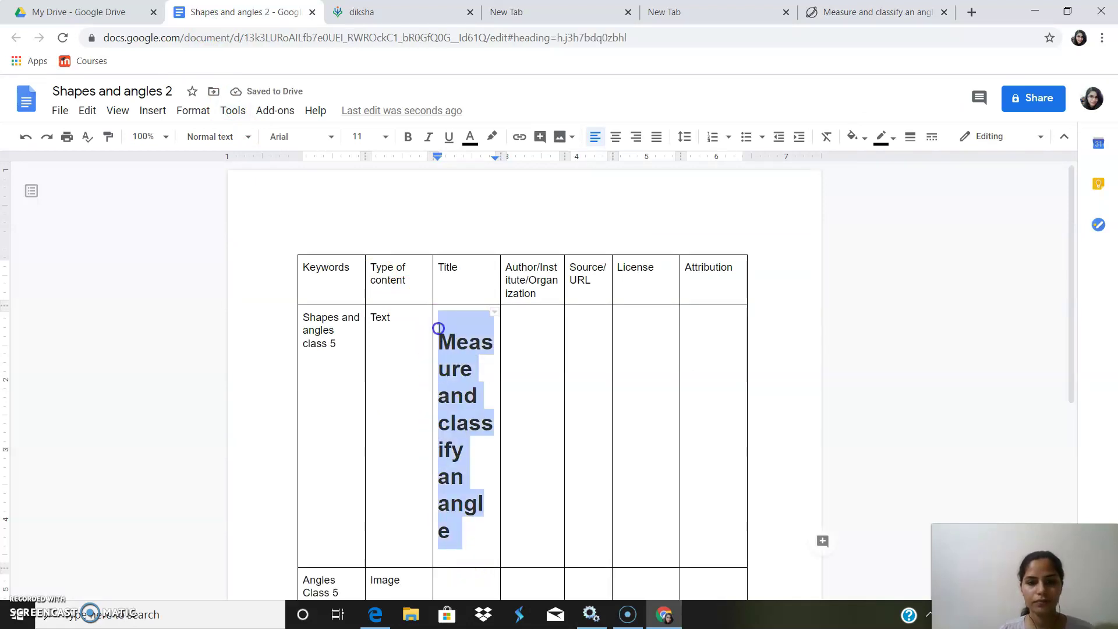
{"action": "left_click", "coordinate": [385, 139]}
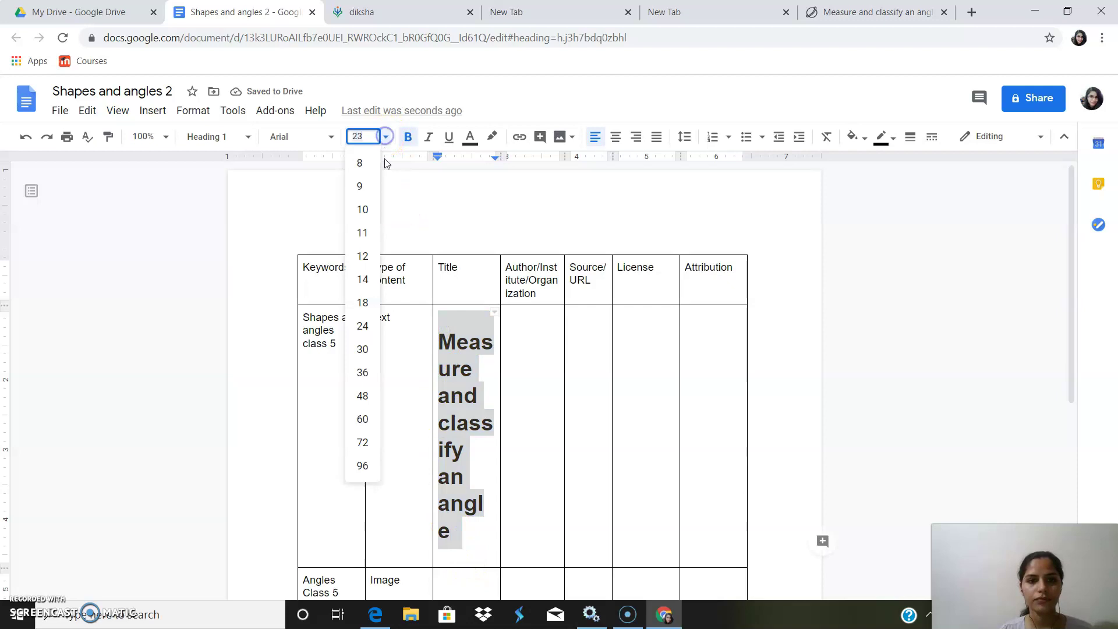
{"action": "left_click", "coordinate": [368, 231]}
{"action": "left_click", "coordinate": [409, 137]}
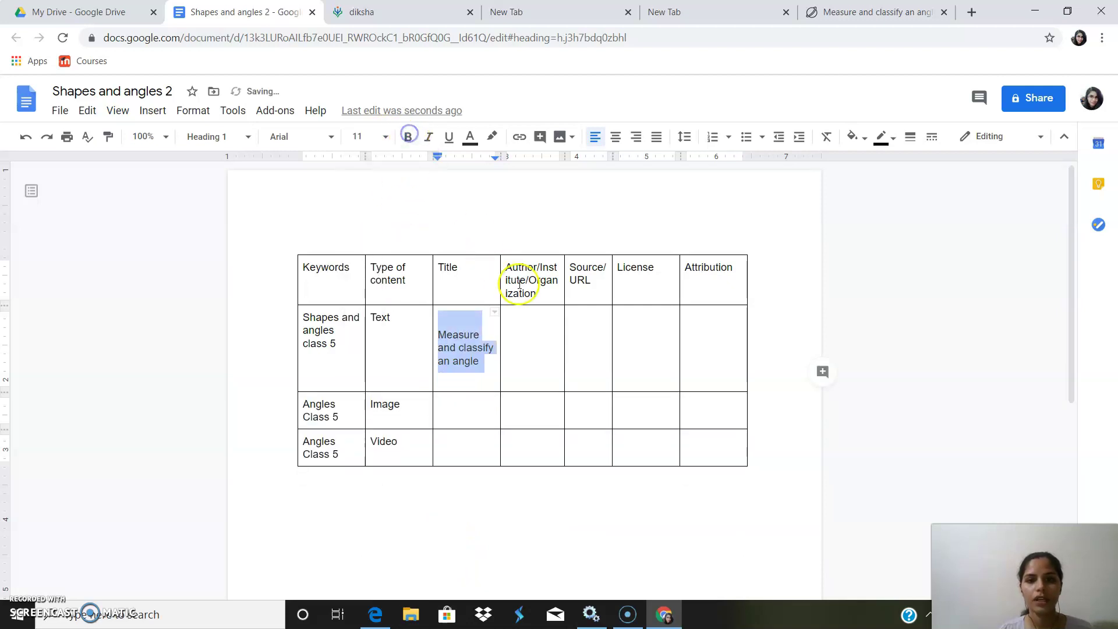
Check the Mathplanet page for its publisher and licence, and enter "mathplanet" in the Text row's Author/Institute/Organization cell.
{"action": "left_click", "coordinate": [533, 336]}
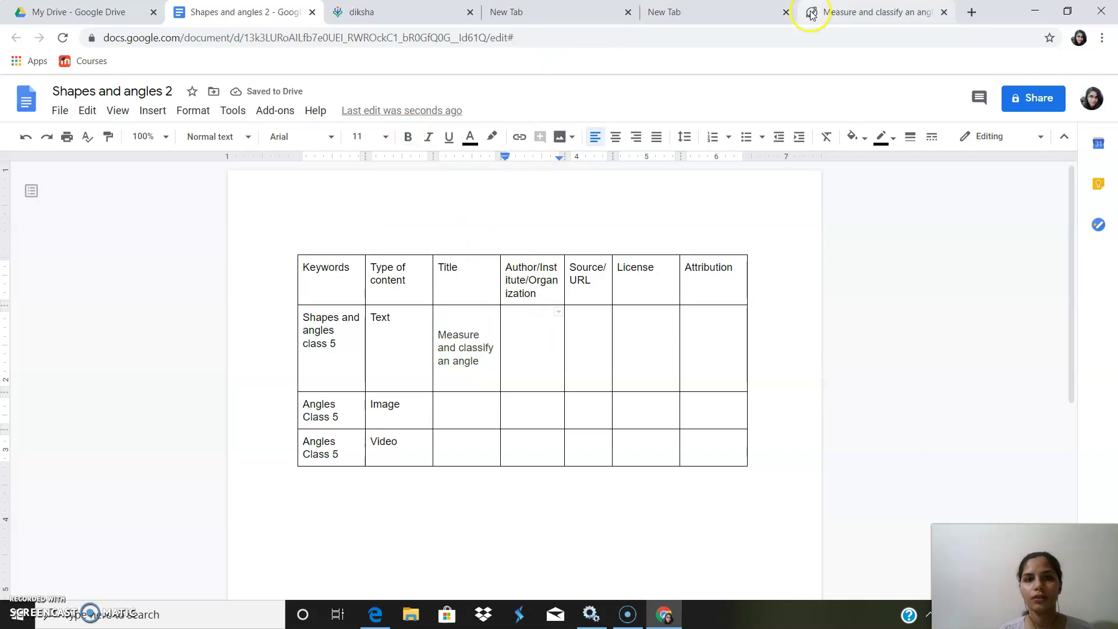
{"action": "left_click", "coordinate": [874, 12]}
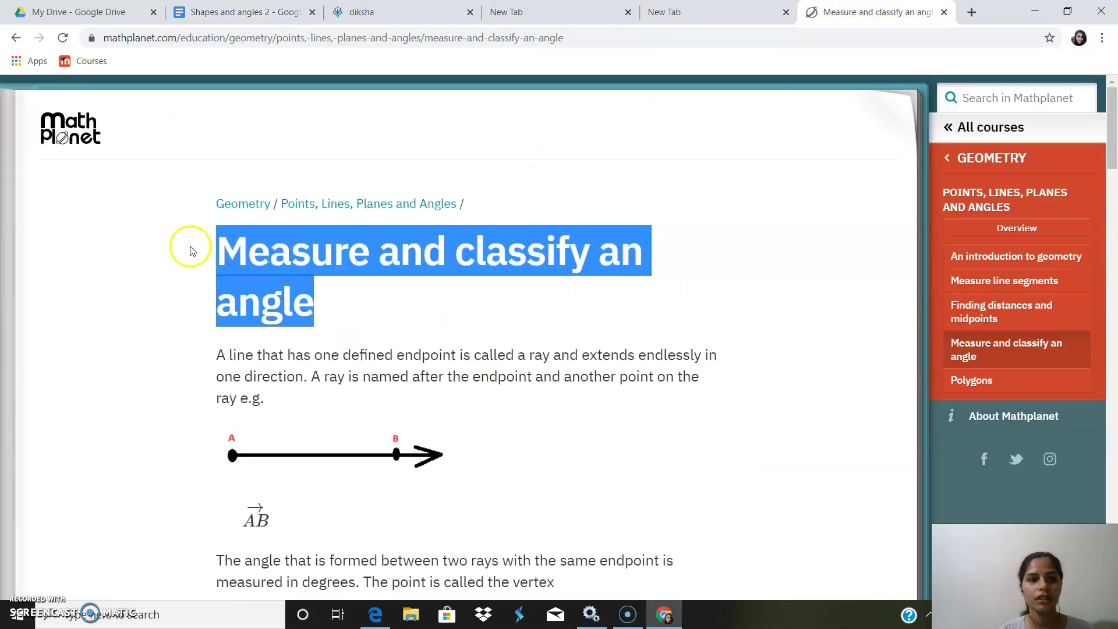
{"action": "left_click", "coordinate": [105, 222]}
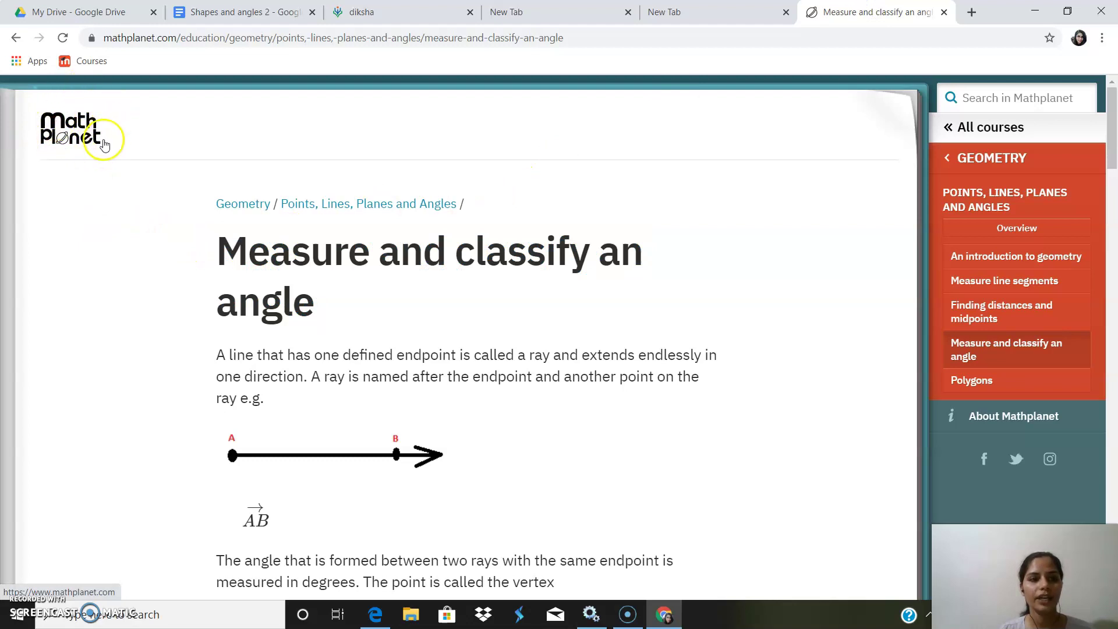
{"action": "left_click_drag", "start_coordinate": [96, 135], "coordinate": [54, 121]}
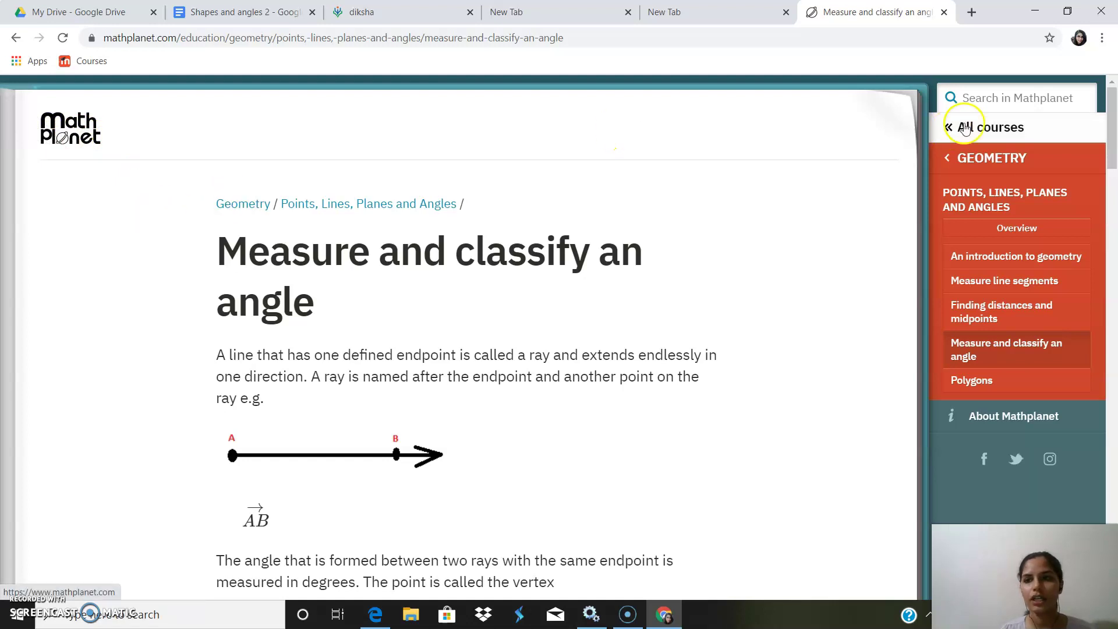
{"action": "left_click_drag", "start_coordinate": [1112, 122], "coordinate": [1114, 516]}
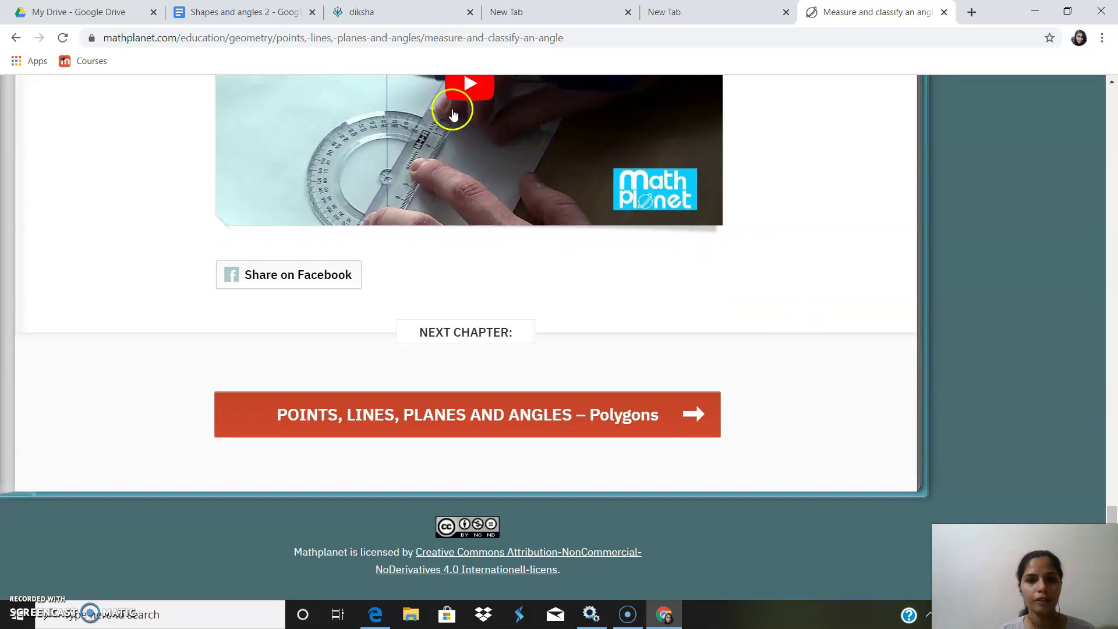
{"action": "left_click", "coordinate": [250, 11]}
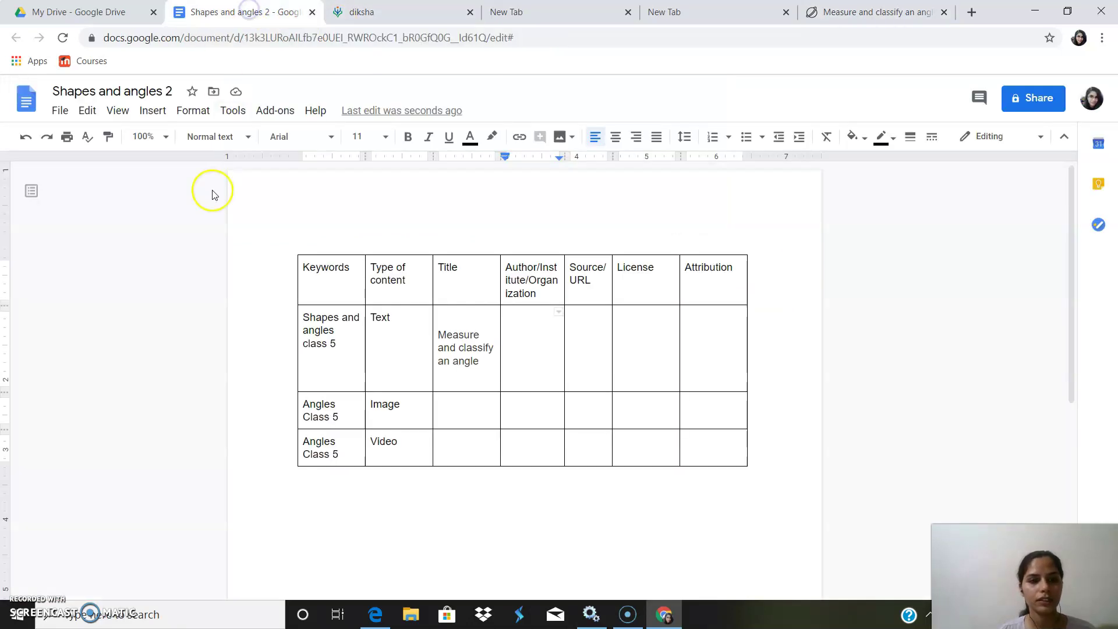
{"action": "left_click", "coordinate": [530, 337]}
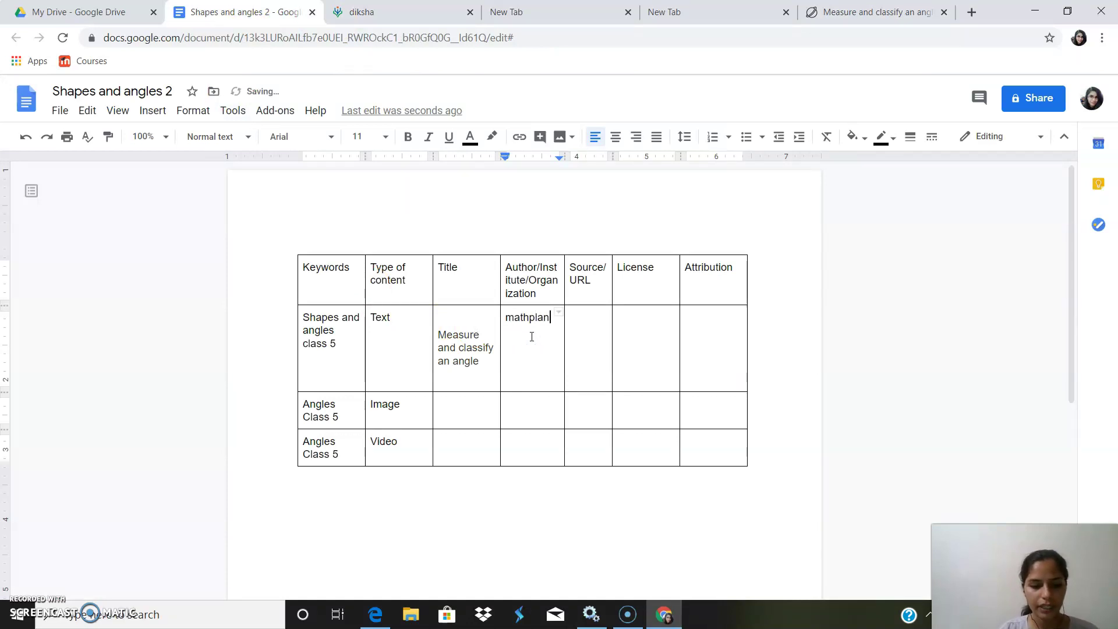
{"action": "left_click", "coordinate": [552, 334]}
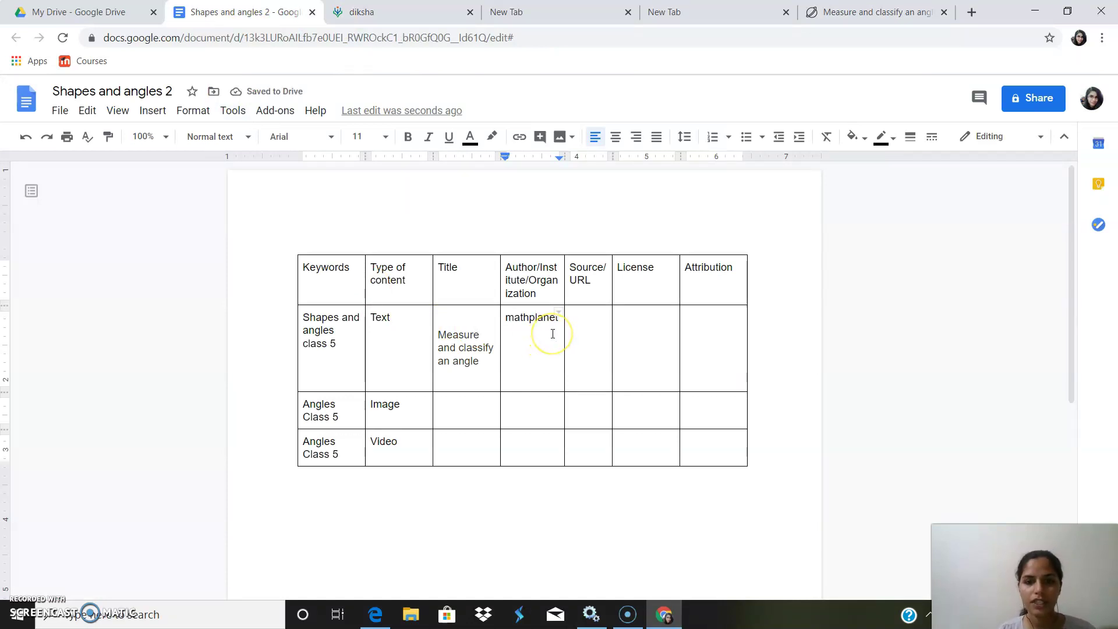
Copy the web address of the Mathplanet page and paste it into the Text row's Source/URL cell.
{"action": "left_click", "coordinate": [595, 321]}
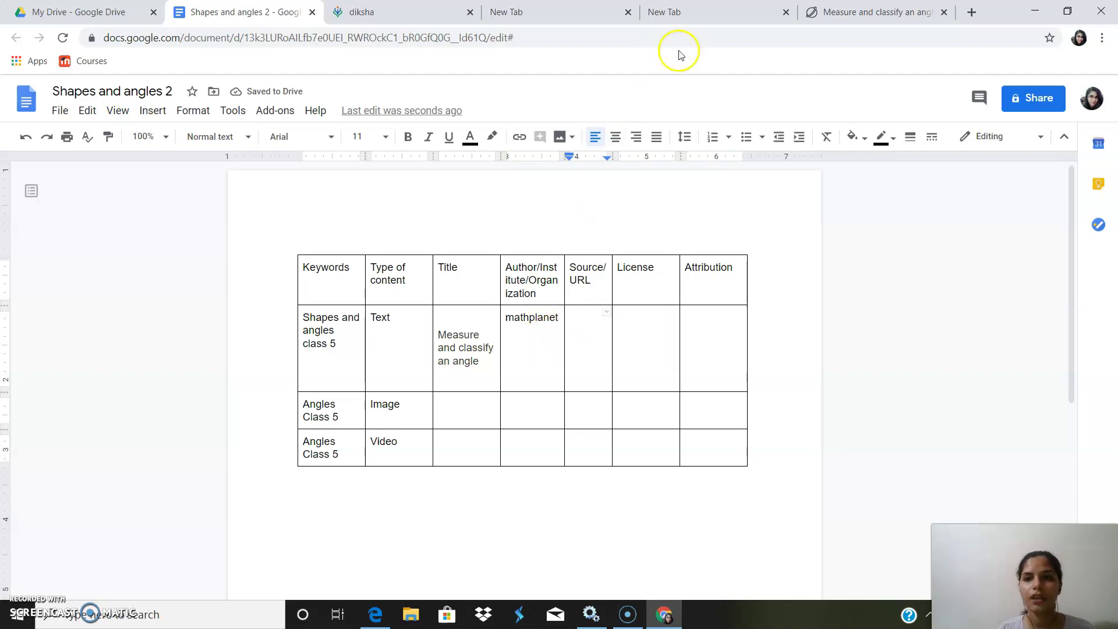
{"action": "left_click", "coordinate": [844, 13]}
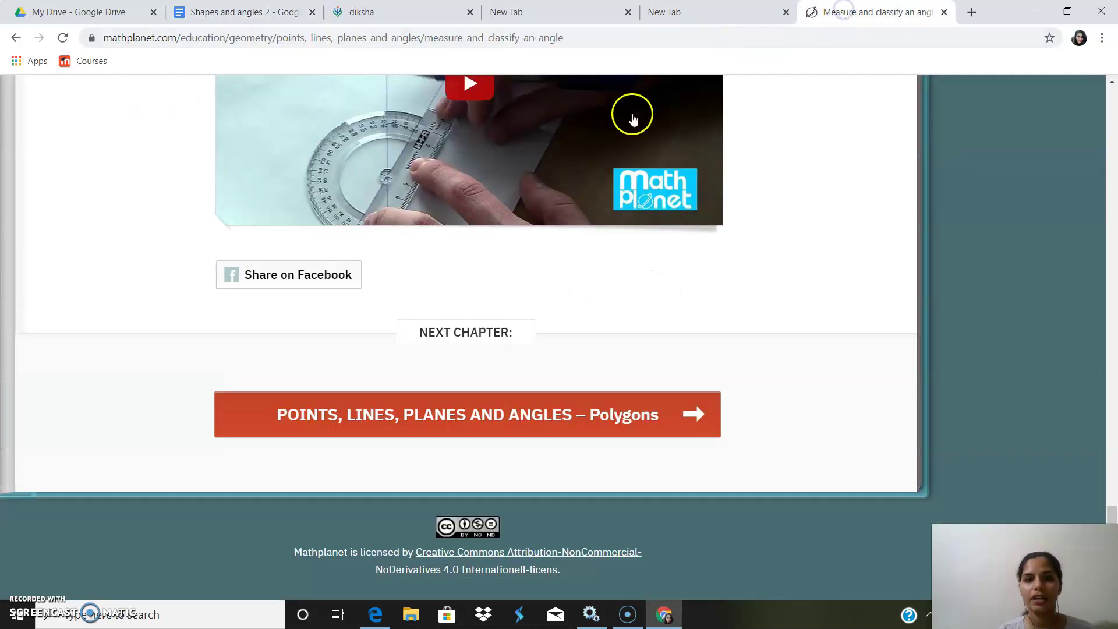
{"action": "left_click_drag", "start_coordinate": [586, 39], "coordinate": [113, 41]}
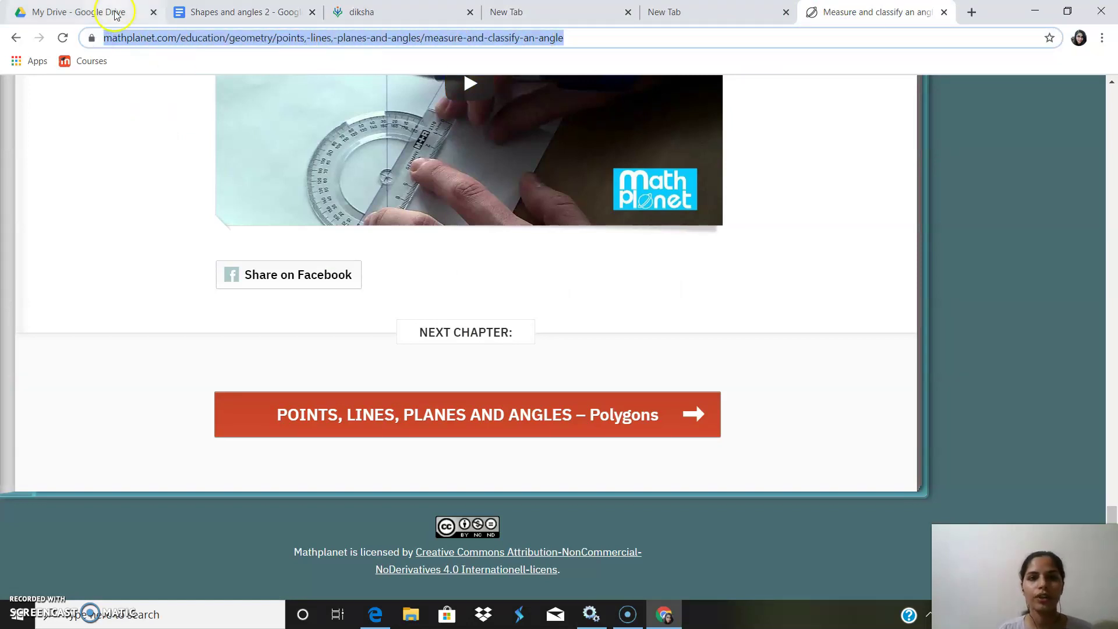
{"action": "left_click", "coordinate": [212, 11]}
{"action": "left_click", "coordinate": [609, 320]}
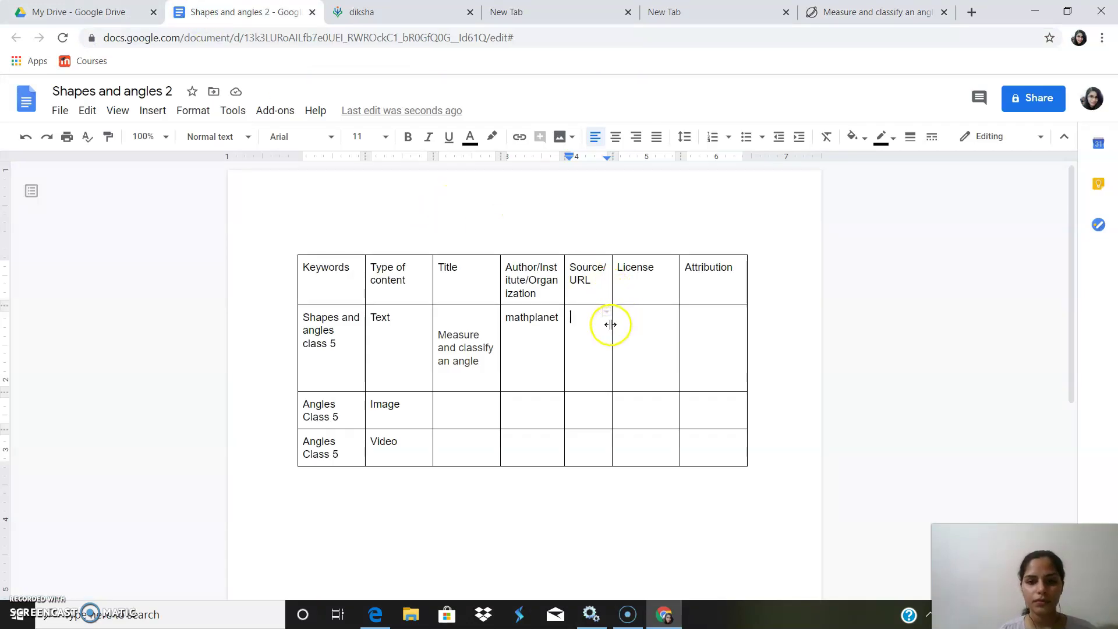
{"action": "key", "text": "ctrl+v"}
Open the Creative Commons licence linked at the foot of the Mathplanet page in a new tab and view it.
{"action": "left_click", "coordinate": [653, 337]}
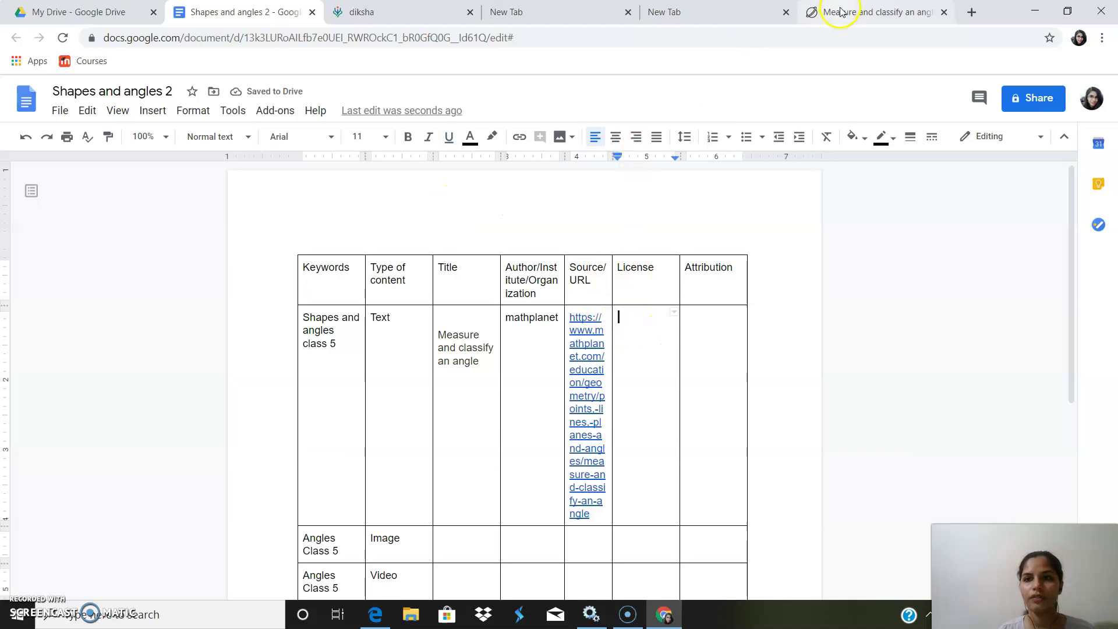
{"action": "left_click", "coordinate": [842, 10]}
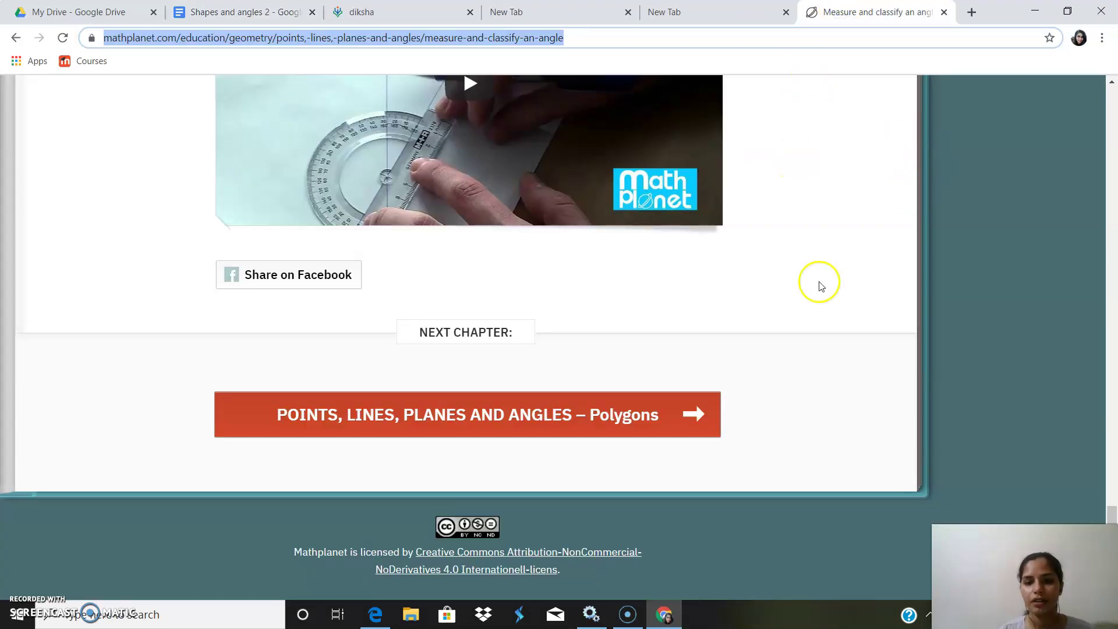
{"action": "right_click", "coordinate": [506, 553]}
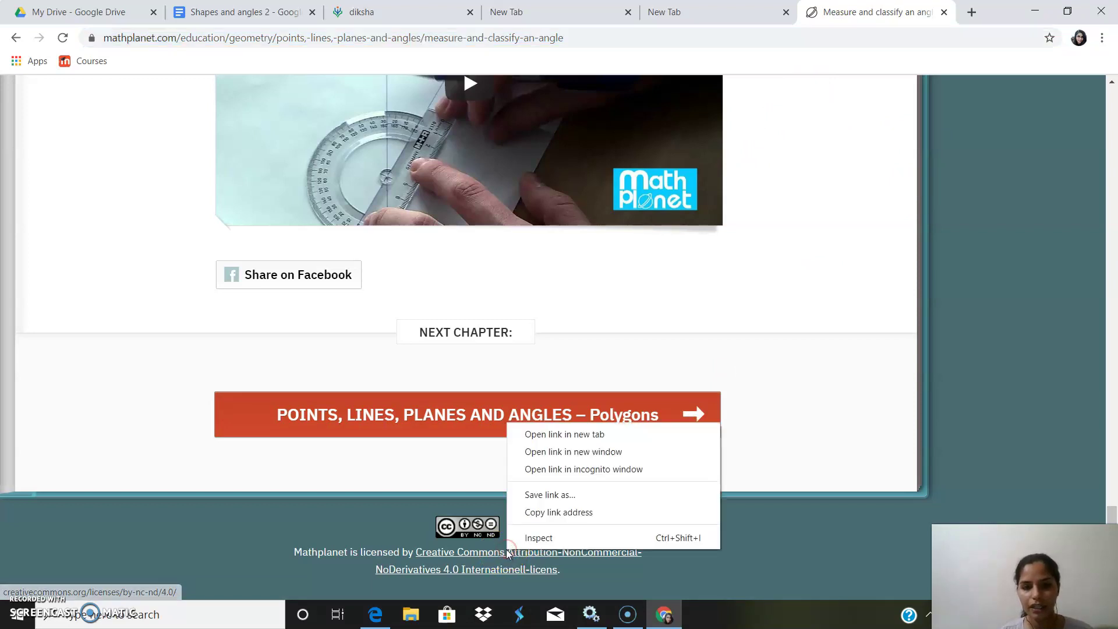
{"action": "left_click", "coordinate": [580, 432]}
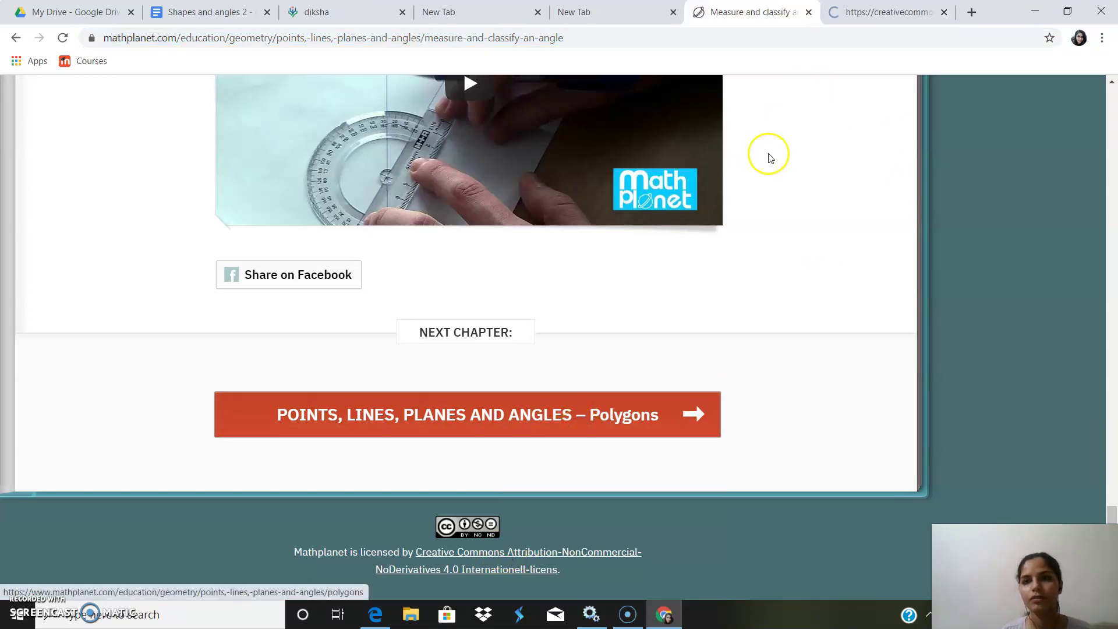
{"action": "left_click", "coordinate": [866, 13]}
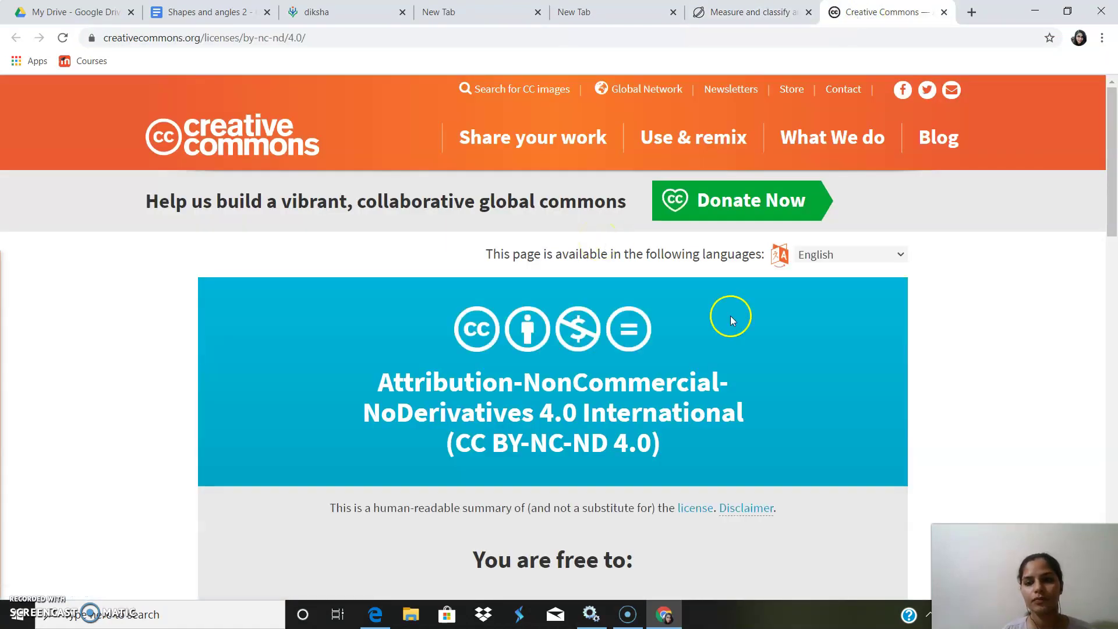
Copy "CC BY-NC-ND 4.0" from the Creative Commons page heading into the Text row's License cell.
{"action": "left_click_drag", "start_coordinate": [653, 447], "coordinate": [491, 454]}
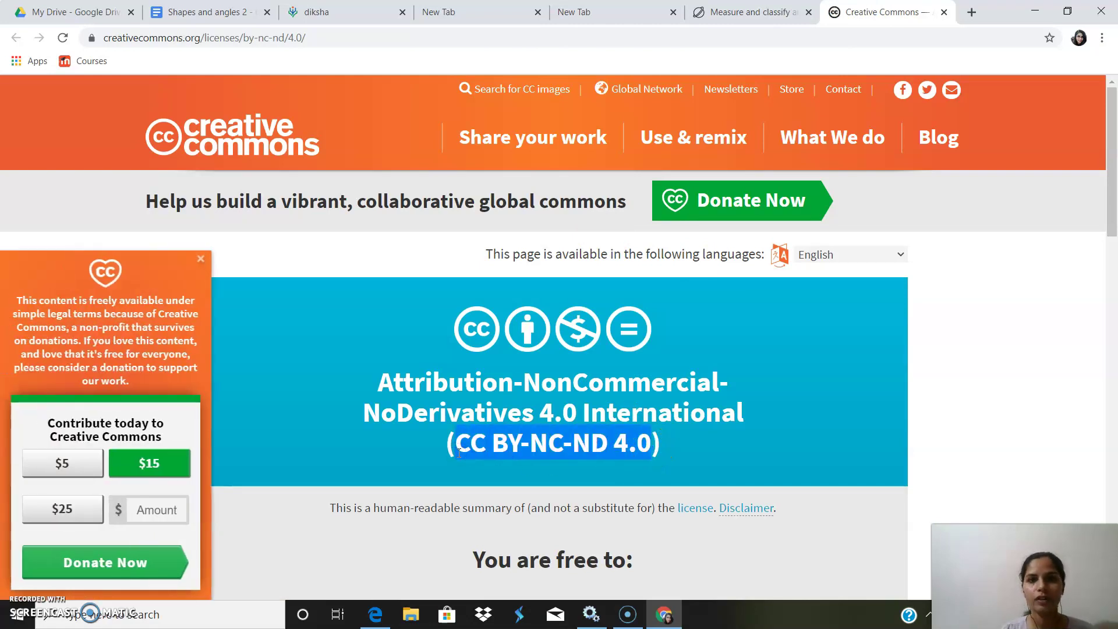
{"action": "left_click", "coordinate": [198, 19]}
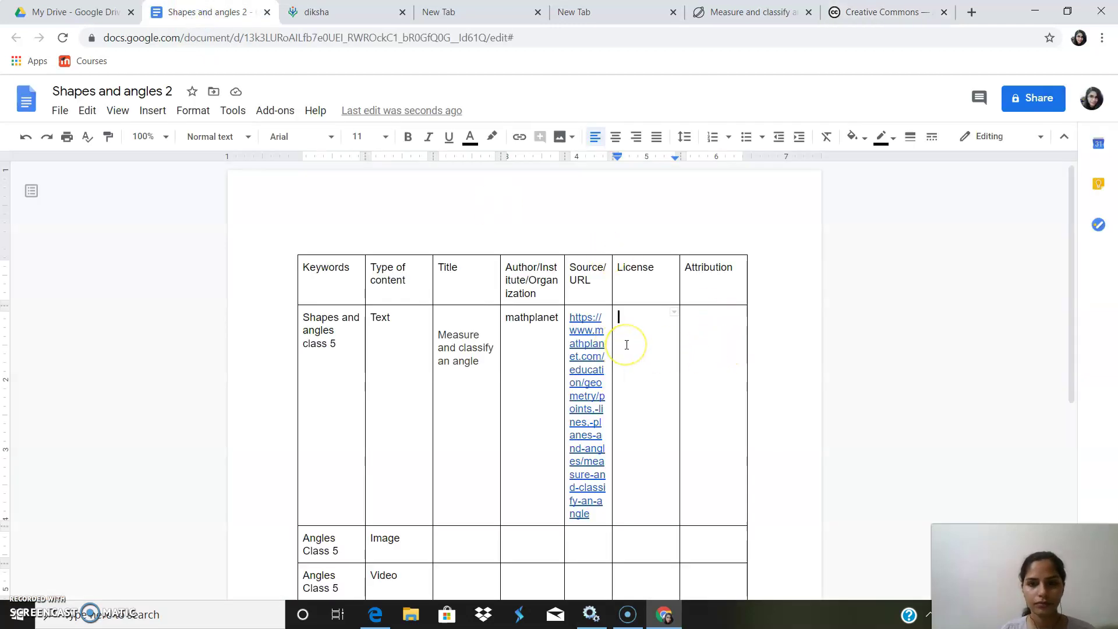
{"action": "key", "text": "ctrl+v"}
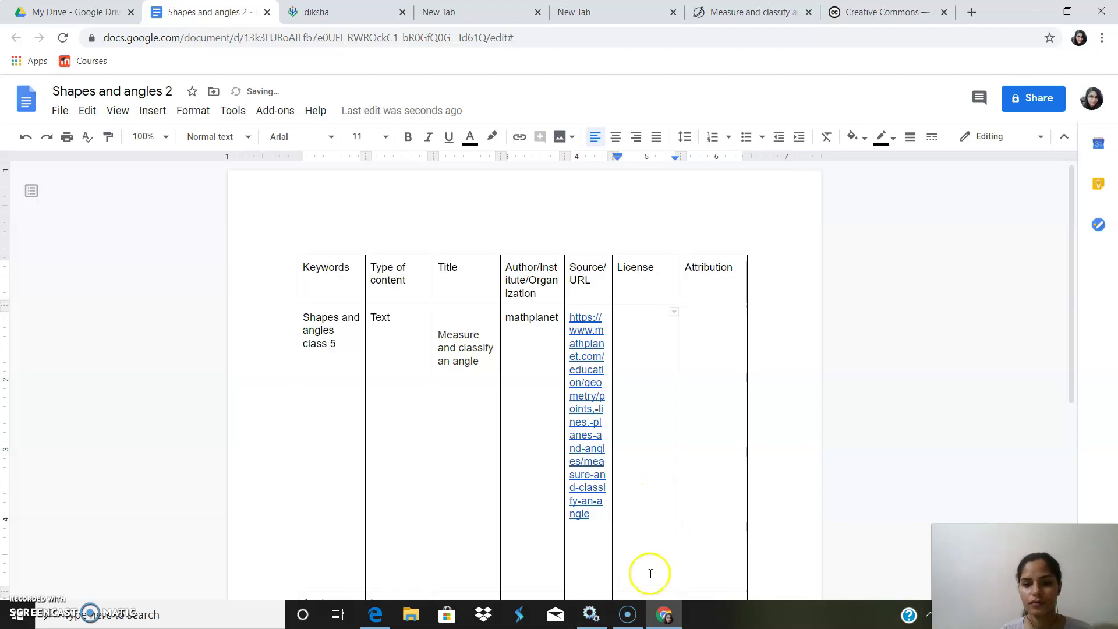
Format the licence text in the Text row as black, size 11, without bold.
{"action": "left_click_drag", "start_coordinate": [649, 579], "coordinate": [623, 310]}
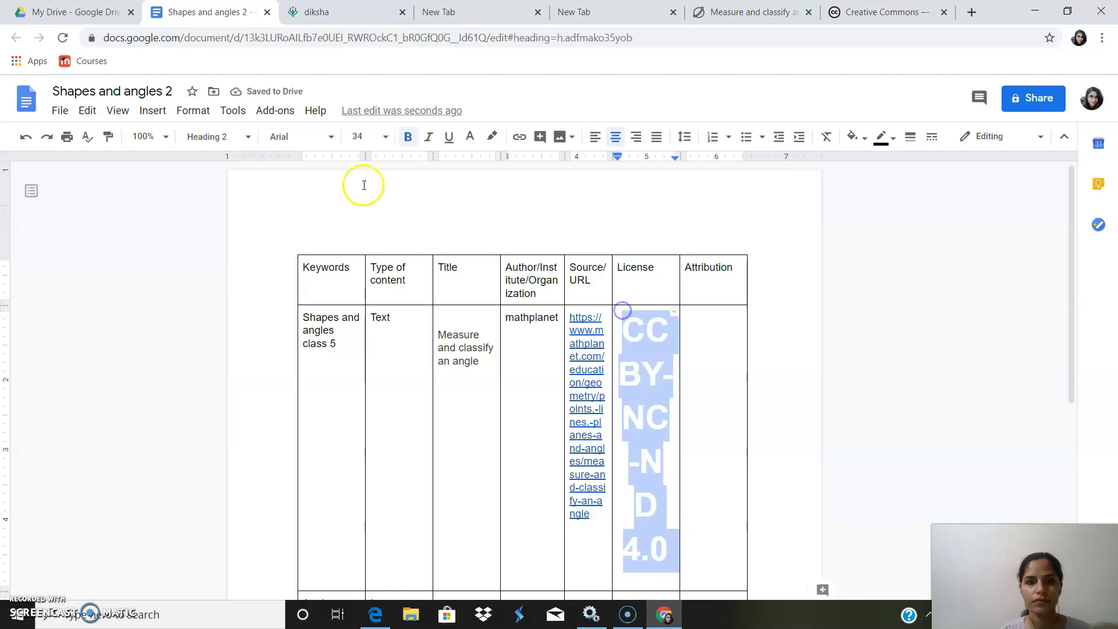
{"action": "left_click", "coordinate": [470, 137]}
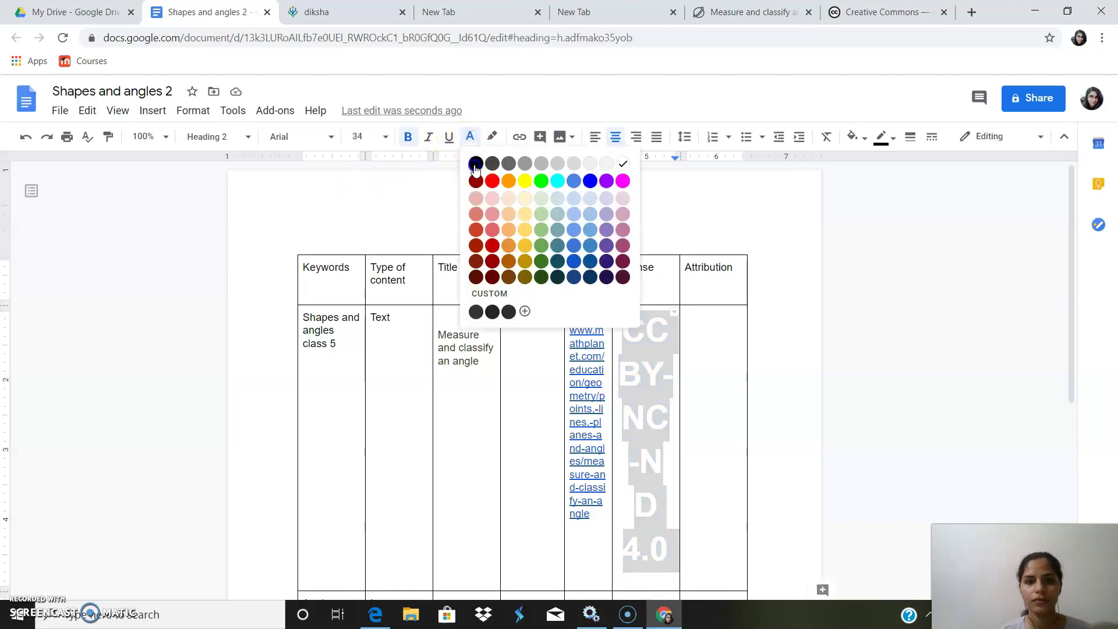
{"action": "left_click", "coordinate": [475, 165]}
{"action": "left_click", "coordinate": [386, 137]}
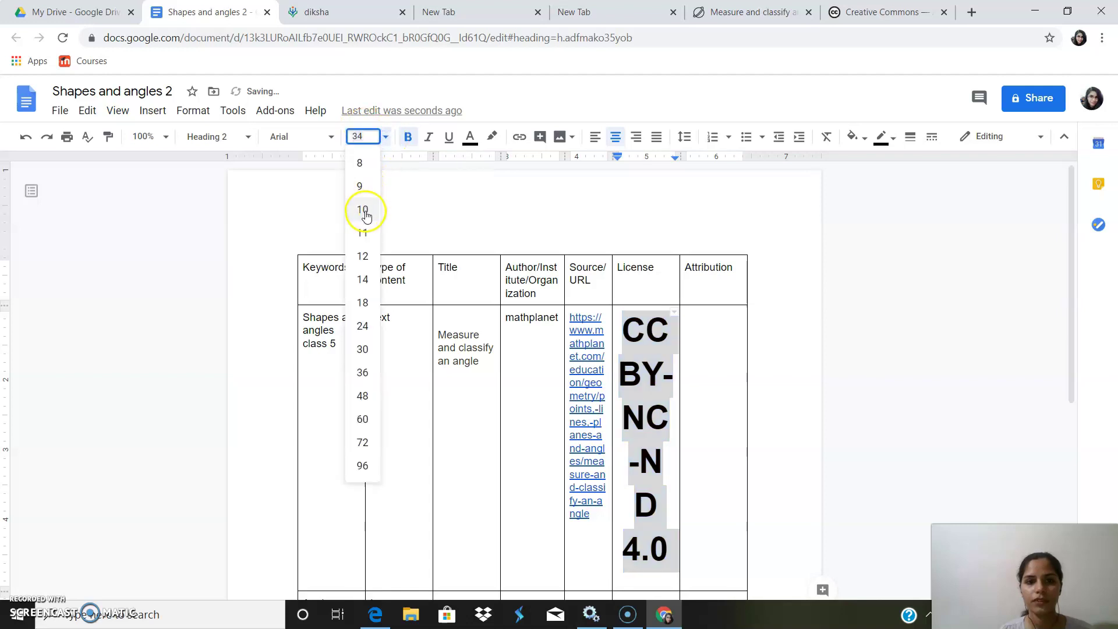
{"action": "left_click", "coordinate": [363, 233]}
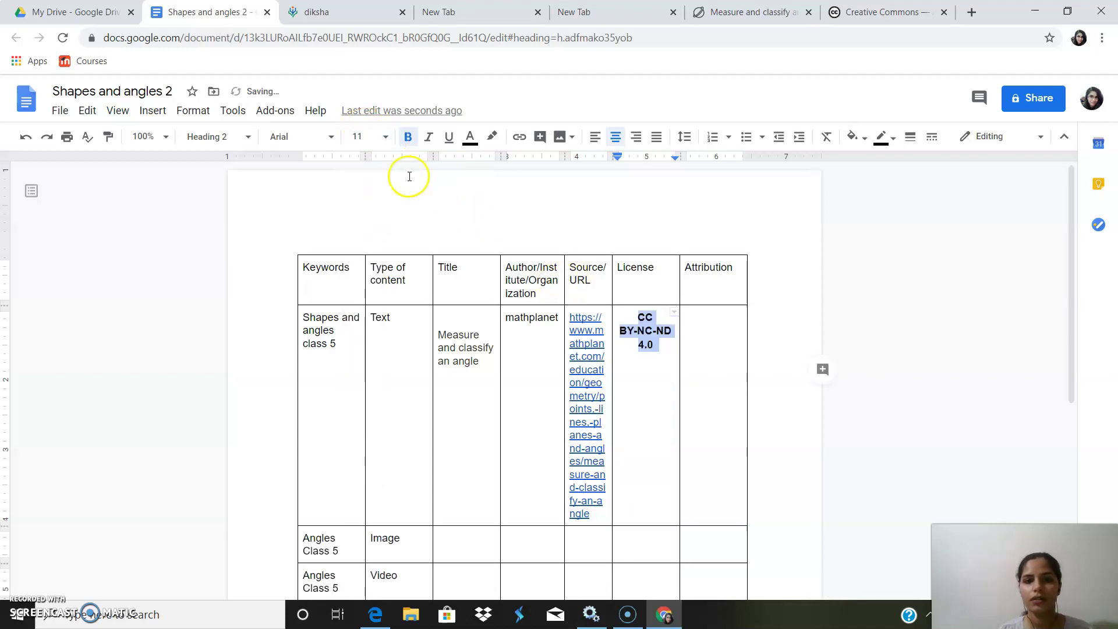
{"action": "left_click", "coordinate": [409, 138]}
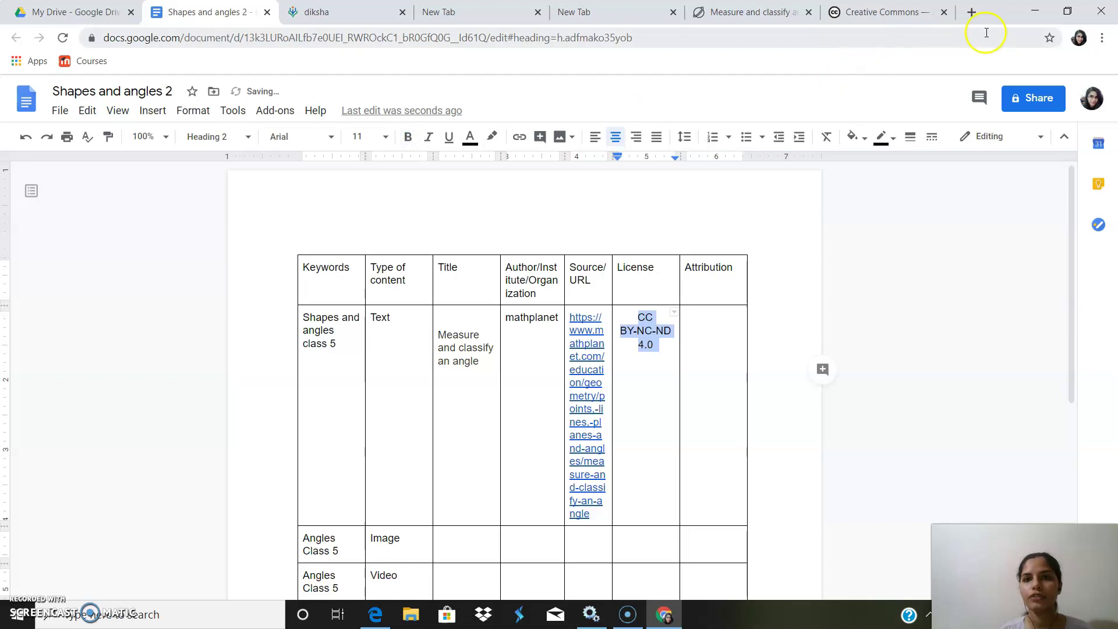
Search Google in a new tab for "open attribution builder" and open Open Washington's Open Attribution Builder form.
{"action": "left_click", "coordinate": [971, 13]}
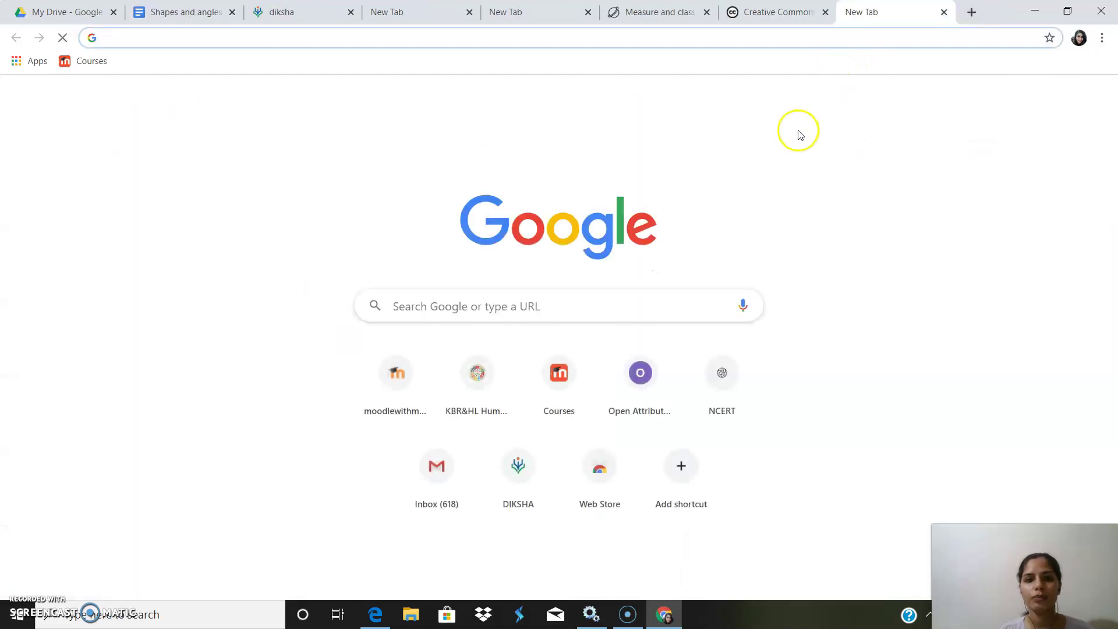
{"action": "left_click", "coordinate": [576, 314]}
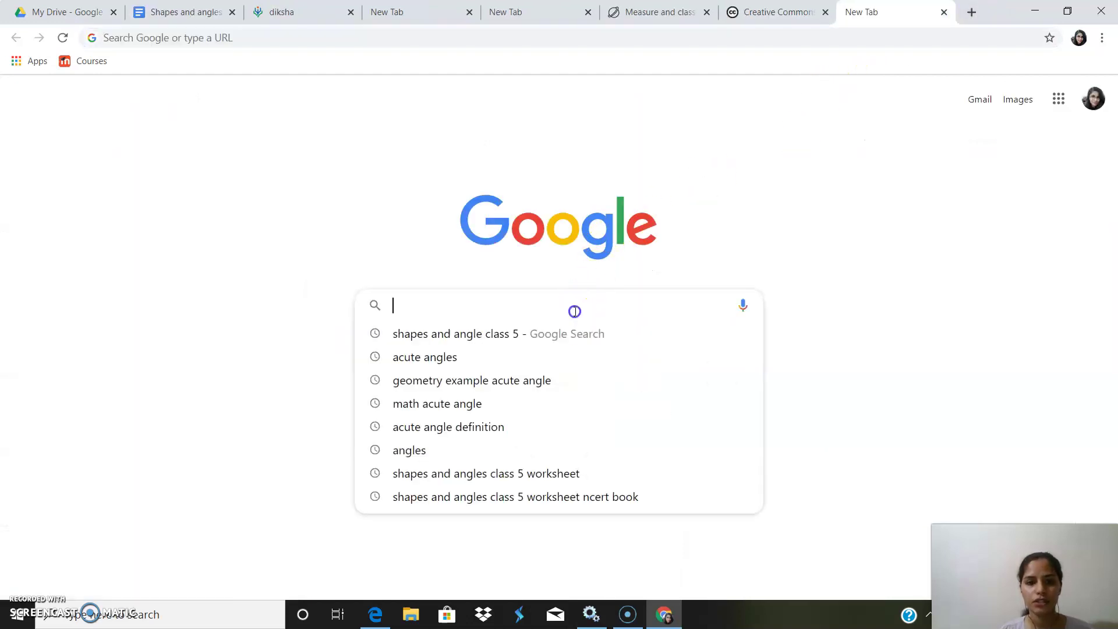
{"action": "type", "text": "Ope"}
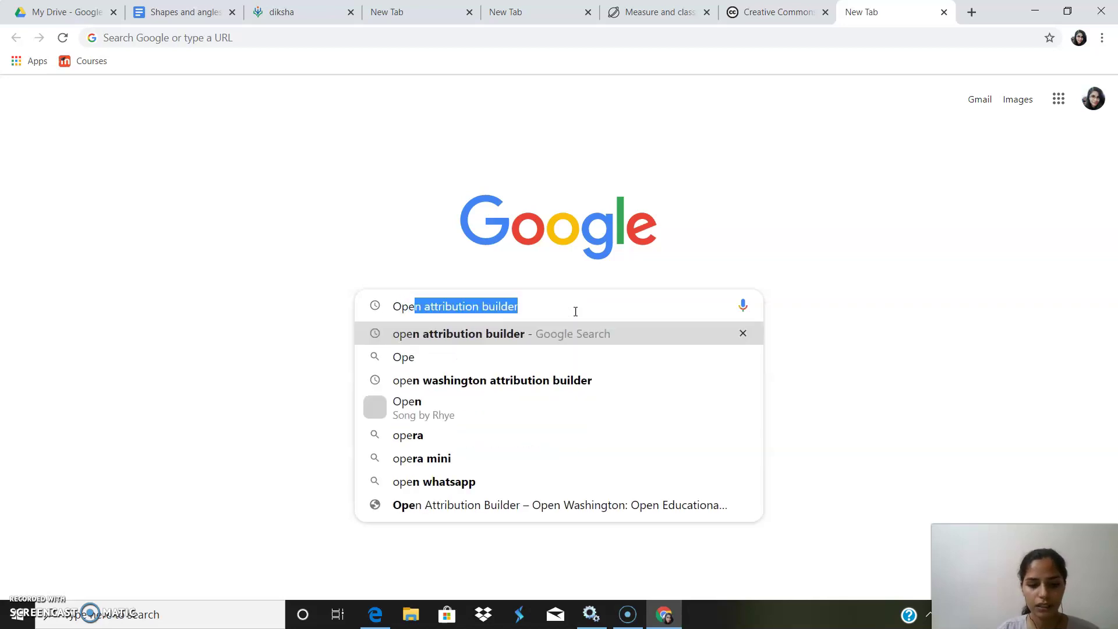
{"action": "type", "text": "n att"}
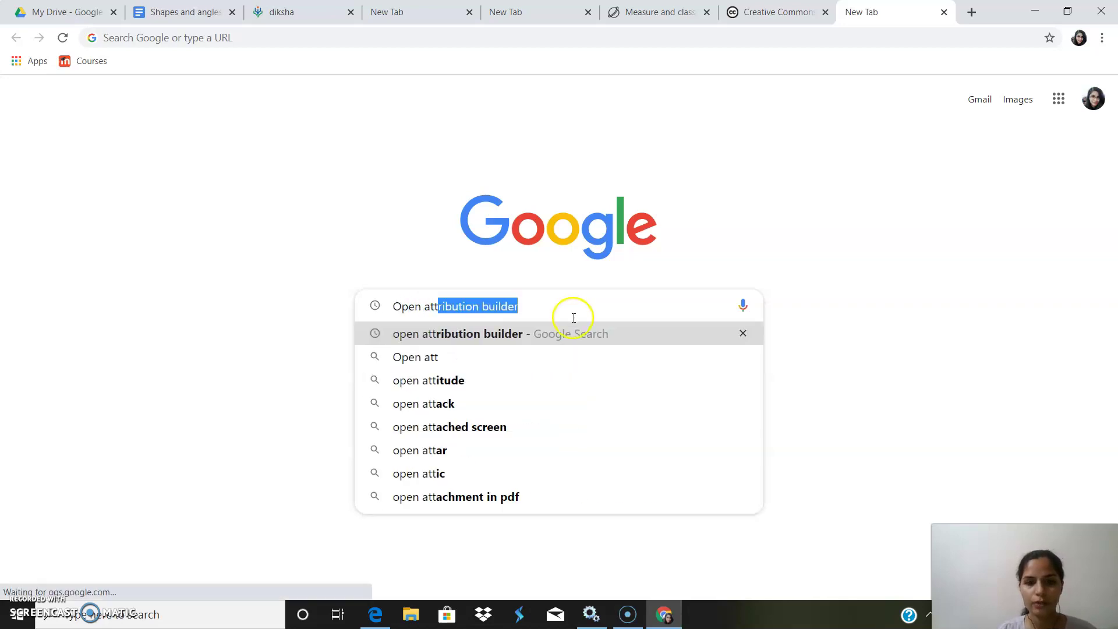
{"action": "left_click", "coordinate": [568, 338]}
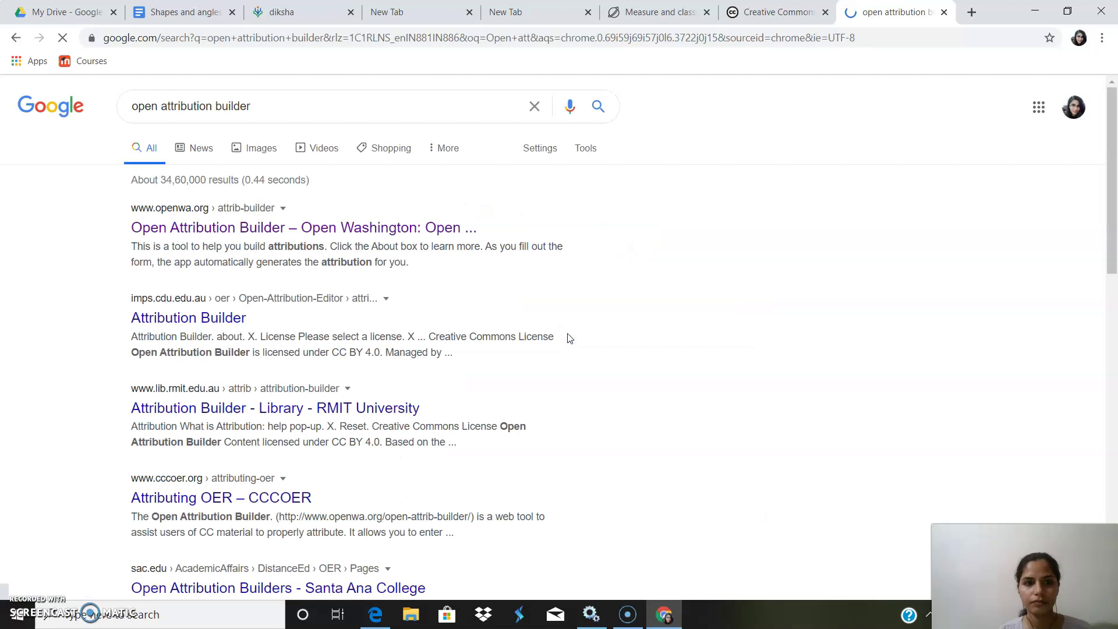
{"action": "left_click", "coordinate": [327, 229]}
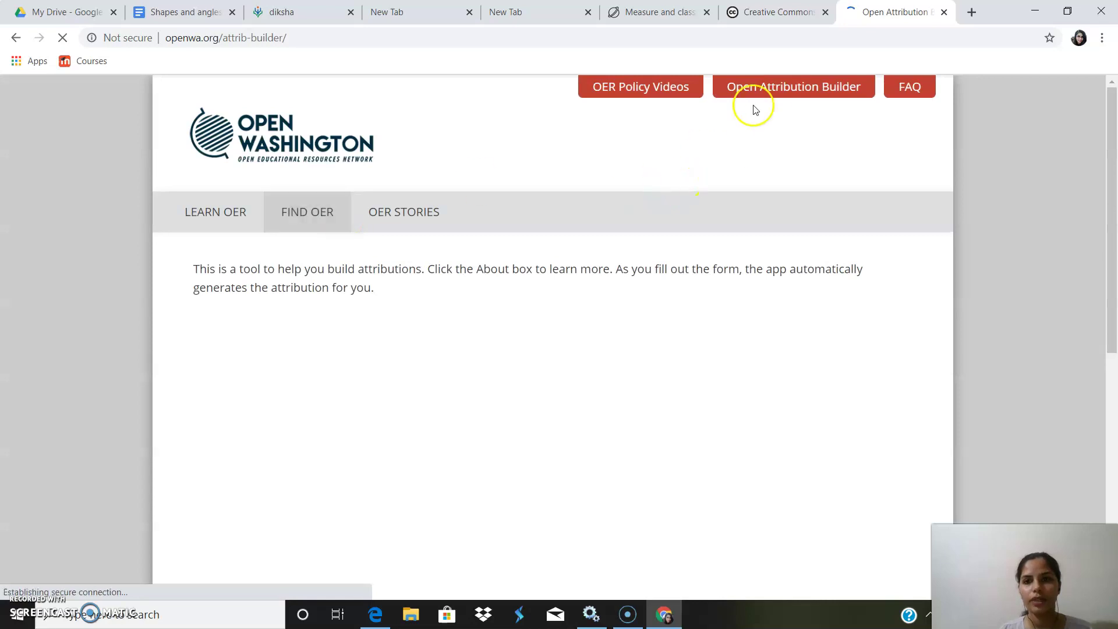
{"action": "left_click", "coordinate": [773, 89]}
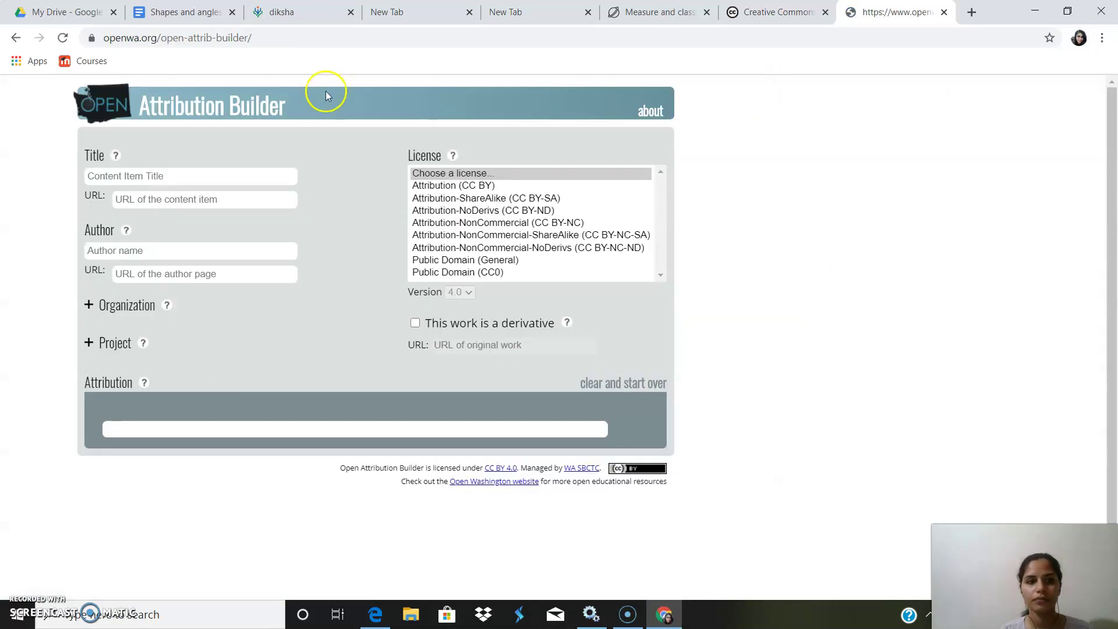
Copy the title "Measure and classify an angle" from the document's Text row into the Attribution Builder's Title field.
{"action": "left_click", "coordinate": [137, 13]}
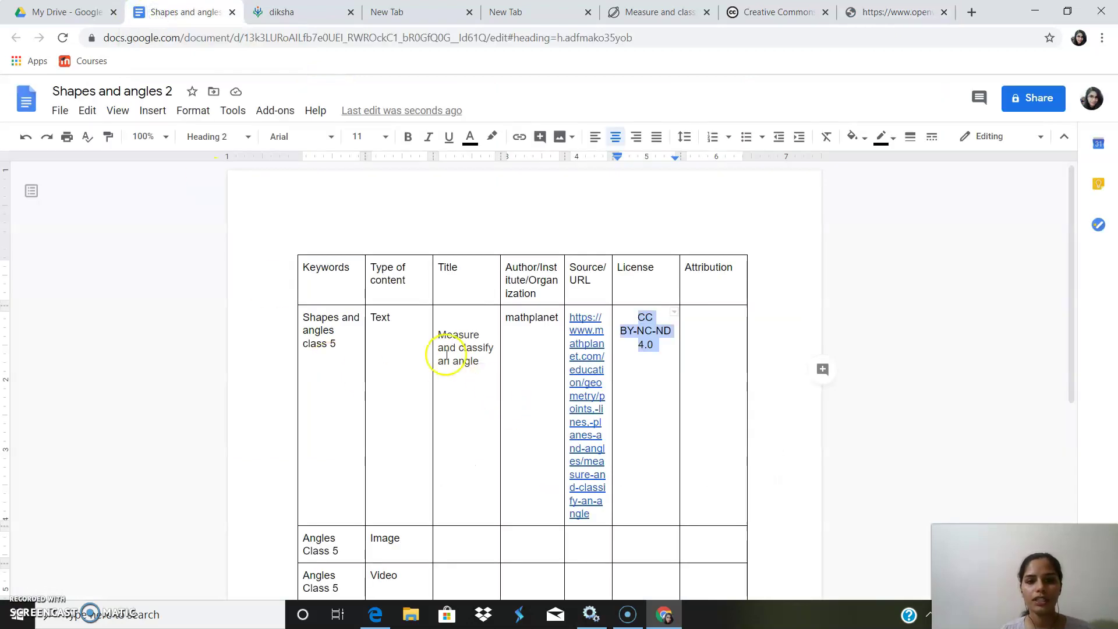
{"action": "left_click_drag", "start_coordinate": [481, 365], "coordinate": [440, 334]}
{"action": "key", "text": "ctrl+c"}
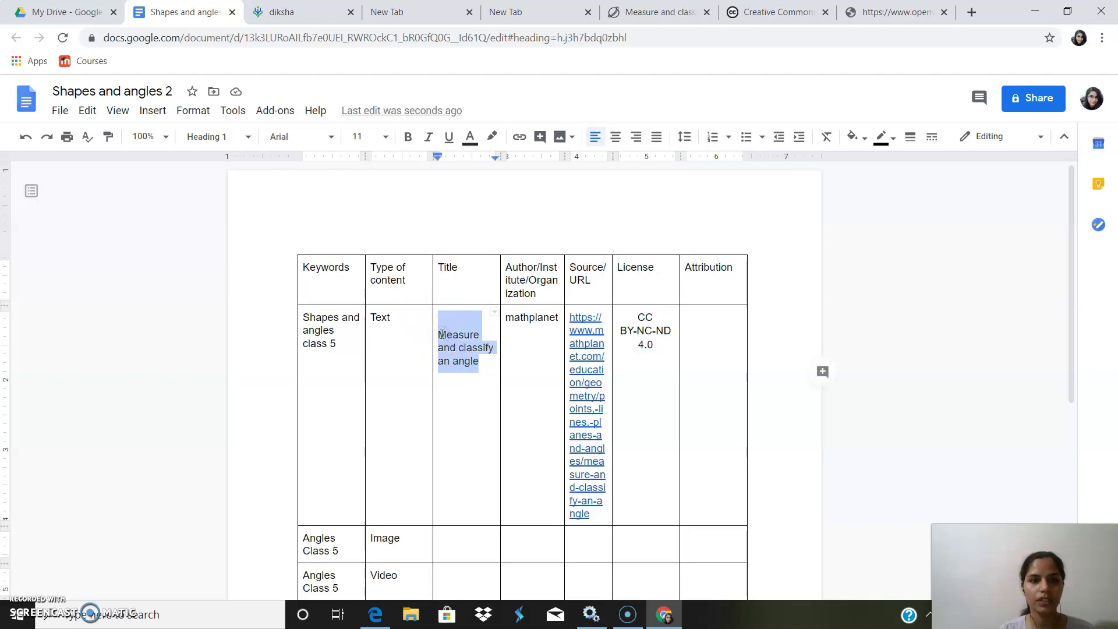
{"action": "left_click", "coordinate": [868, 10]}
{"action": "key", "text": "ctrl+v"}
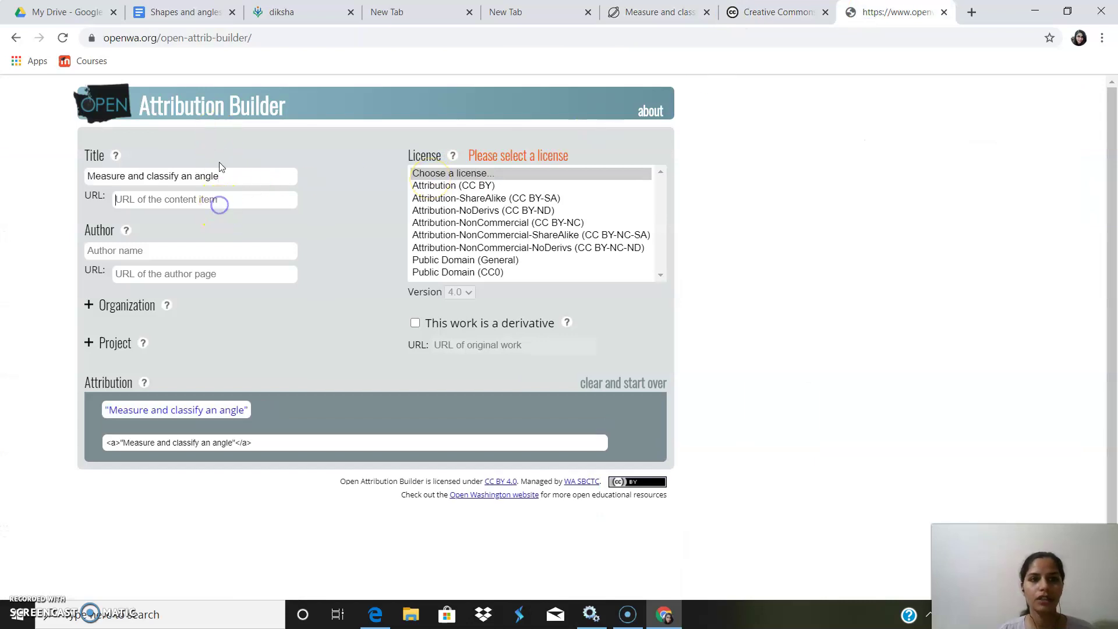
Copy the Mathplanet link from the Text row's Source/URL cell into the content item's URL field in the Attribution Builder.
{"action": "left_click", "coordinate": [195, 8]}
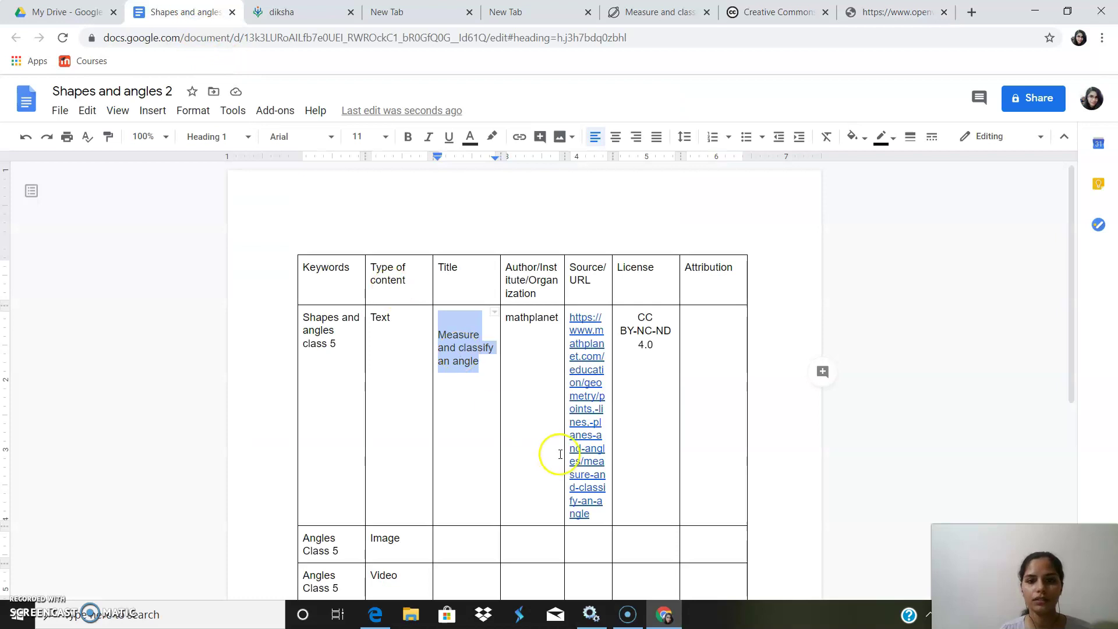
{"action": "left_click_drag", "start_coordinate": [600, 519], "coordinate": [571, 315]}
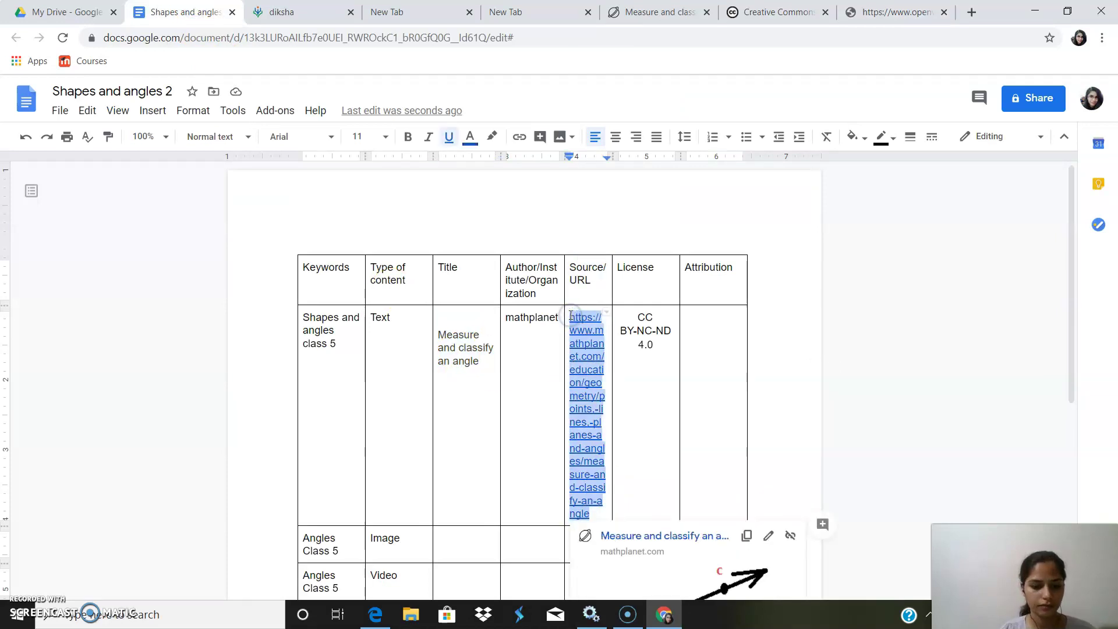
{"action": "left_click", "coordinate": [880, 11]}
{"action": "key", "text": "ctrl+v"}
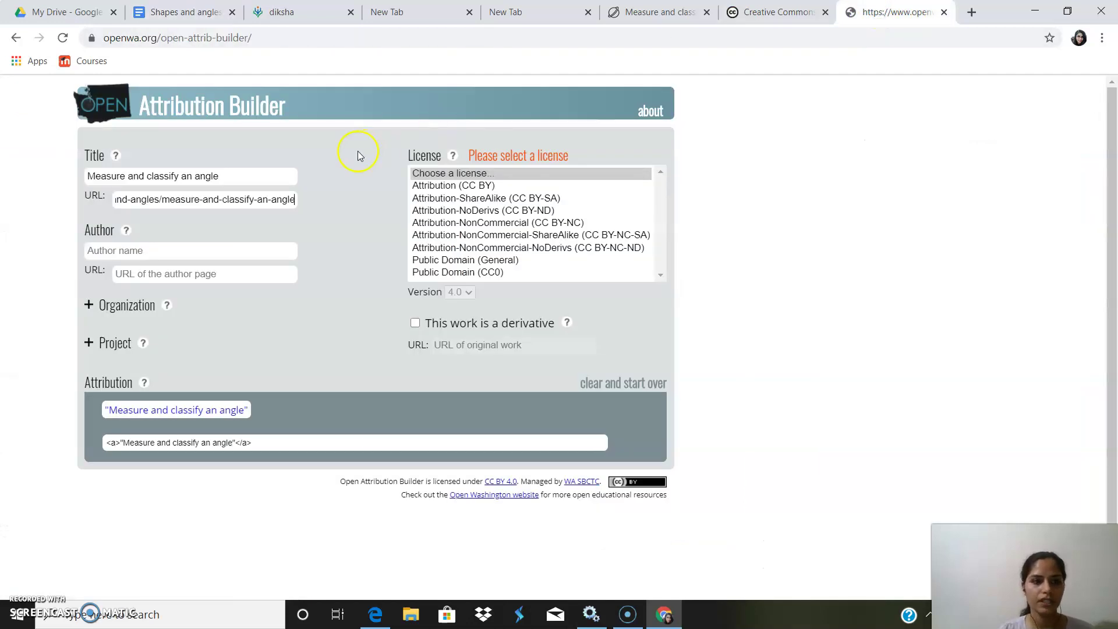
Copy "mathplanet" from the Text row's Author/Institute/Organization cell into the Attribution Builder's Author field.
{"action": "left_click", "coordinate": [248, 247]}
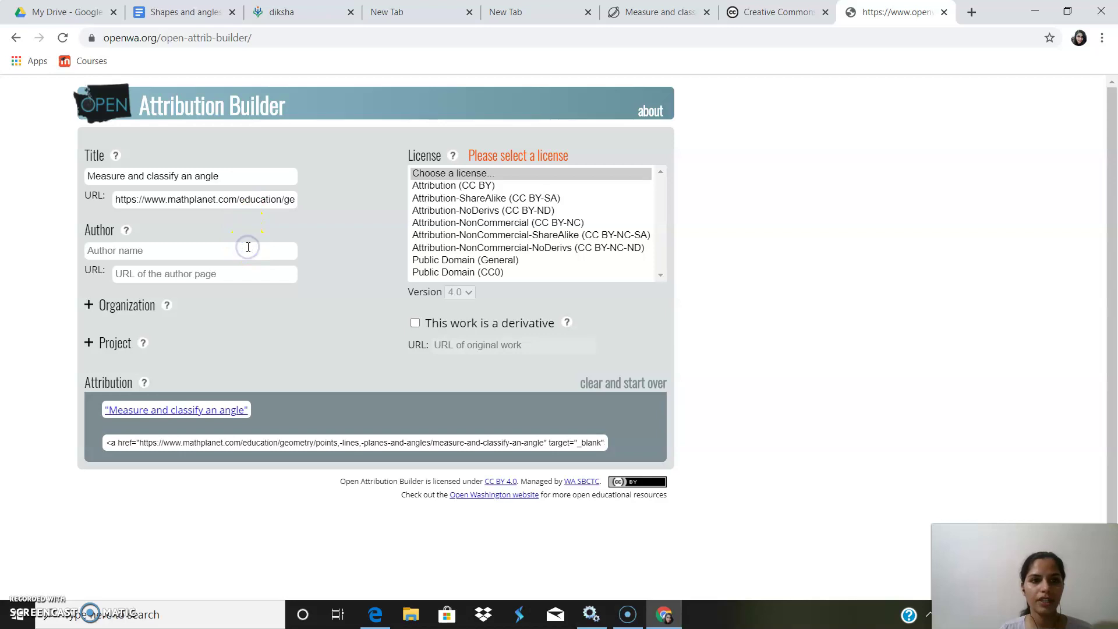
{"action": "left_click", "coordinate": [171, 14]}
{"action": "left_click_drag", "start_coordinate": [561, 317], "coordinate": [510, 317]}
{"action": "key", "text": "ctrl+c"}
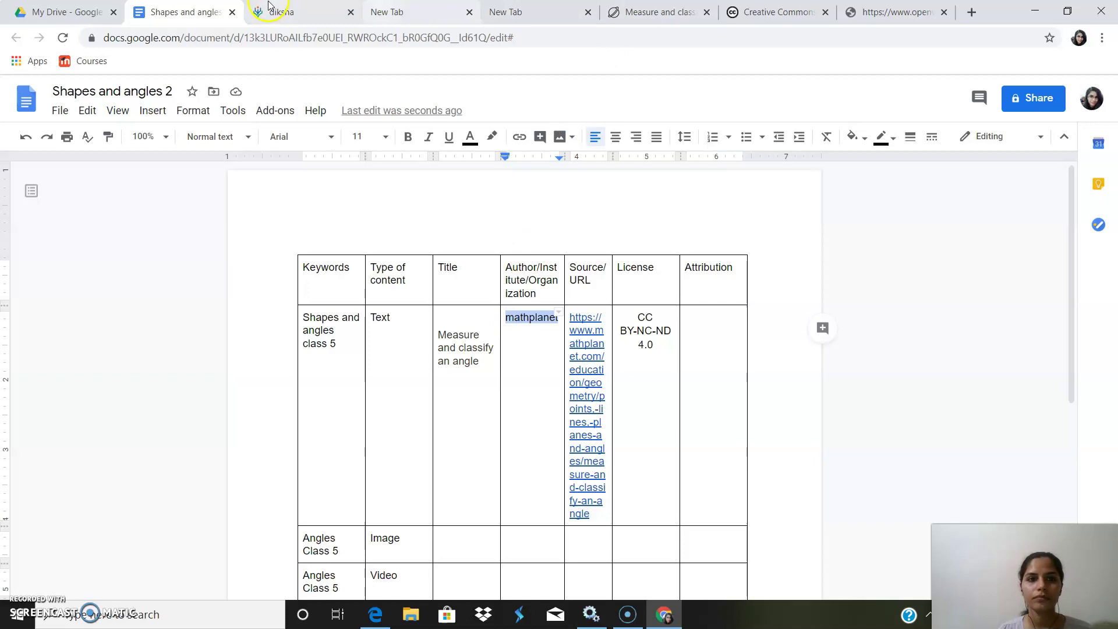
{"action": "left_click", "coordinate": [922, 14]}
{"action": "key", "text": "ctrl+v"}
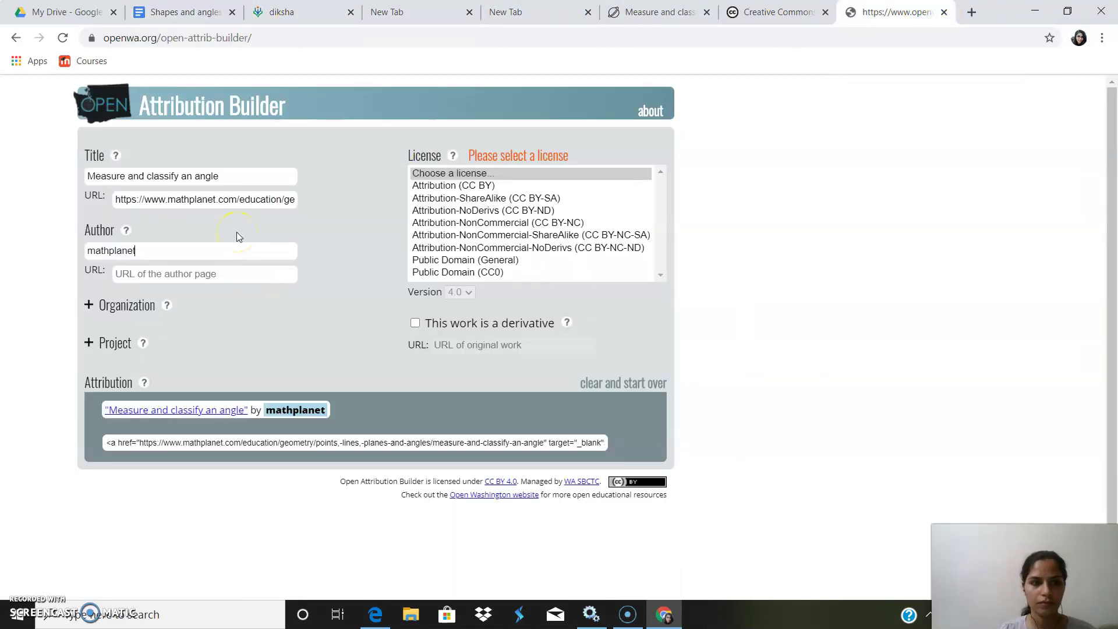
Check the Text row's licence in the document and choose Attribution-NonCommercial-NoDerivs (CC BY-NC-ND) as the Attribution Builder licence.
{"action": "left_click", "coordinate": [665, 279]}
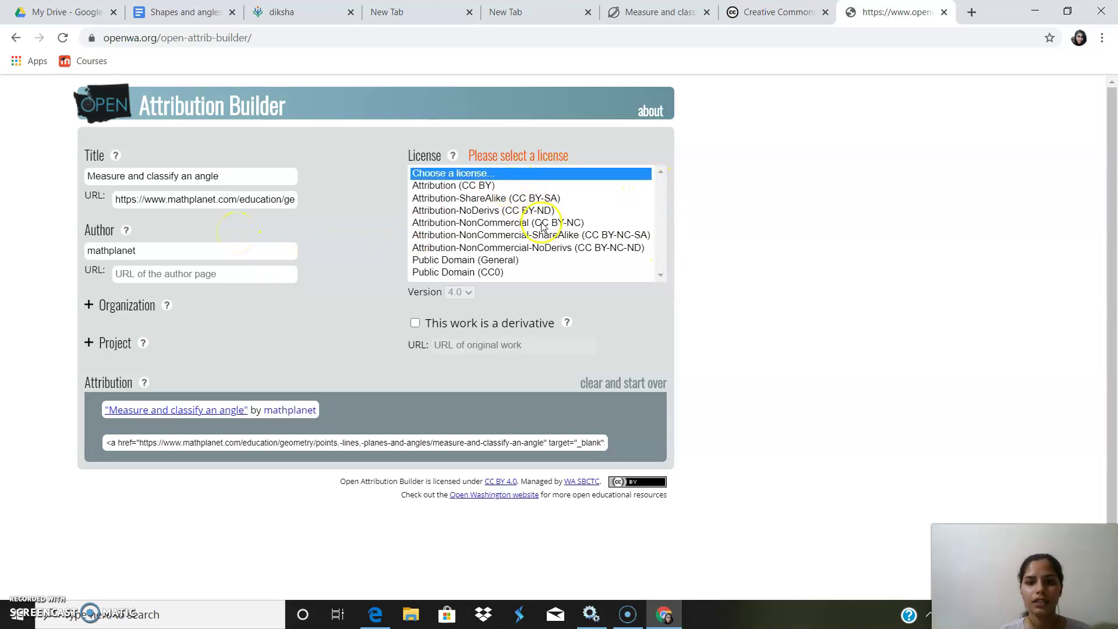
{"action": "left_click", "coordinate": [156, 12]}
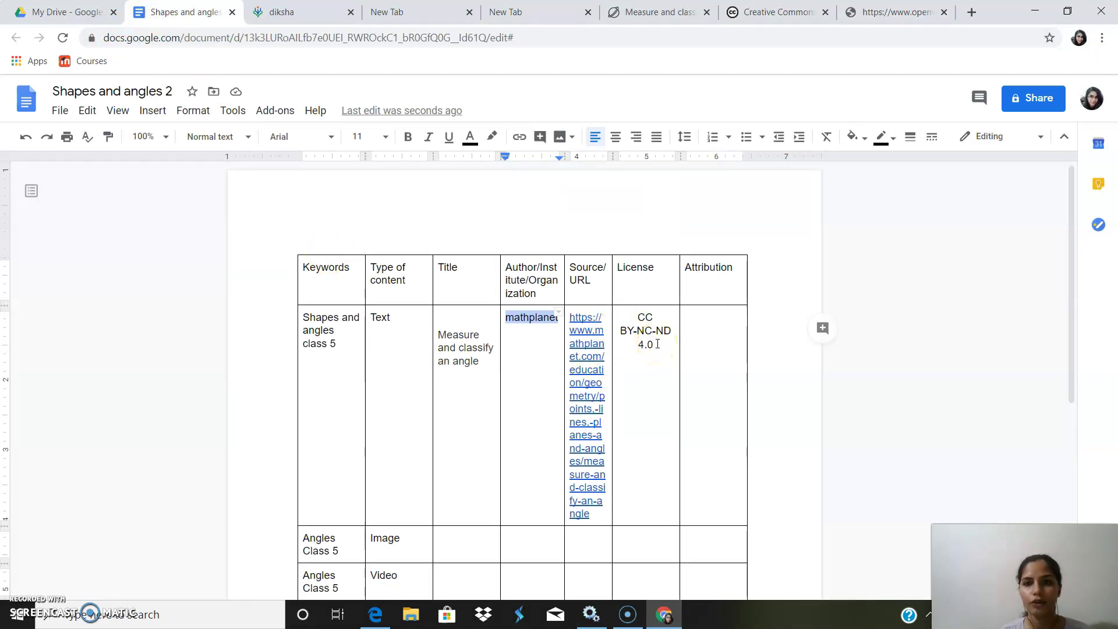
{"action": "left_click", "coordinate": [878, 11]}
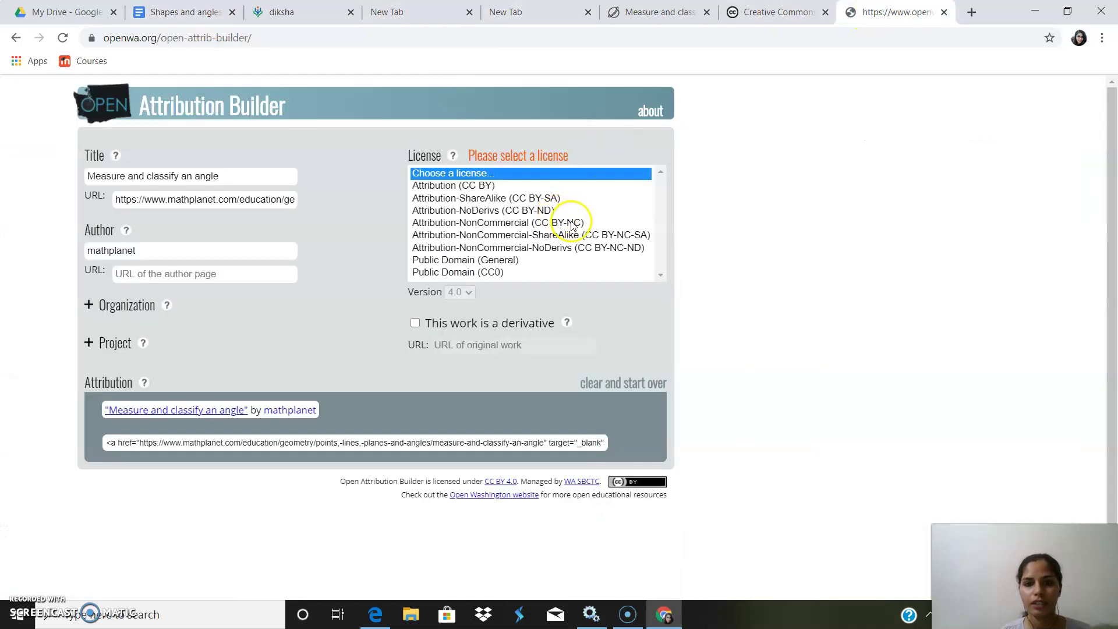
{"action": "left_click", "coordinate": [605, 248]}
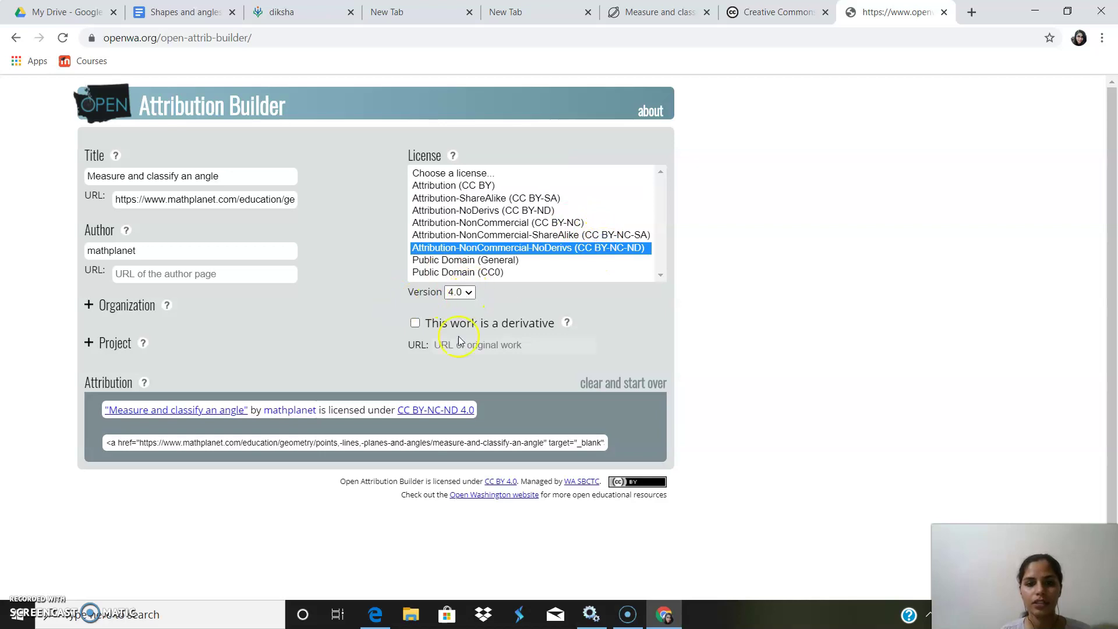
Copy the generated attribution for "Measure and classify an angle" into the Text row's Attribution cell of the document.
{"action": "left_click_drag", "start_coordinate": [475, 411], "coordinate": [97, 406]}
{"action": "key", "text": "ctrl+c"}
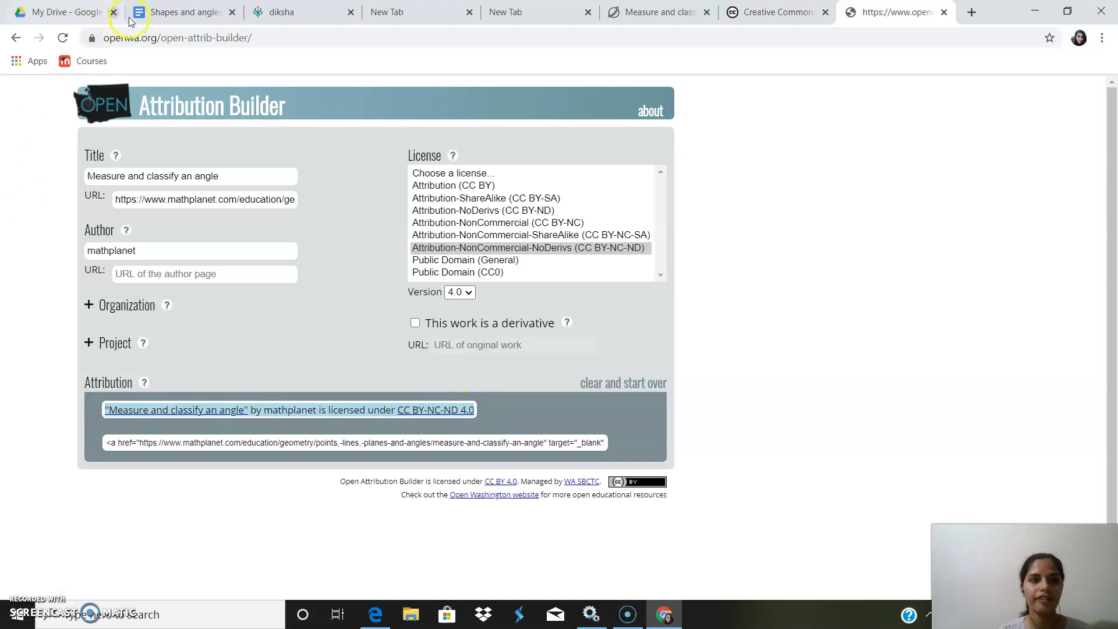
{"action": "left_click", "coordinate": [155, 17]}
{"action": "left_click", "coordinate": [697, 330]}
{"action": "key", "text": "ctrl+v"}
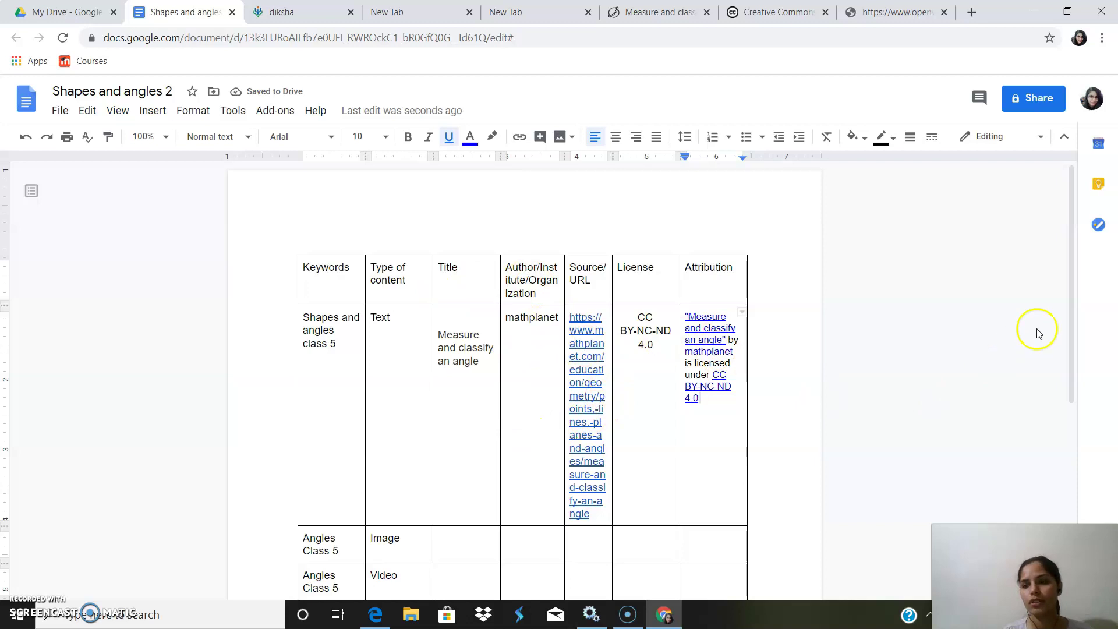
Place the cursor in the Image row's Title cell and replace the Attribution Builder page with a new Google search tab.
{"action": "left_click_drag", "start_coordinate": [1074, 305], "coordinate": [1074, 365]}
{"action": "left_click", "coordinate": [478, 439]}
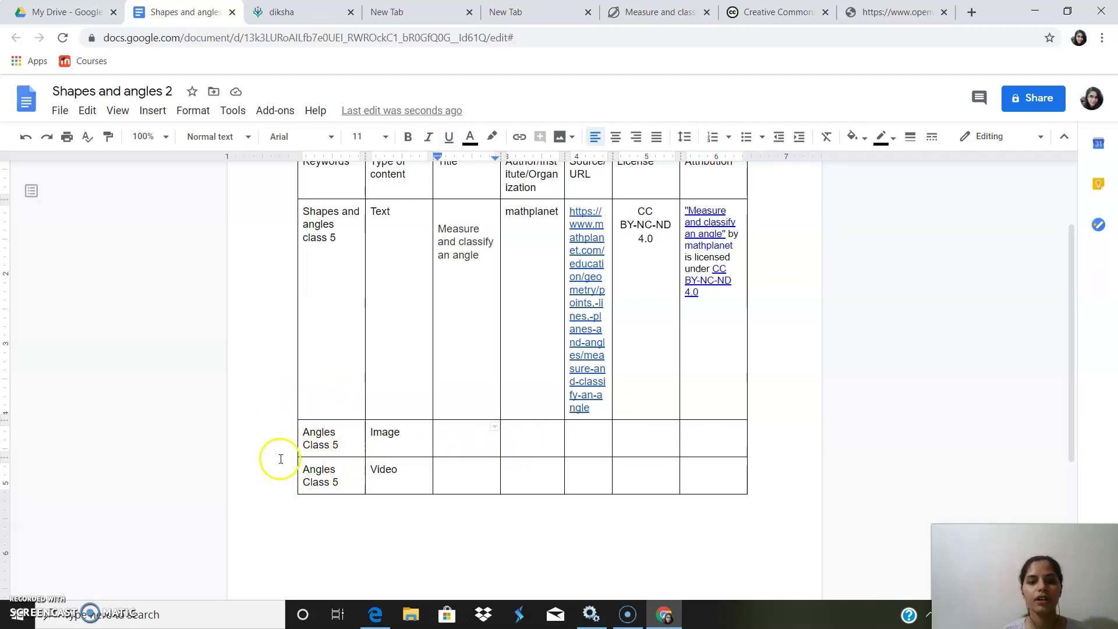
{"action": "left_click", "coordinate": [944, 12]}
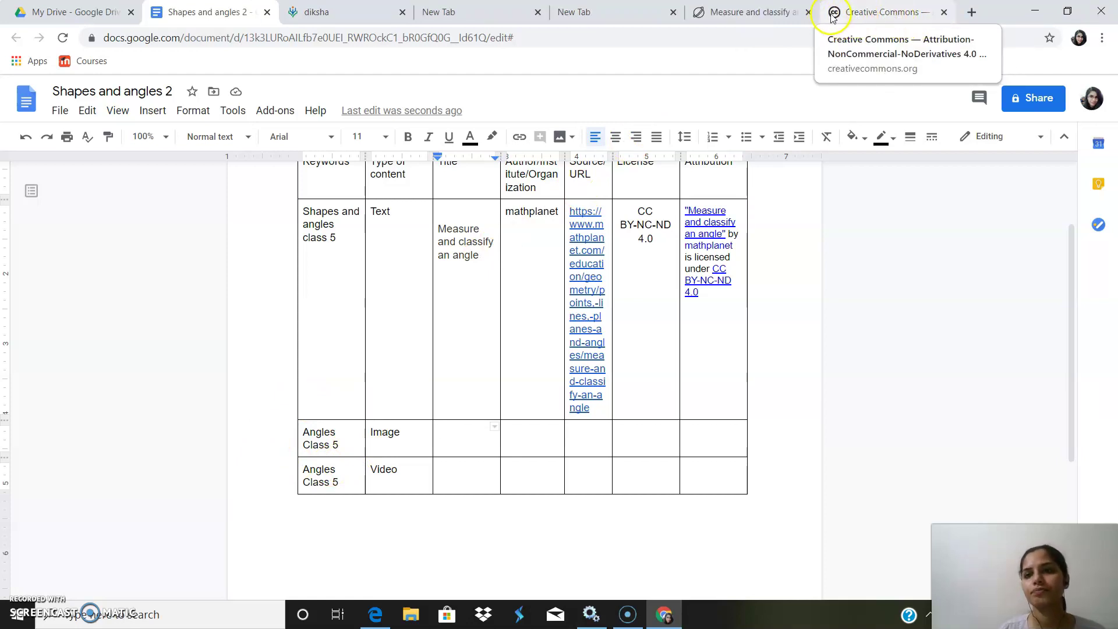
{"action": "left_click", "coordinate": [972, 12]}
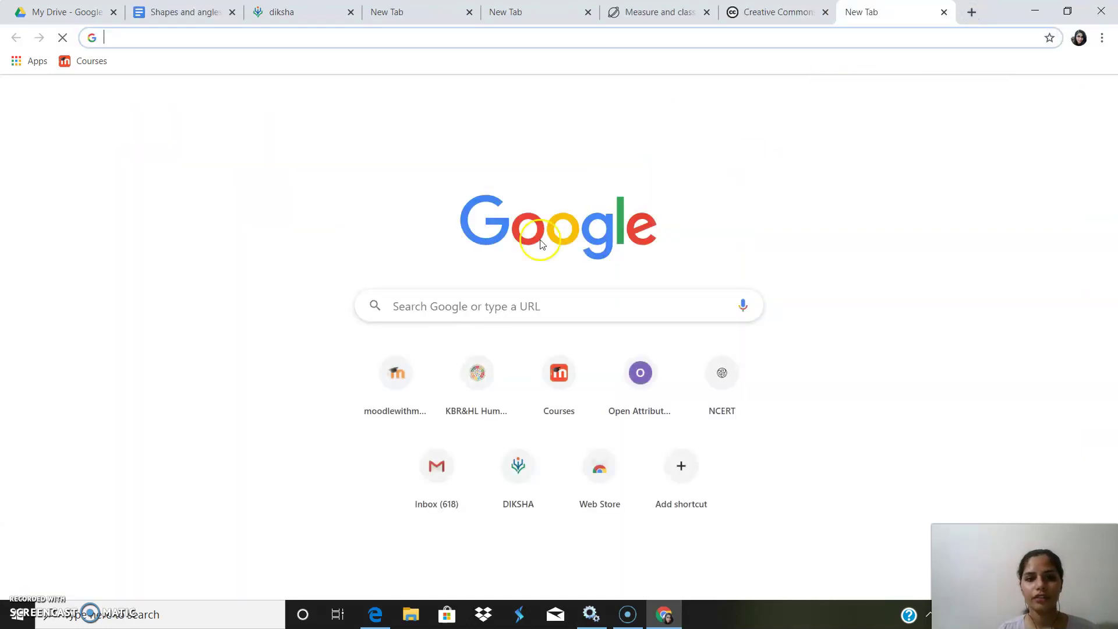
{"action": "left_click", "coordinate": [521, 315]}
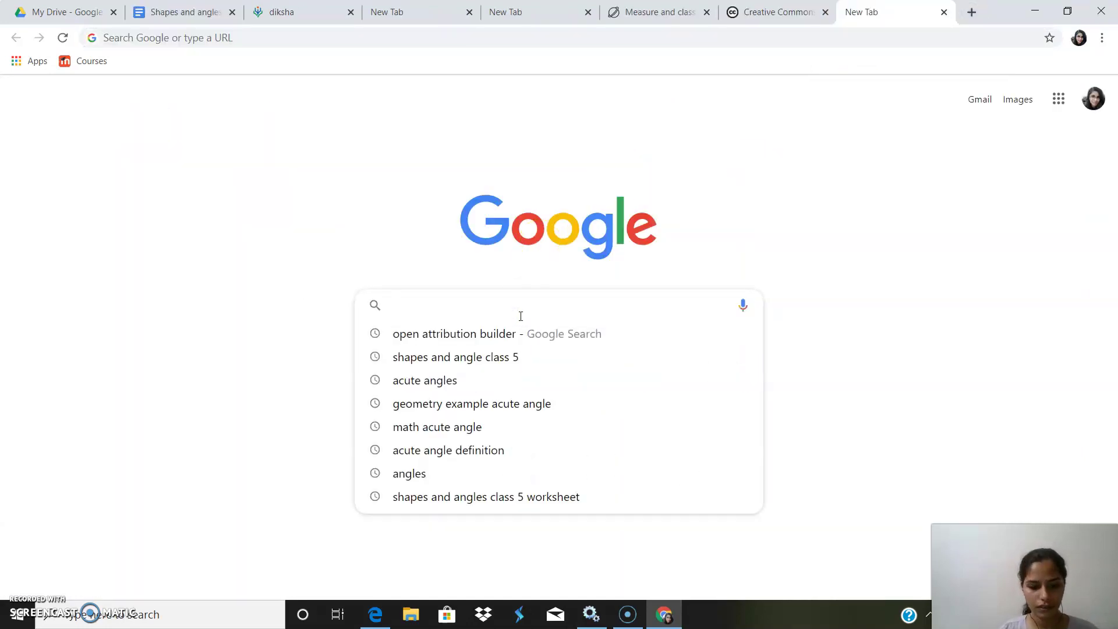
{"action": "type", "text": "Image "}
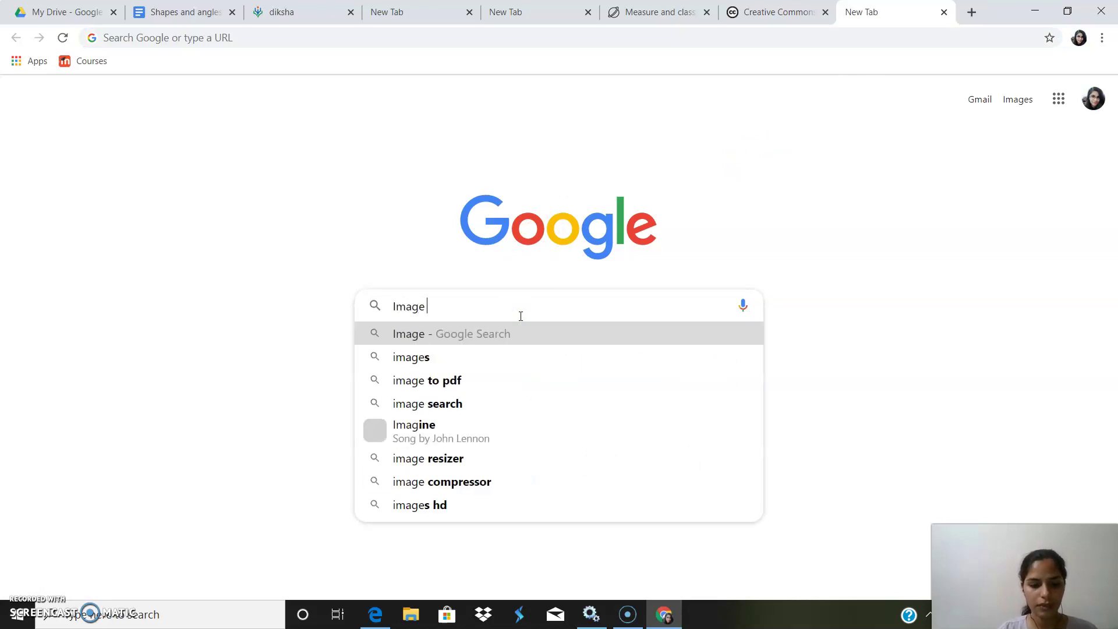
{"action": "type", "text": "class"}
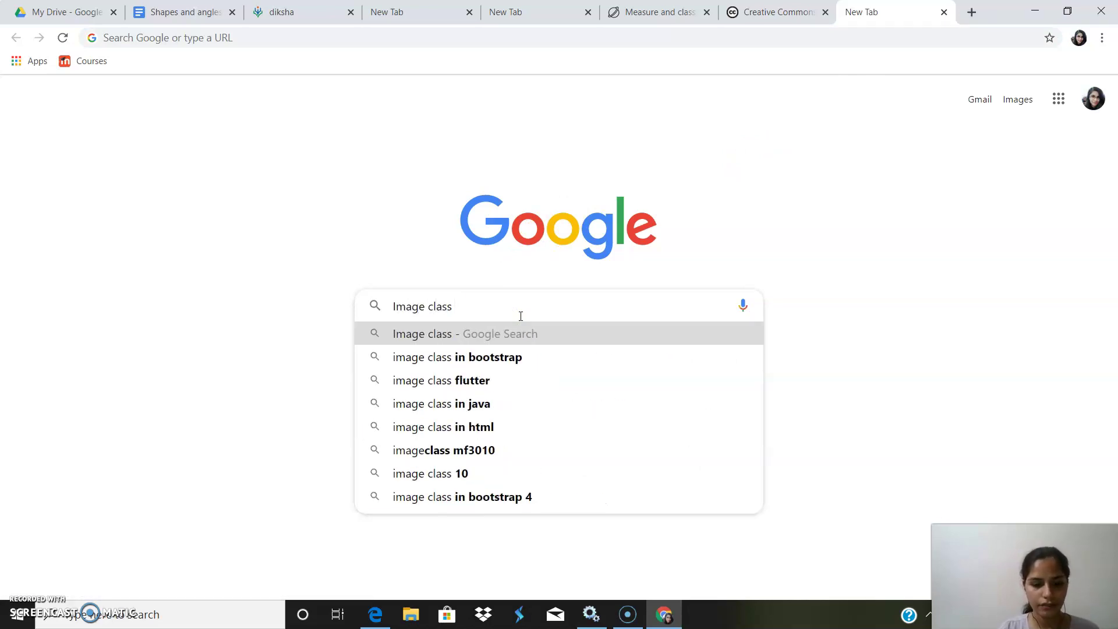
{"action": "key", "text": "BackSpace"}
{"action": "key", "text": "BackSpace"}
{"action": "key", "text": "BackSpace"}
{"action": "key", "text": "BackSpace"}
{"action": "key", "text": "BackSpace"}
{"action": "key", "text": "BackSpace"}
{"action": "key", "text": "BackSpace"}
{"action": "key", "text": "BackSpace"}
{"action": "key", "text": "BackSpace"}
{"action": "key", "text": "BackSpace"}
{"action": "key", "text": "BackSpace"}
{"action": "key", "text": "BackSpace"}
Search Google for "Angles Class5".
{"action": "type", "text": "Angle"}
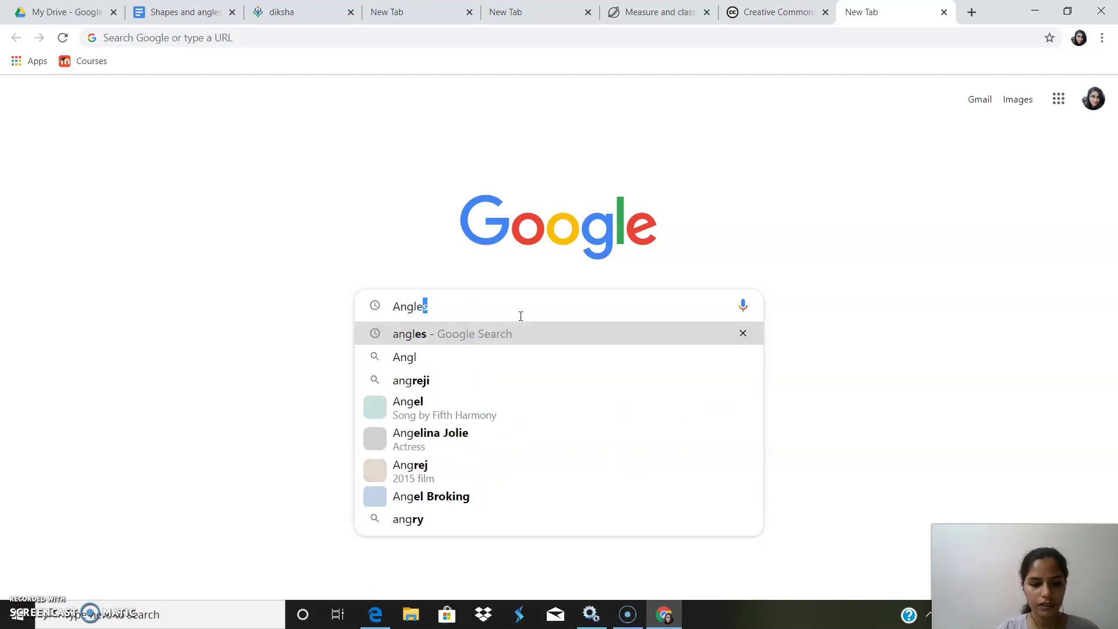
{"action": "type", "text": "s Class5"}
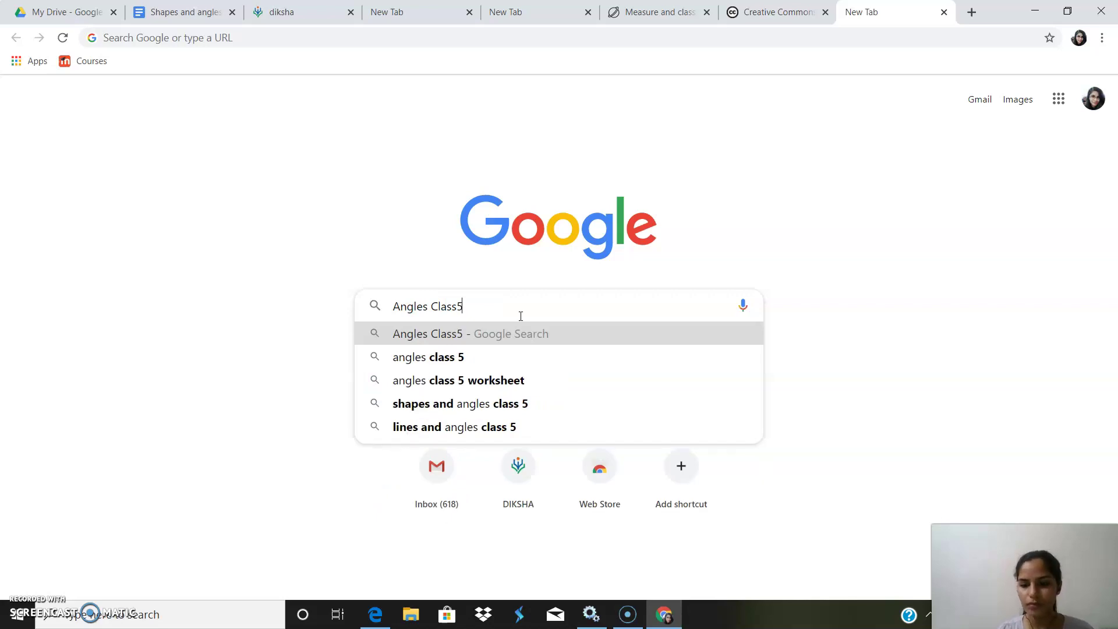
{"action": "key", "text": "Return"}
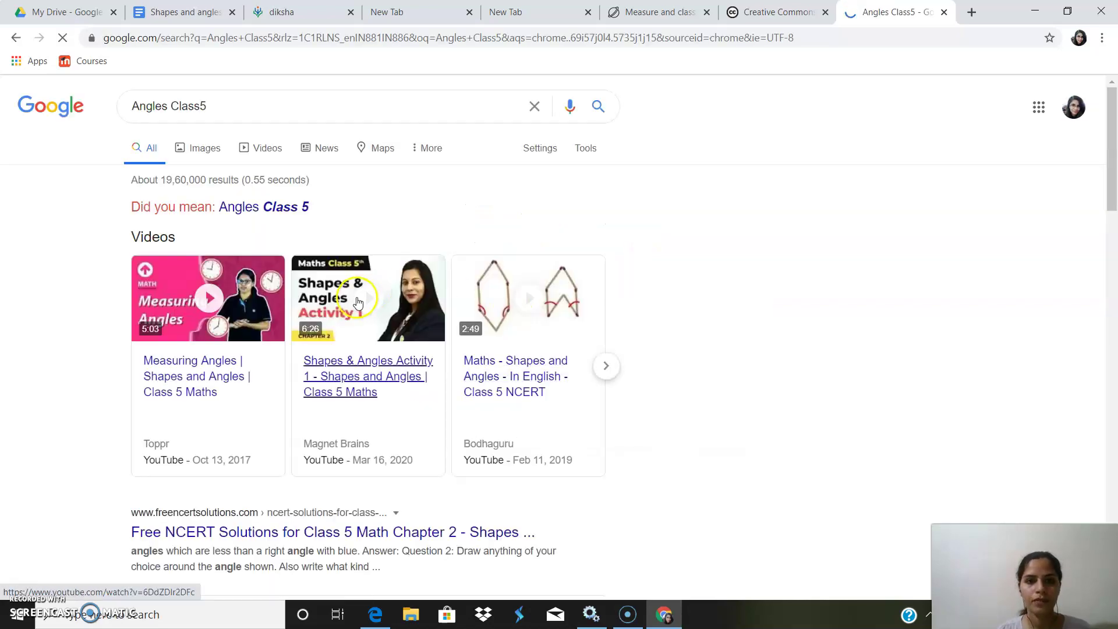
Run an advanced search for "Angles Class5" with the usage rights set to "free to use or share".
{"action": "left_click", "coordinate": [539, 148]}
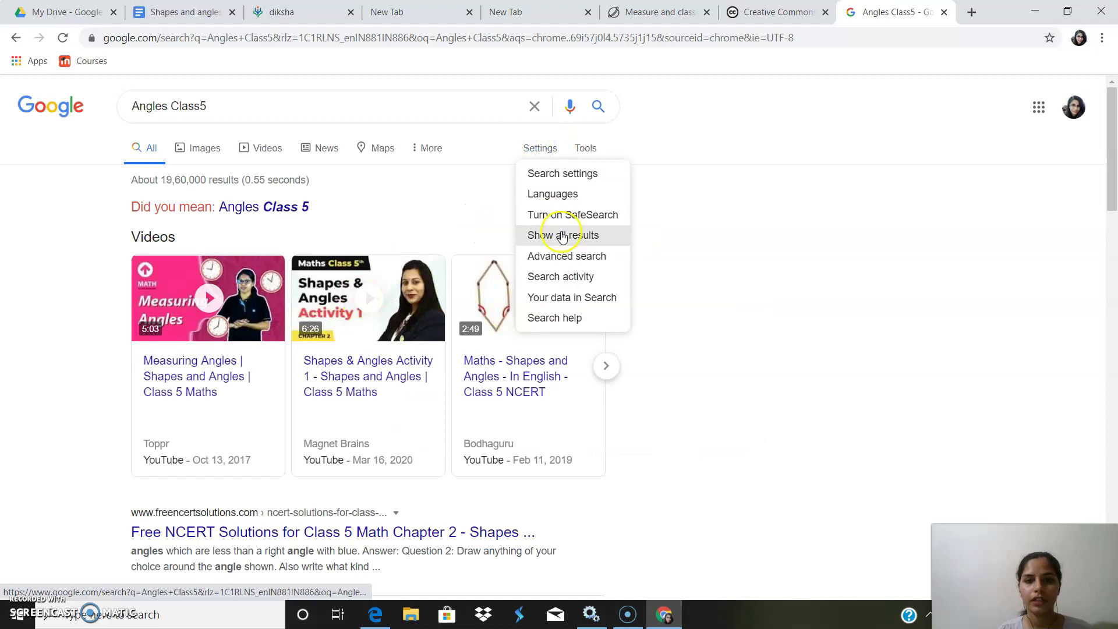
{"action": "left_click", "coordinate": [568, 258]}
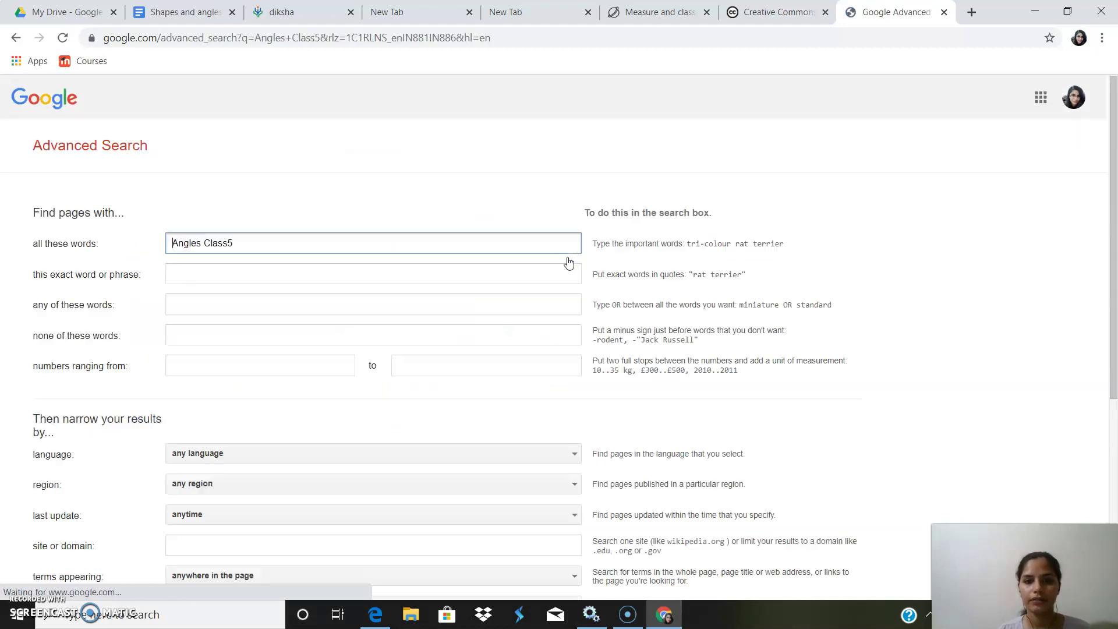
{"action": "left_click_drag", "start_coordinate": [1114, 243], "coordinate": [1114, 406]}
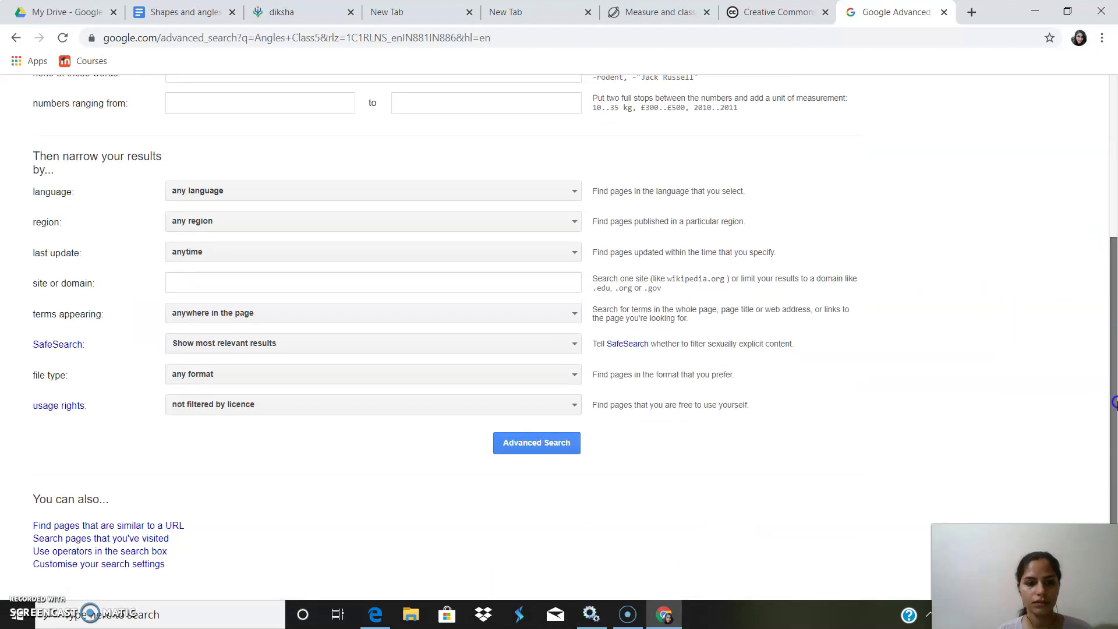
{"action": "left_click", "coordinate": [572, 402]}
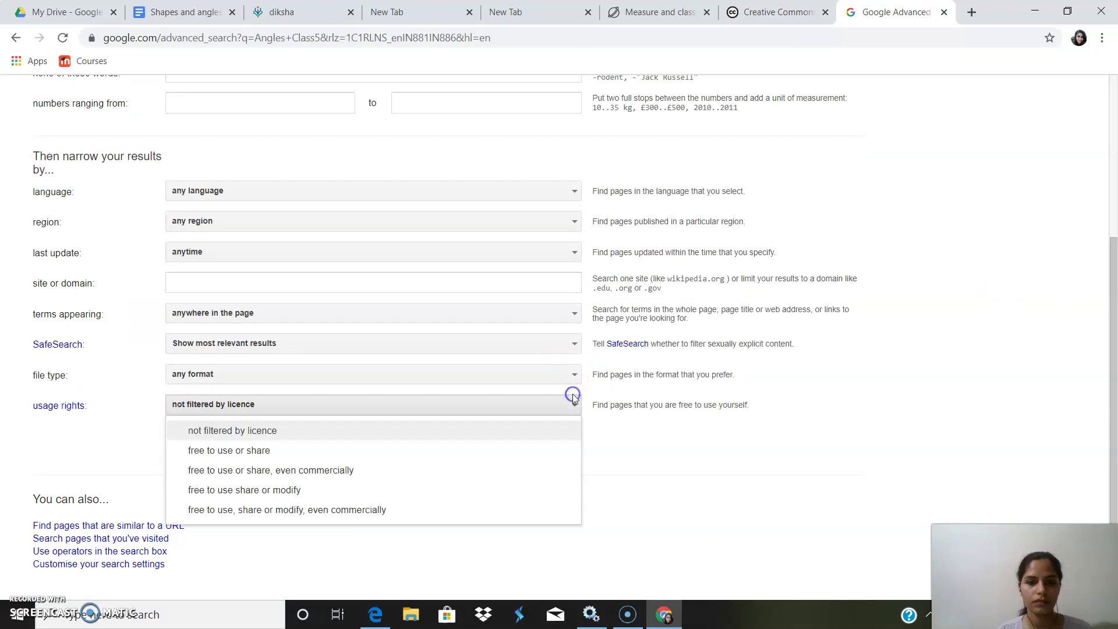
{"action": "left_click", "coordinate": [482, 451]}
{"action": "left_click", "coordinate": [541, 445]}
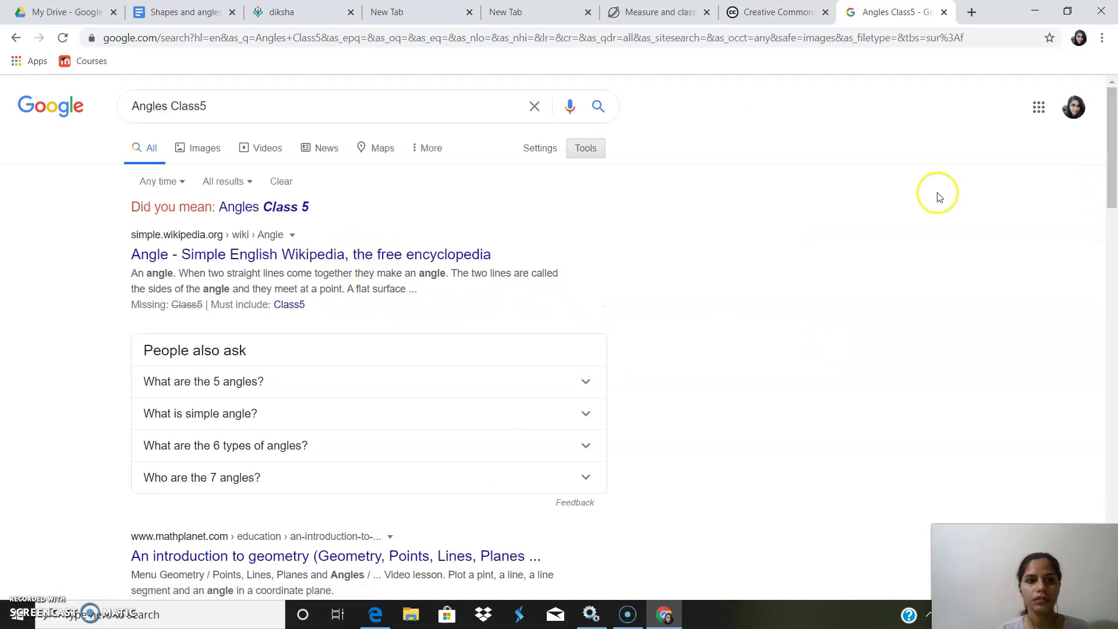
Show the image results for "Angles Class5" and filter them by the usage right "Labeled for Reuse".
{"action": "left_click", "coordinate": [202, 146]}
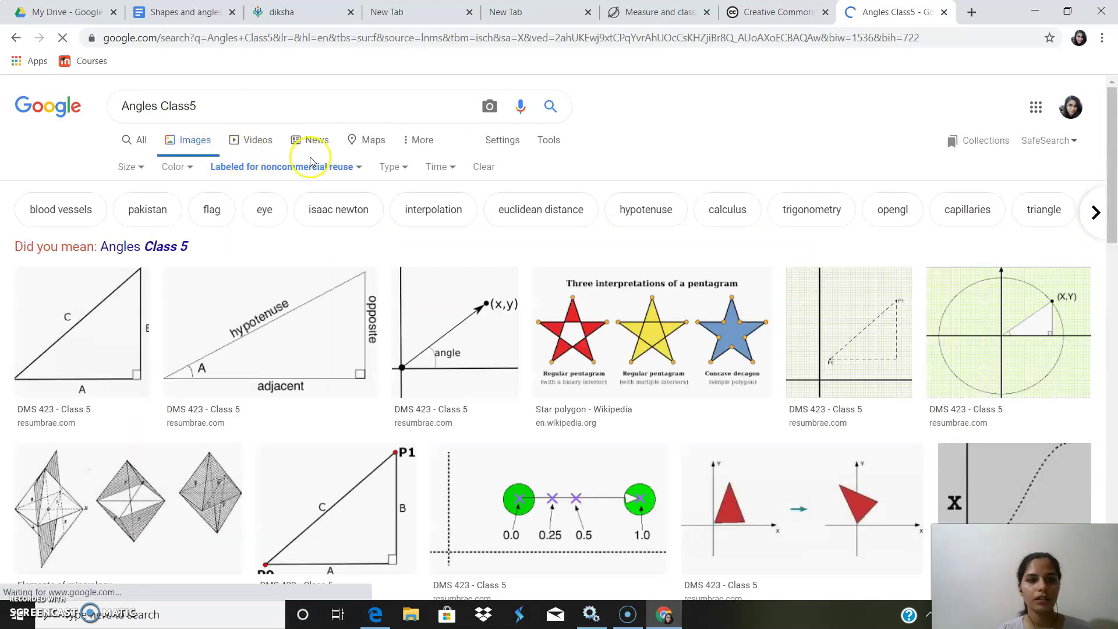
{"action": "left_click", "coordinate": [359, 166]}
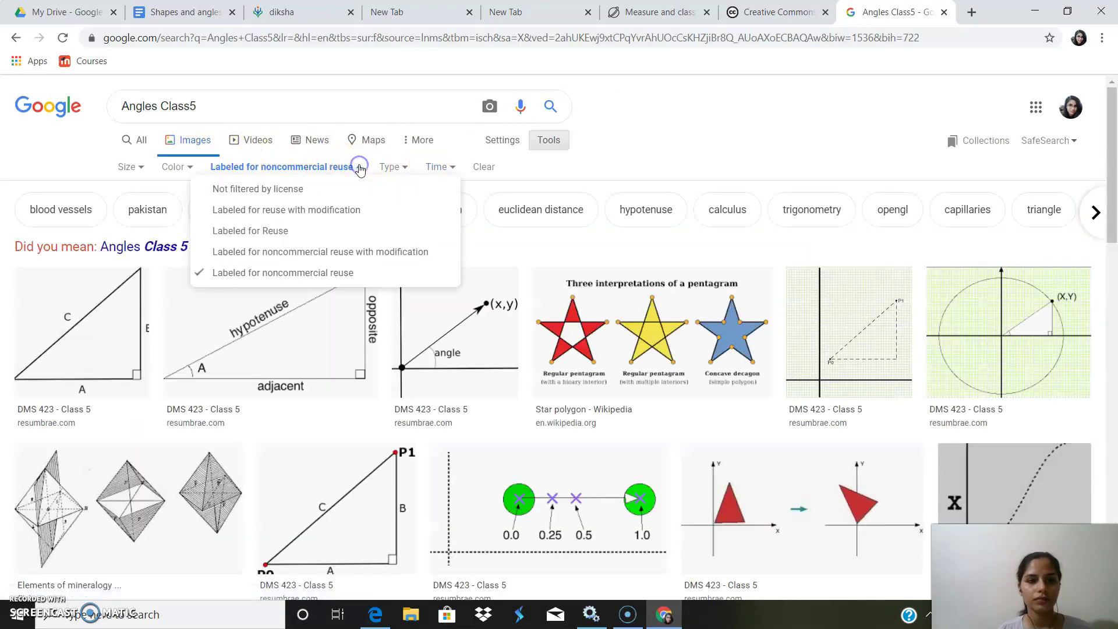
{"action": "left_click", "coordinate": [334, 233]}
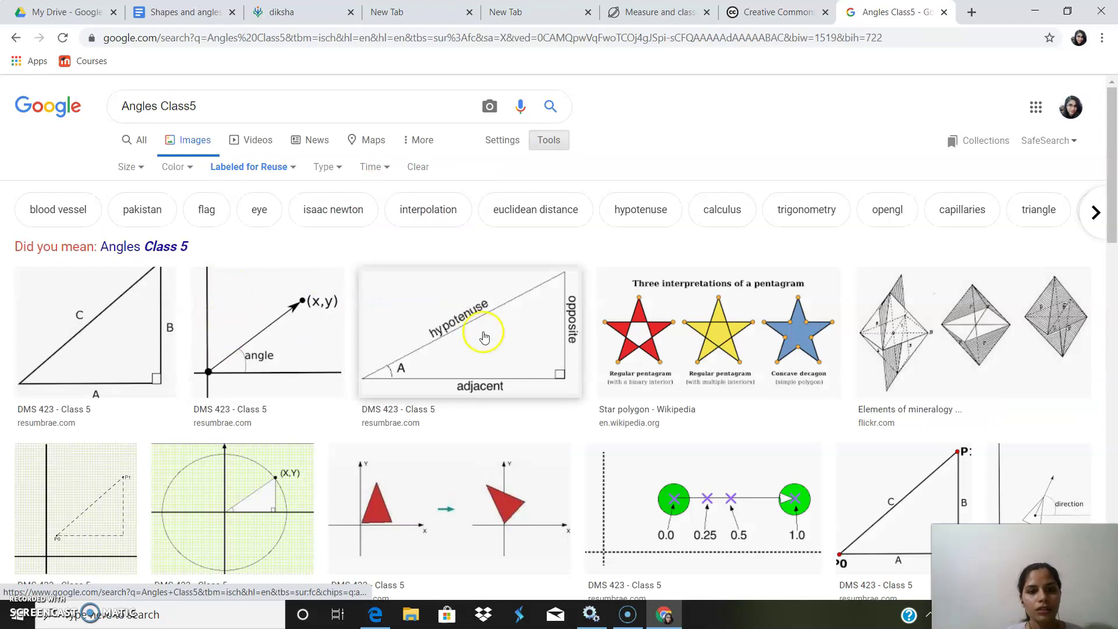
Preview the DMS 423 - Class 5 angle diagram among the image results and examine its source page on resumbrae.com.
{"action": "left_click_drag", "start_coordinate": [1113, 204], "coordinate": [1116, 268]}
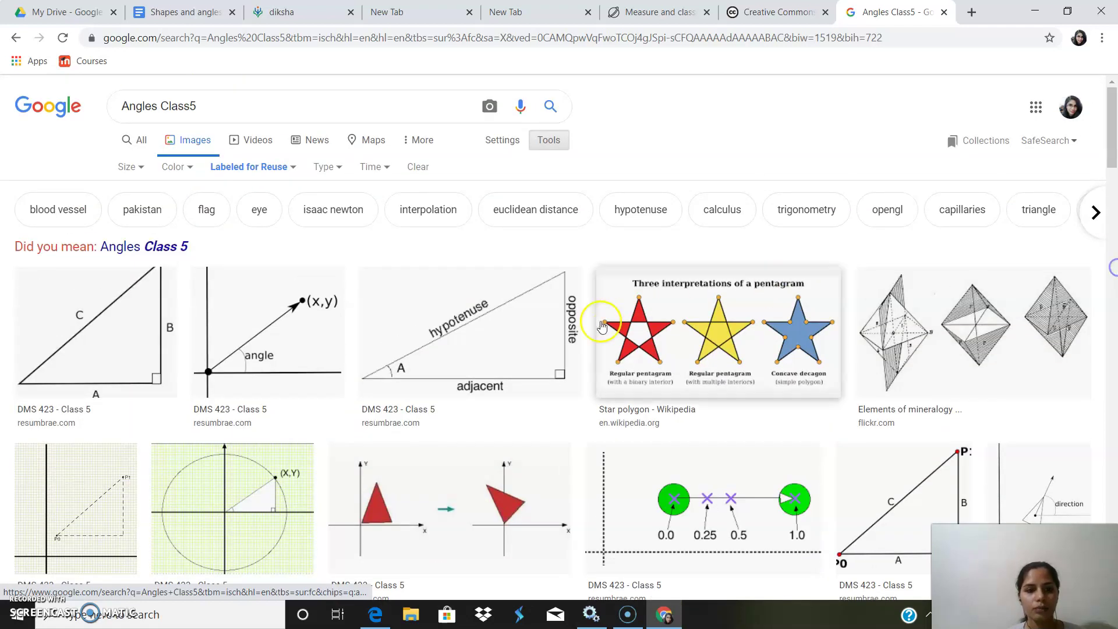
{"action": "left_click", "coordinate": [267, 316]}
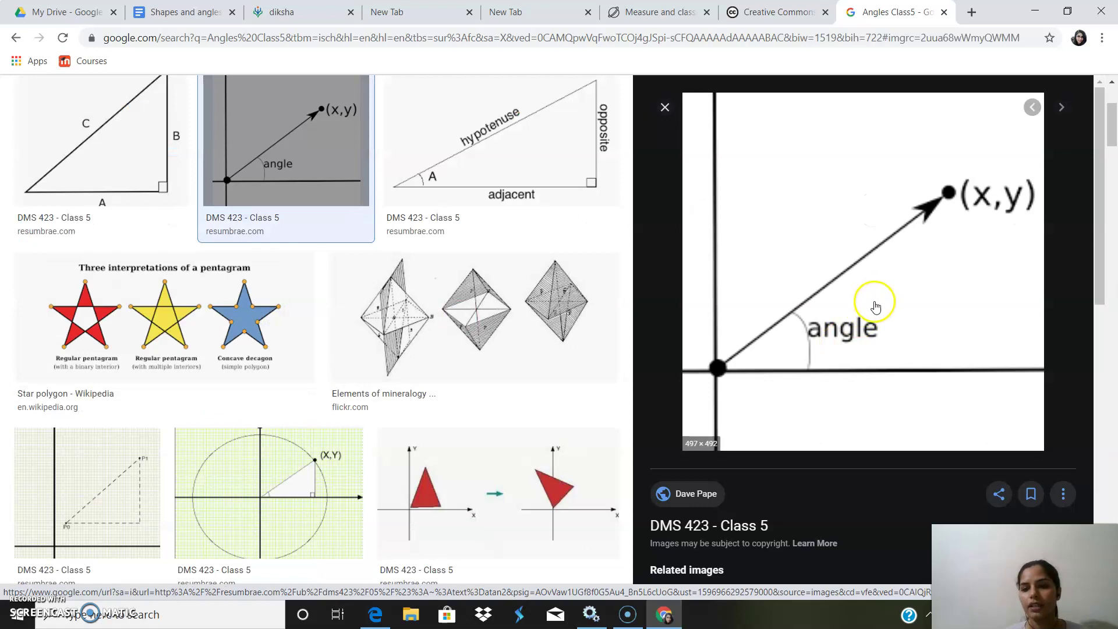
{"action": "left_click", "coordinate": [866, 307]}
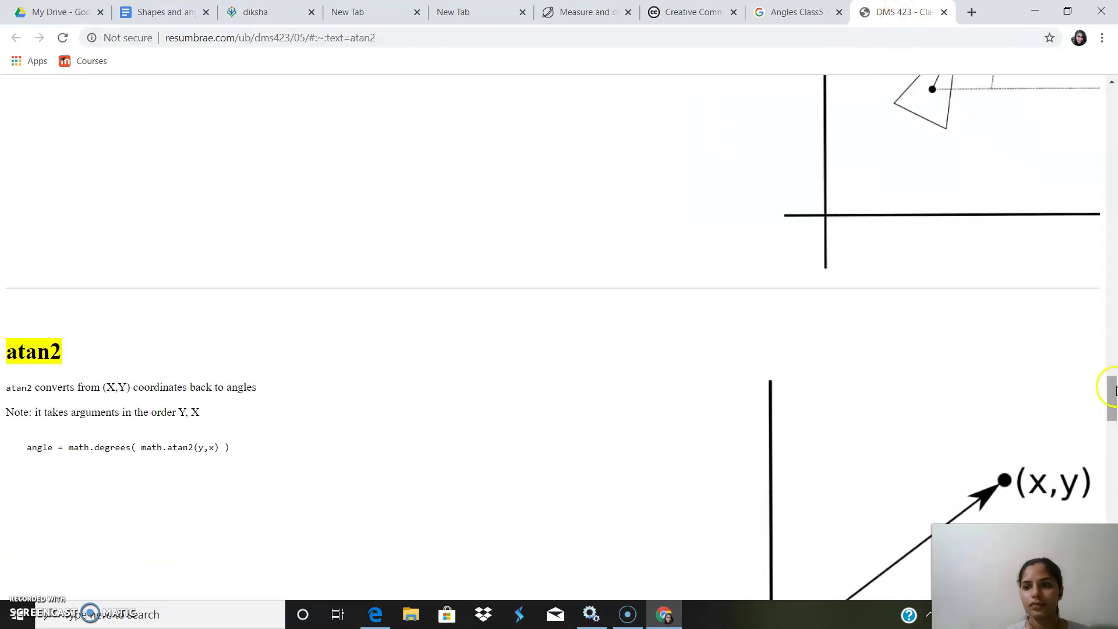
{"action": "left_click_drag", "start_coordinate": [1112, 399], "coordinate": [1113, 79]}
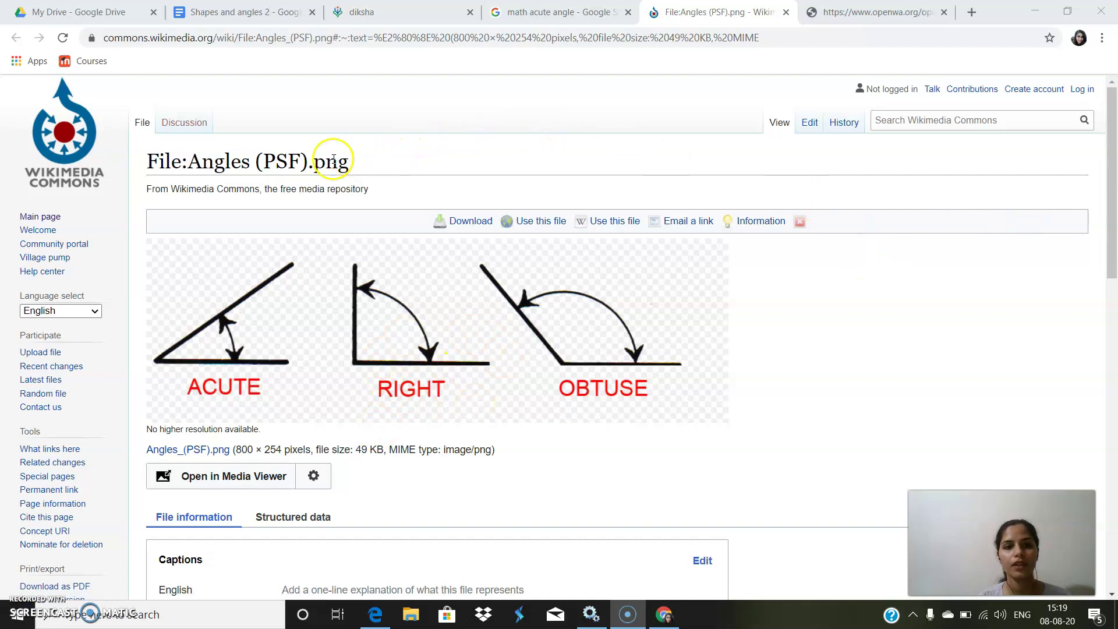
Try to copy the file title from the Wikimedia Commons page into the Image row's Title cell.
{"action": "left_click_drag", "start_coordinate": [350, 165], "coordinate": [147, 160]}
{"action": "left_click", "coordinate": [149, 158]}
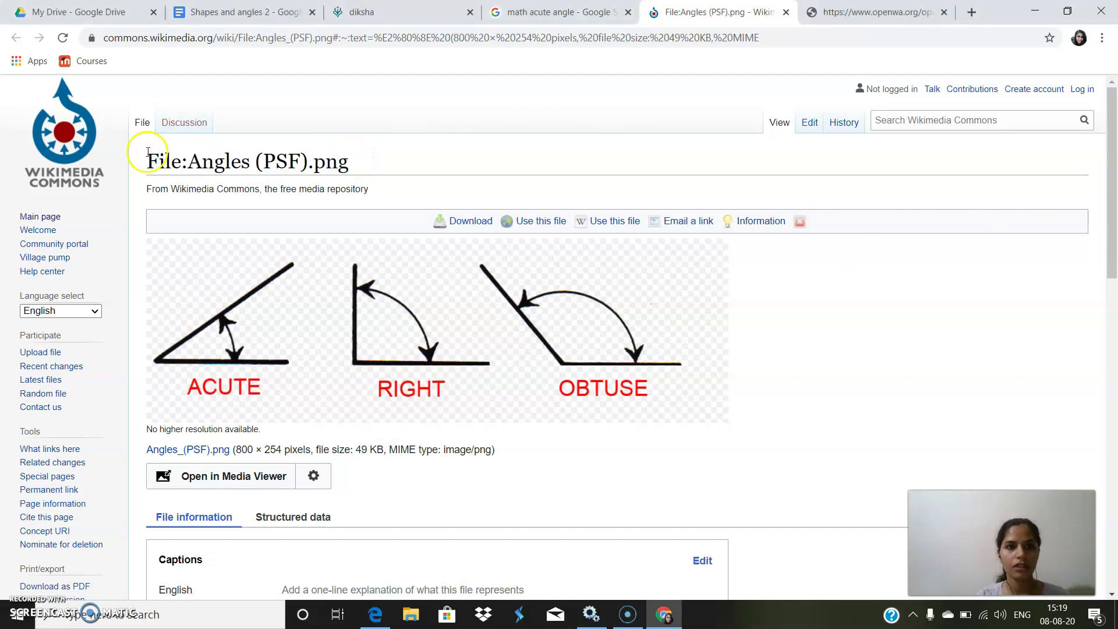
{"action": "left_click", "coordinate": [217, 12]}
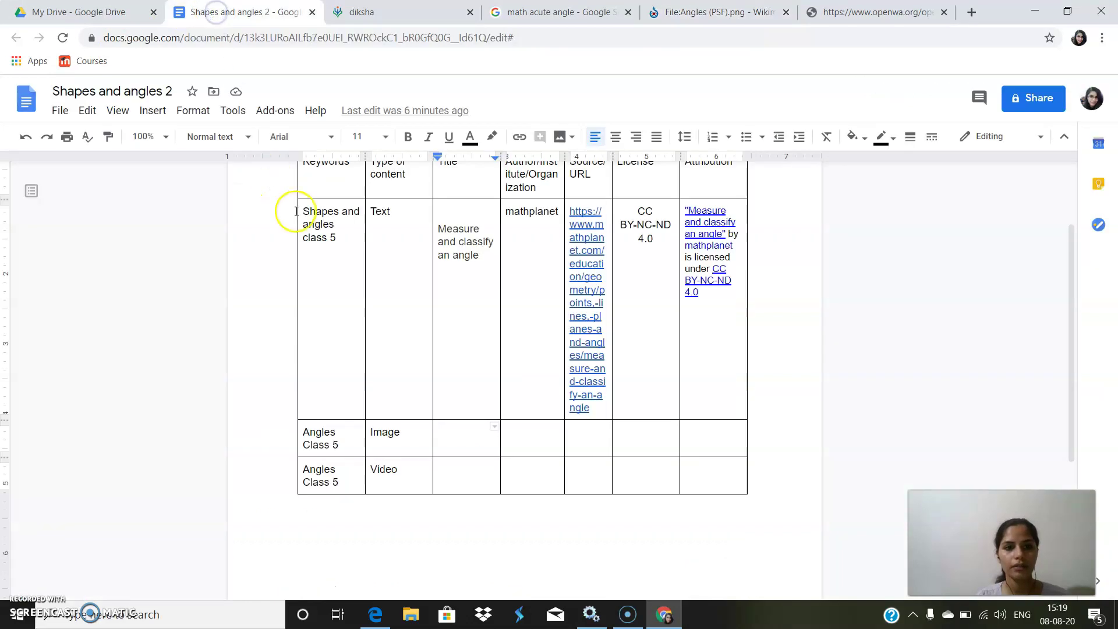
{"action": "type", "text": "\"Measure and classify an angle\" by mathplanet is licensed under CC BY-NC-ND 4.0"}
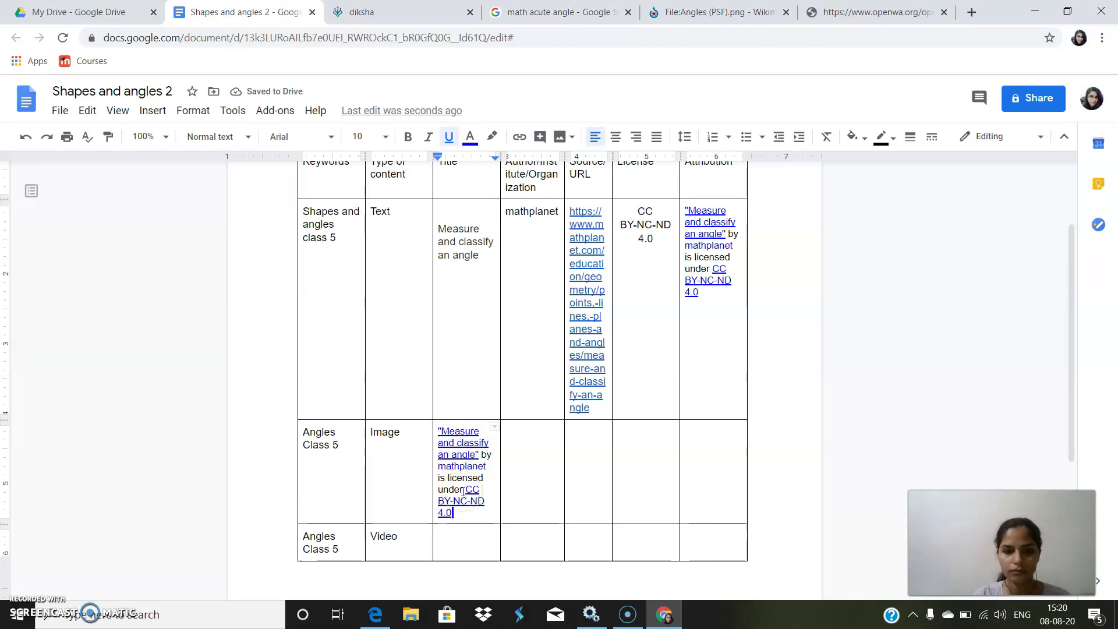
Delete the wrongly pasted Mathplanet attribution from the Image row's Title cell.
{"action": "key", "text": "BackSpace"}
{"action": "key", "text": "BackSpace"}
{"action": "key", "text": "BackSpace"}
{"action": "key", "text": "BackSpace"}
{"action": "key", "text": "BackSpace"}
{"action": "key", "text": "BackSpace"}
{"action": "key", "text": "BackSpace"}
{"action": "key", "text": "BackSpace"}
{"action": "key", "text": "BackSpace"}
{"action": "key", "text": "BackSpace"}
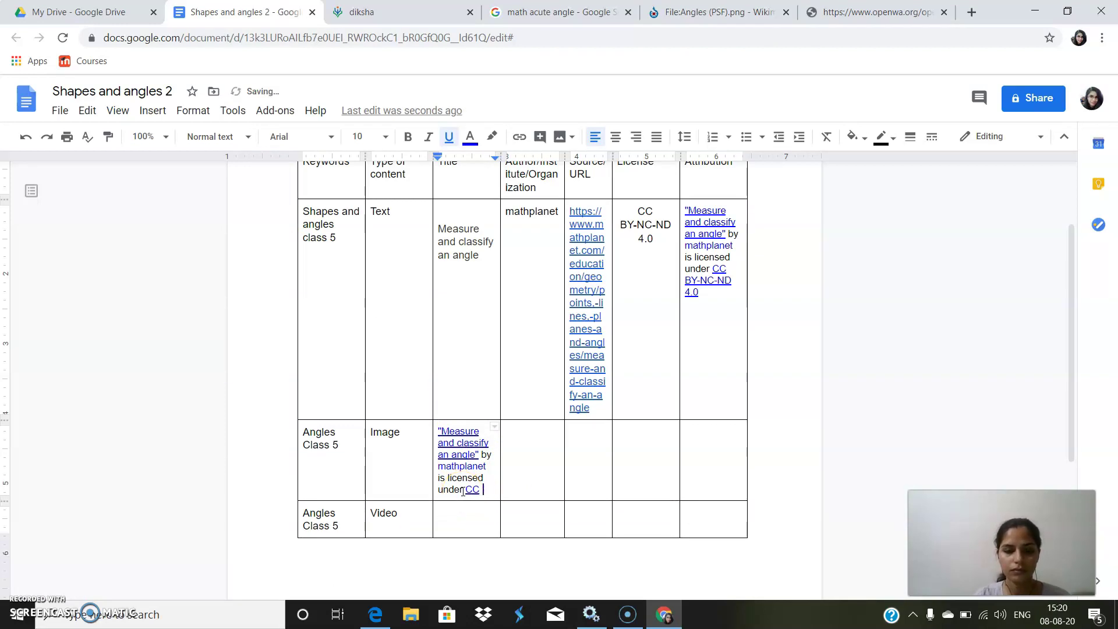
{"action": "key", "text": "BackSpace"}
{"action": "key", "text": "BackSpace"}
{"action": "key", "text": "BackSpace"}
{"action": "key", "text": "BackSpace"}
{"action": "key", "text": "BackSpace"}
{"action": "key", "text": "BackSpace"}
{"action": "key", "text": "BackSpace"}
{"action": "key", "text": "BackSpace"}
{"action": "key", "text": "BackSpace"}
{"action": "key", "text": "BackSpace"}
{"action": "key", "text": "BackSpace"}
{"action": "key", "text": "BackSpace"}
{"action": "key", "text": "BackSpace"}
{"action": "key", "text": "BackSpace"}
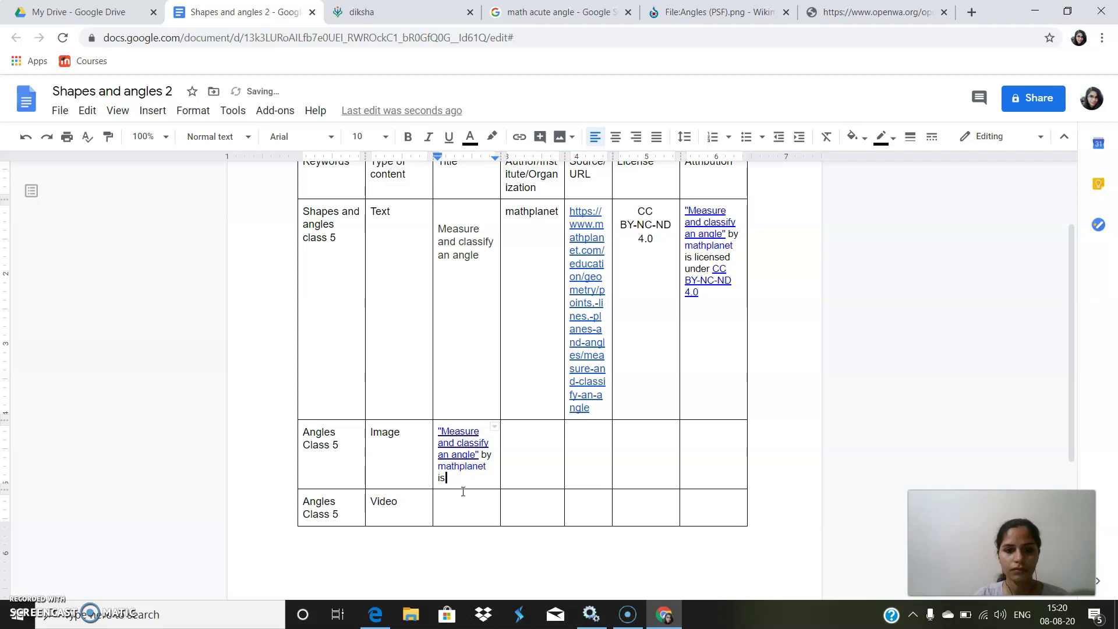
{"action": "key", "text": "BackSpace"}
{"action": "key", "text": "BackSpace"}
{"action": "key", "text": "BackSpace"}
{"action": "key", "text": "BackSpace"}
{"action": "key", "text": "BackSpace"}
{"action": "key", "text": "BackSpace"}
{"action": "key", "text": "BackSpace"}
{"action": "key", "text": "BackSpace"}
{"action": "key", "text": "BackSpace"}
{"action": "key", "text": "BackSpace"}
{"action": "key", "text": "BackSpace"}
{"action": "key", "text": "BackSpace"}
{"action": "key", "text": "BackSpace"}
{"action": "key", "text": "BackSpace"}
{"action": "key", "text": "BackSpace"}
{"action": "key", "text": "BackSpace"}
{"action": "key", "text": "BackSpace"}
{"action": "key", "text": "BackSpace"}
{"action": "key", "text": "BackSpace"}
{"action": "key", "text": "BackSpace"}
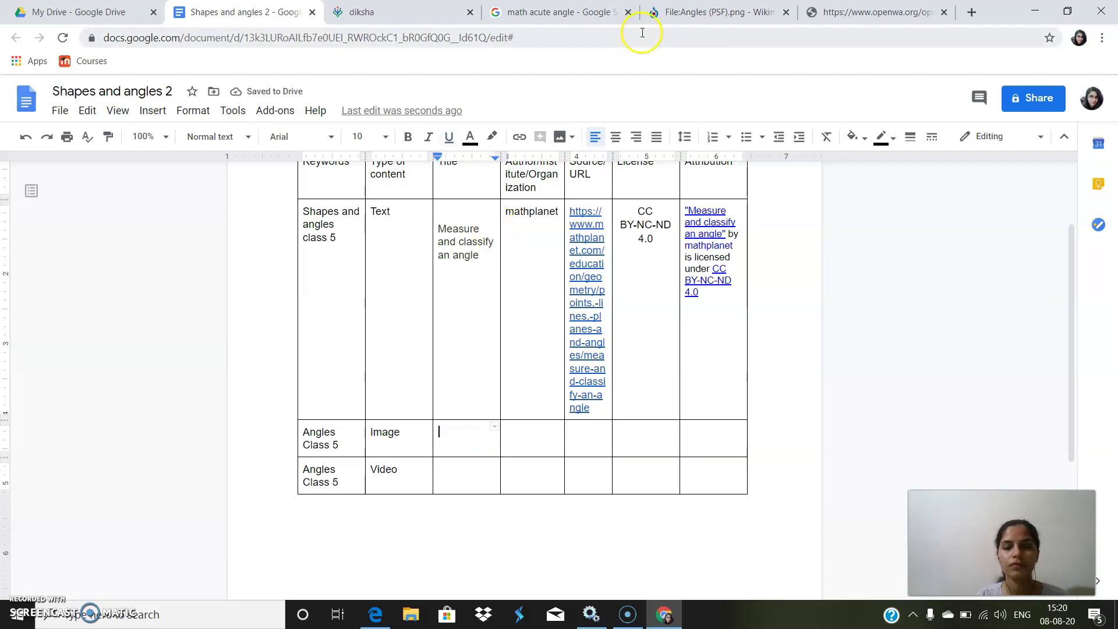
Copy the title "File:Angles (PSF).png" from the Wikimedia Commons page into the Image row's Title cell.
{"action": "left_click", "coordinate": [701, 13]}
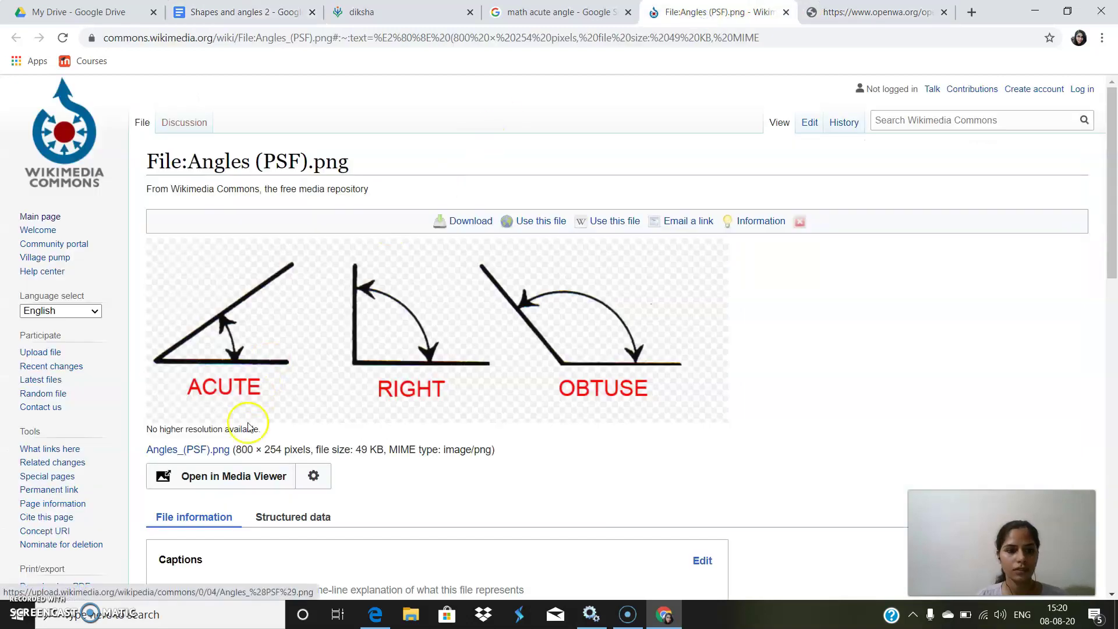
{"action": "left_click_drag", "start_coordinate": [354, 162], "coordinate": [153, 164]}
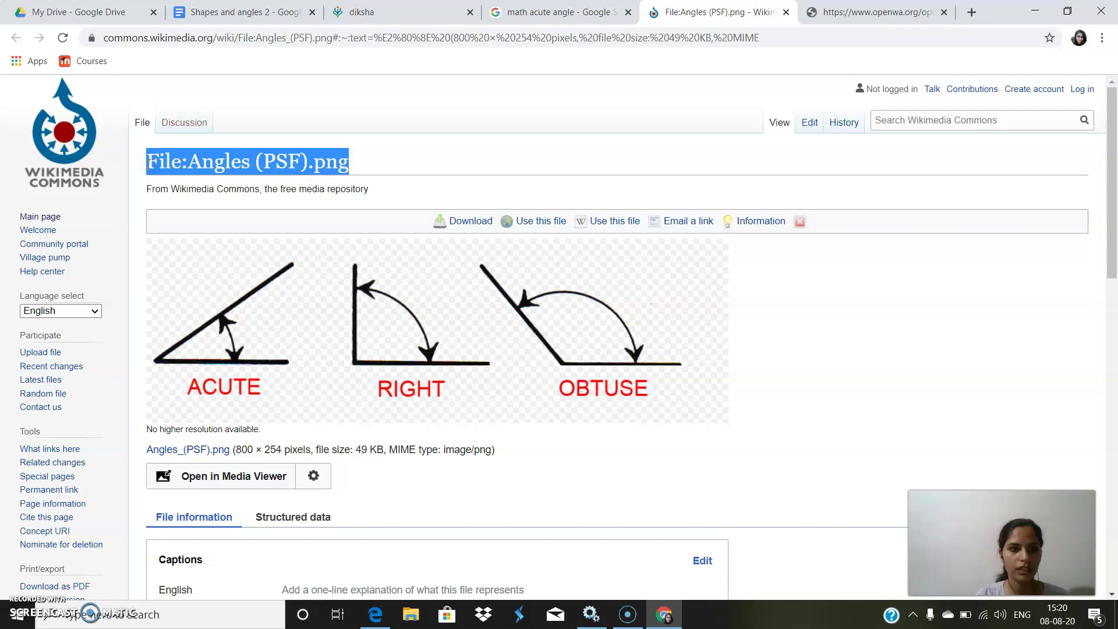
{"action": "left_click", "coordinate": [216, 12]}
{"action": "left_click", "coordinate": [464, 428]}
{"action": "key", "text": "ctrl+v"}
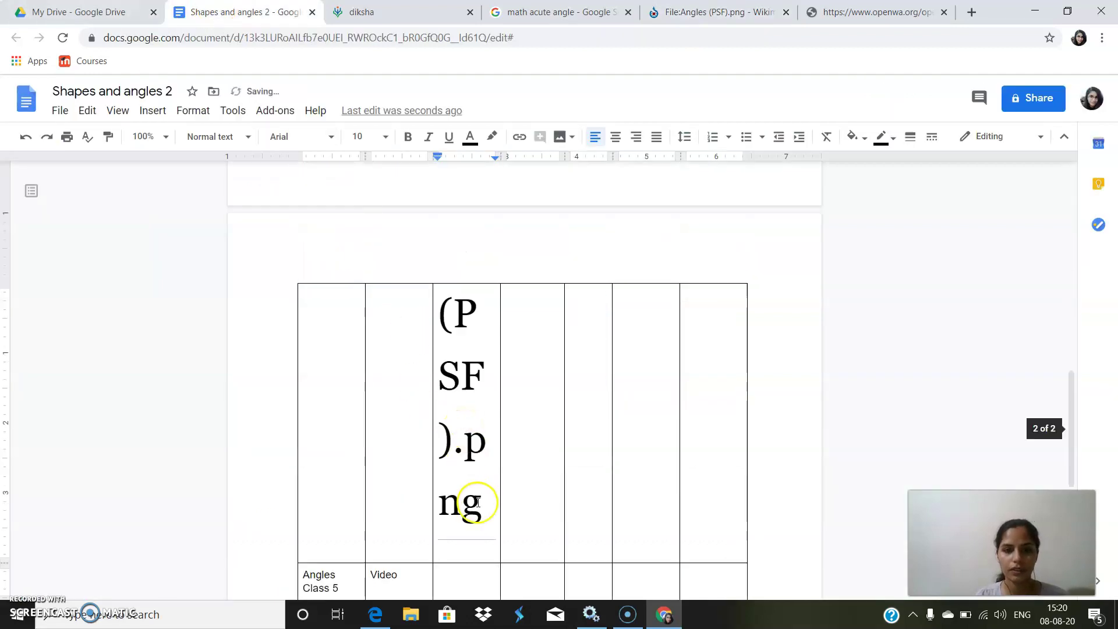
Format the pasted title in the Image row as Arial at size 11.
{"action": "left_click_drag", "start_coordinate": [482, 509], "coordinate": [440, 508]}
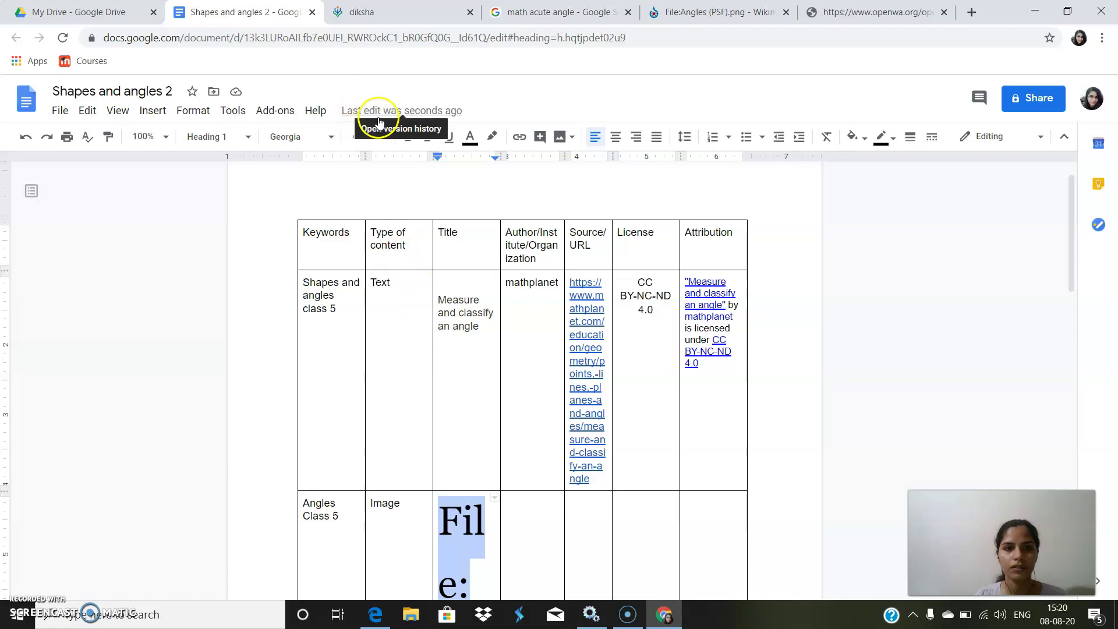
{"action": "left_click", "coordinate": [385, 138]}
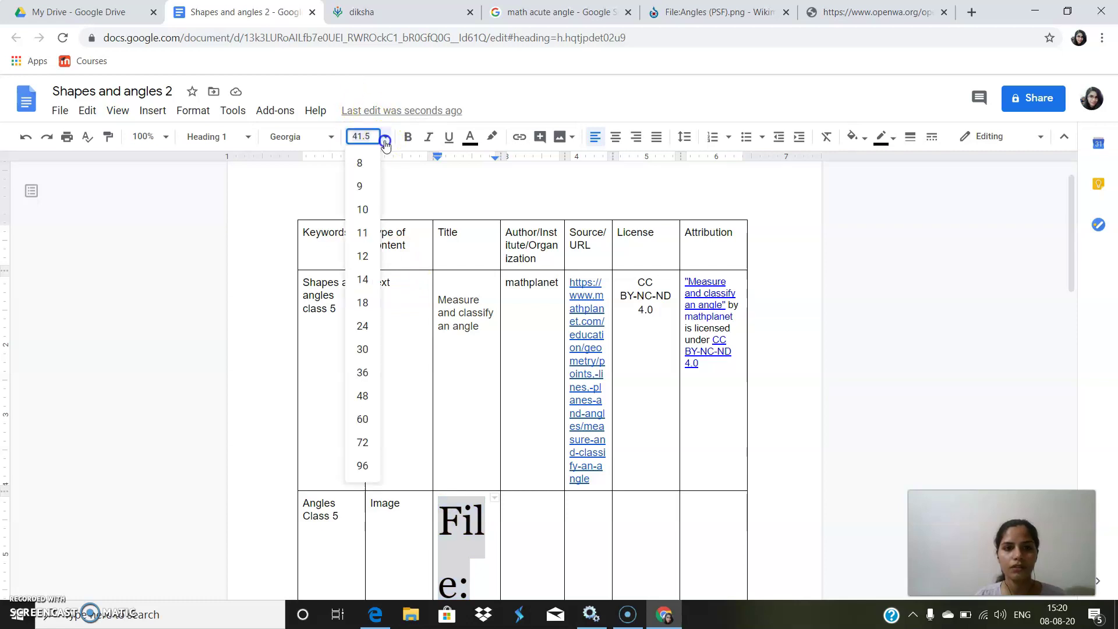
{"action": "left_click", "coordinate": [364, 233]}
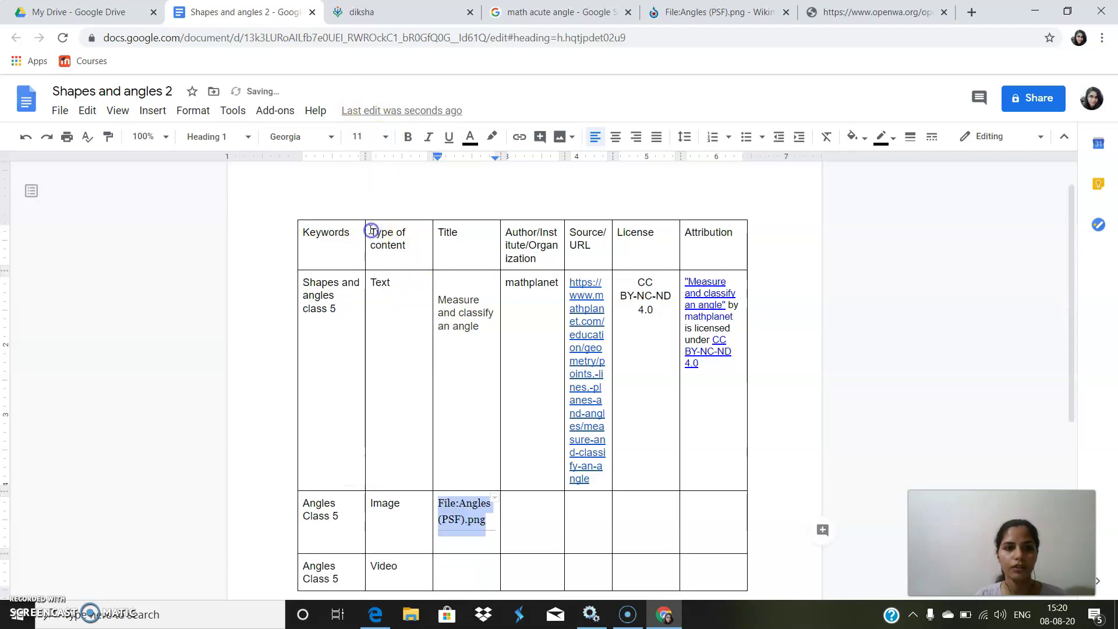
{"action": "left_click", "coordinate": [334, 138]}
{"action": "left_click", "coordinate": [337, 220]}
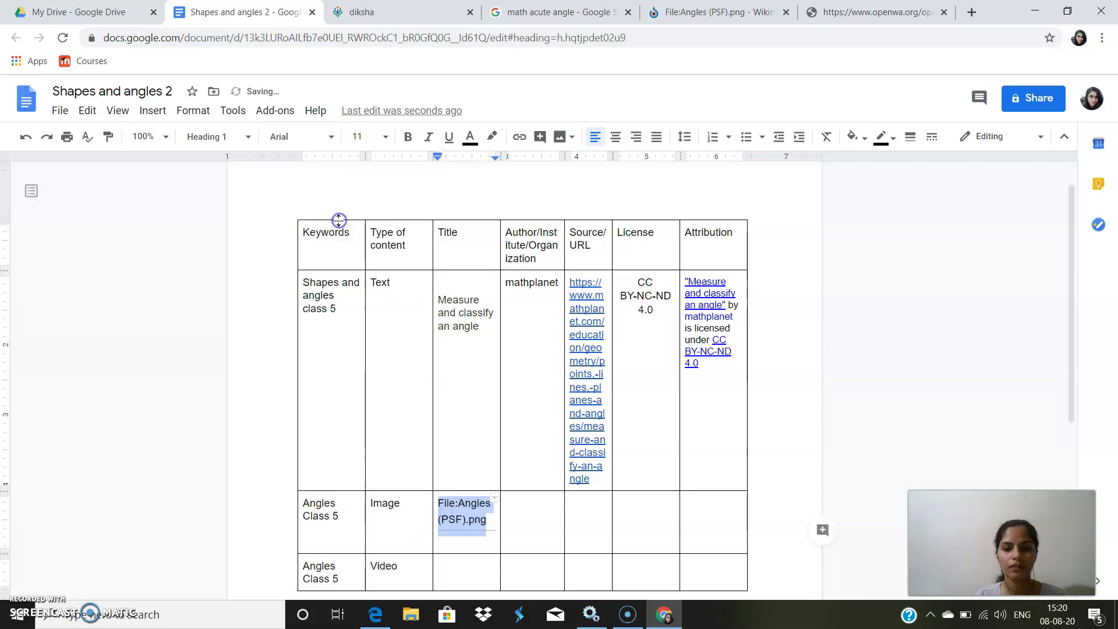
Copy the author "Pearson Scott Foresman" from the Wikimedia Commons file information into the Image row's Author cell.
{"action": "left_click", "coordinate": [541, 518]}
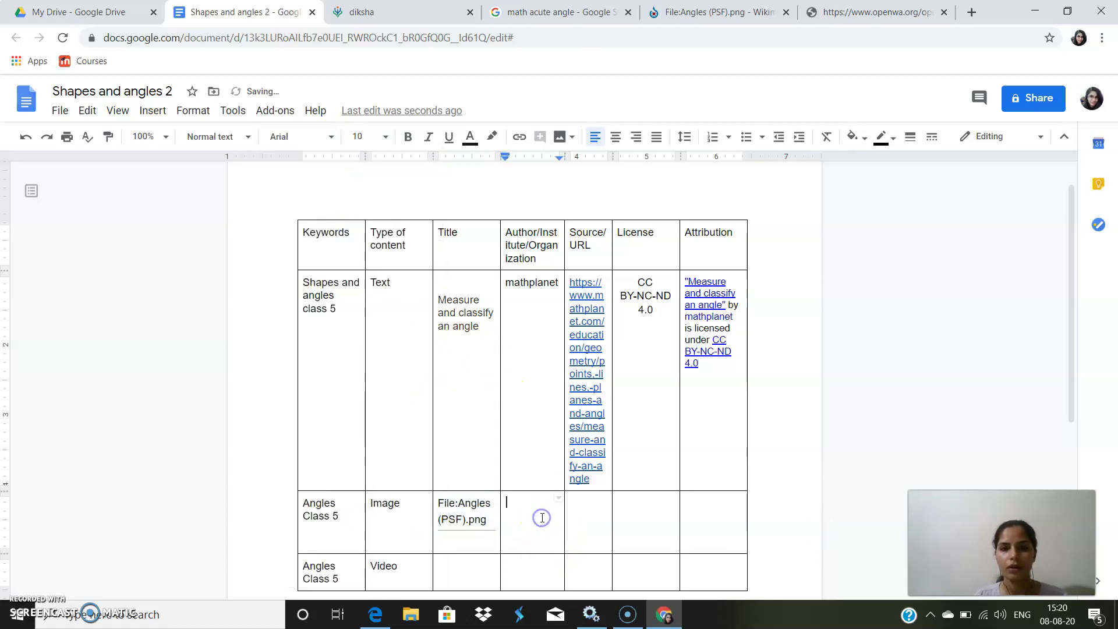
{"action": "left_click", "coordinate": [708, 19]}
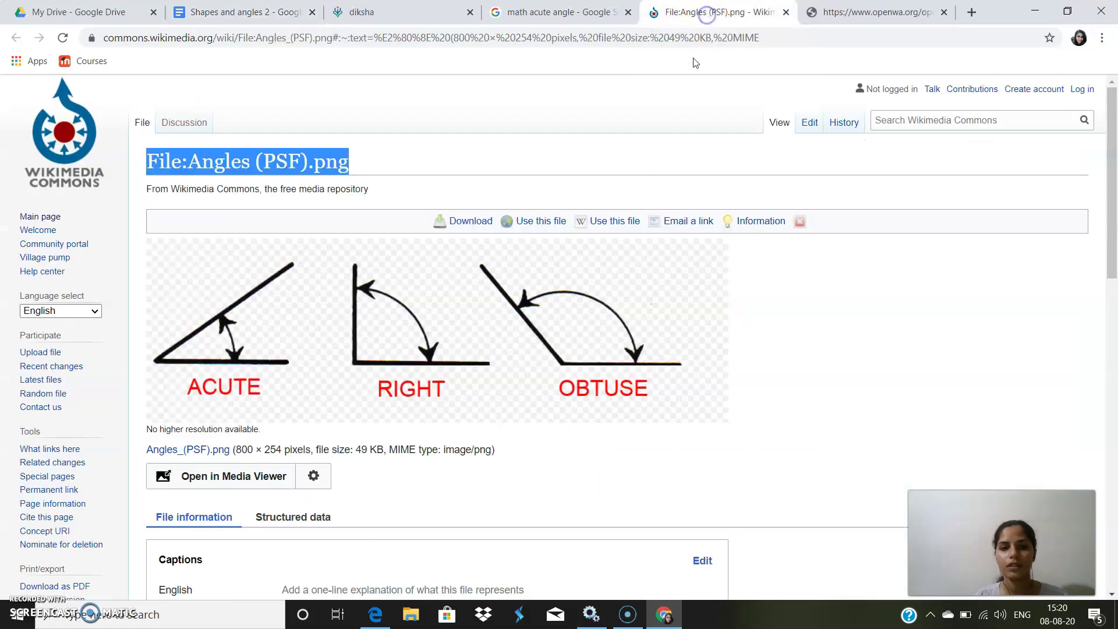
{"action": "left_click_drag", "start_coordinate": [1111, 211], "coordinate": [1114, 368]}
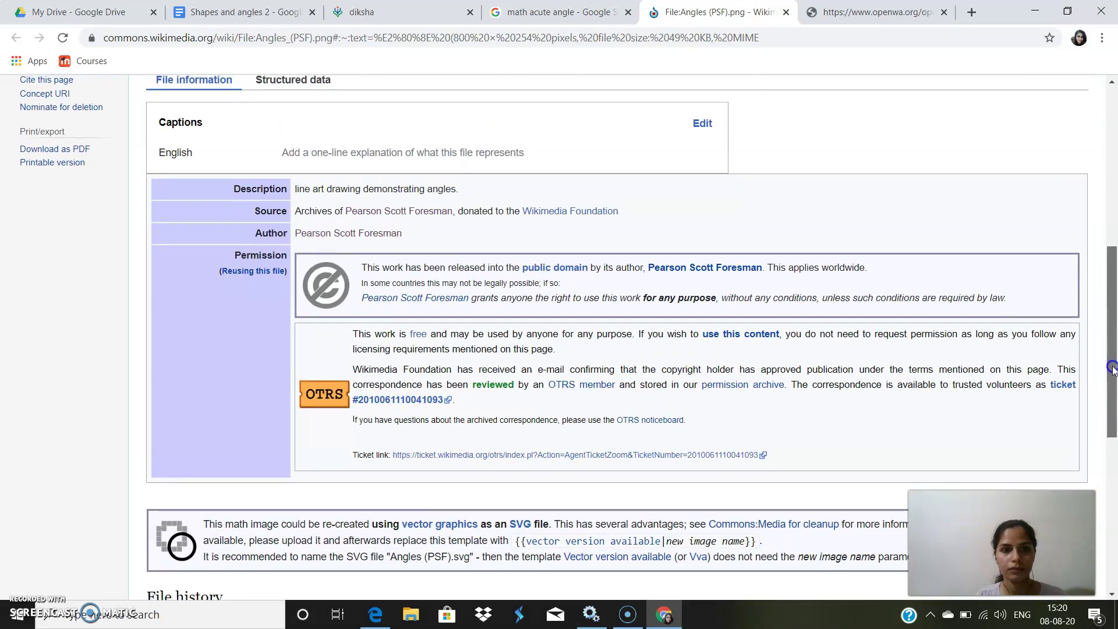
{"action": "left_click_drag", "start_coordinate": [403, 233], "coordinate": [294, 233]}
{"action": "key", "text": "ctrl+c"}
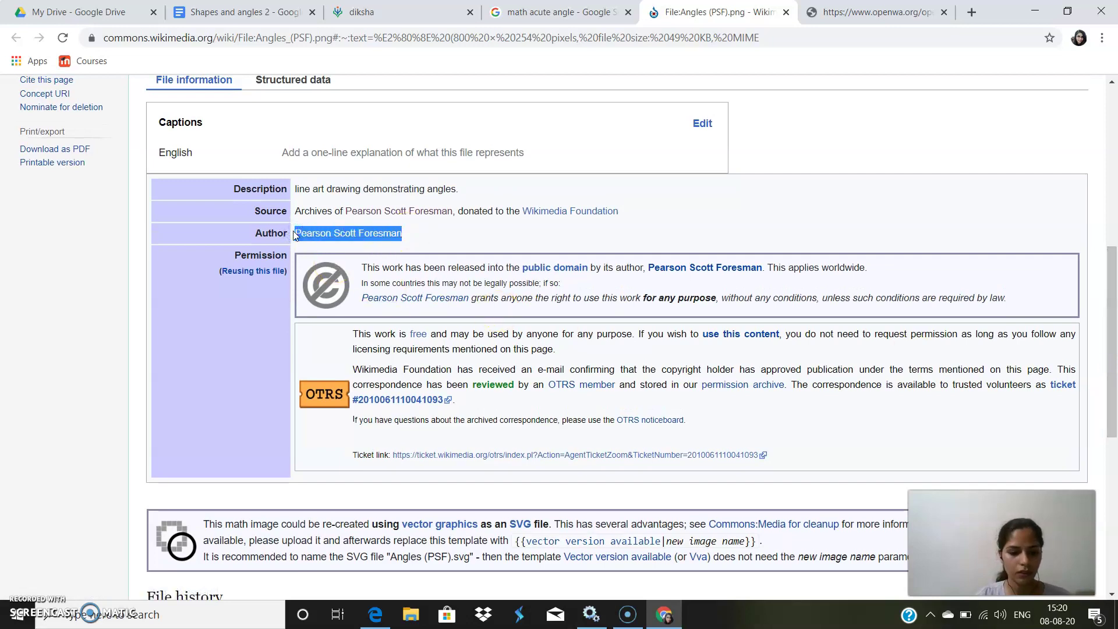
{"action": "left_click", "coordinate": [253, 19]}
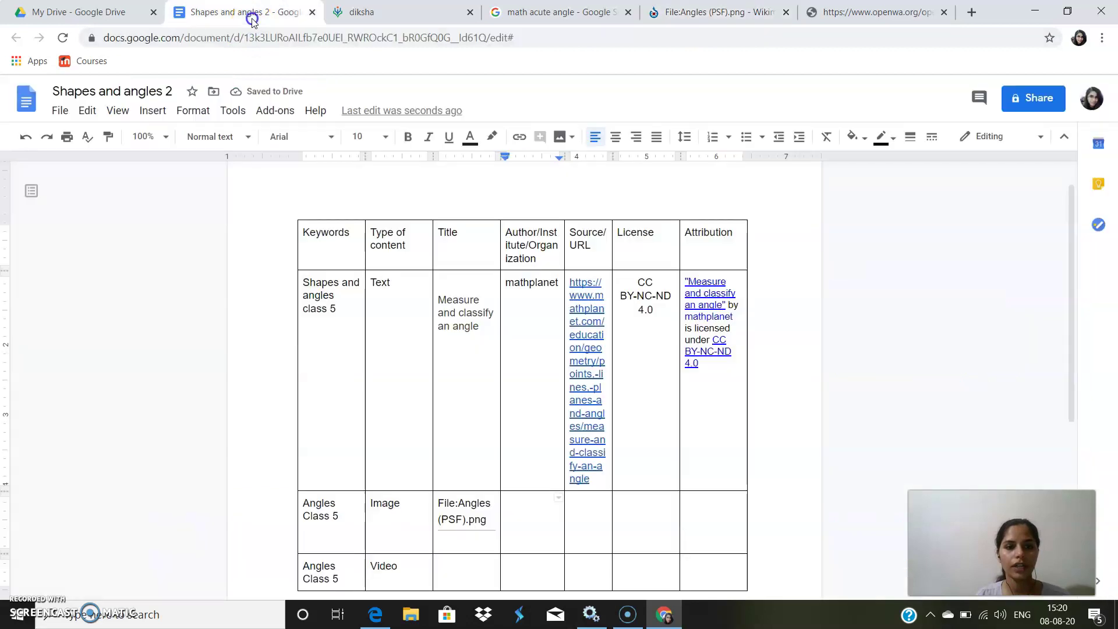
{"action": "left_click", "coordinate": [530, 490]}
{"action": "key", "text": "ctrl+v"}
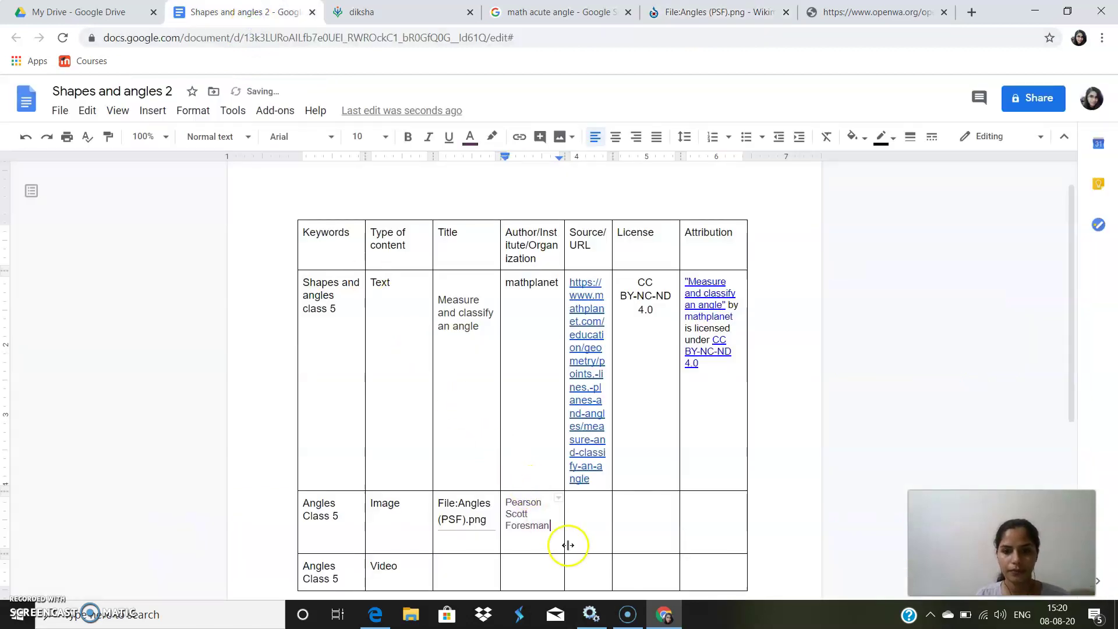
Copy the Wikimedia Commons page address into the Image row's Source/URL cell.
{"action": "left_click", "coordinate": [721, 12]}
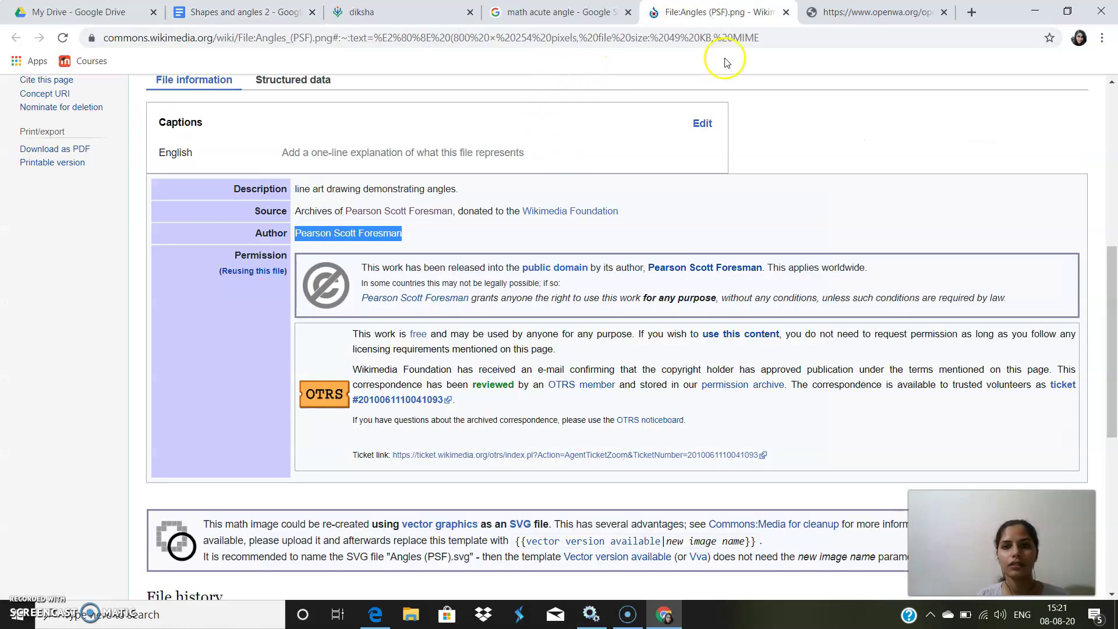
{"action": "left_click_drag", "start_coordinate": [767, 39], "coordinate": [97, 24]}
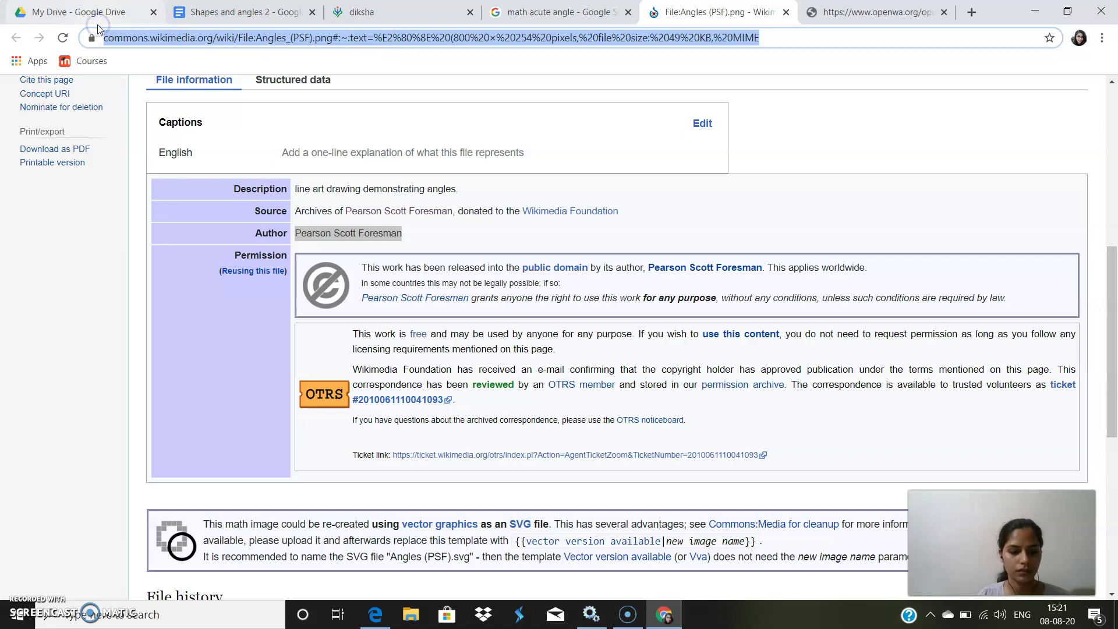
{"action": "left_click", "coordinate": [224, 13]}
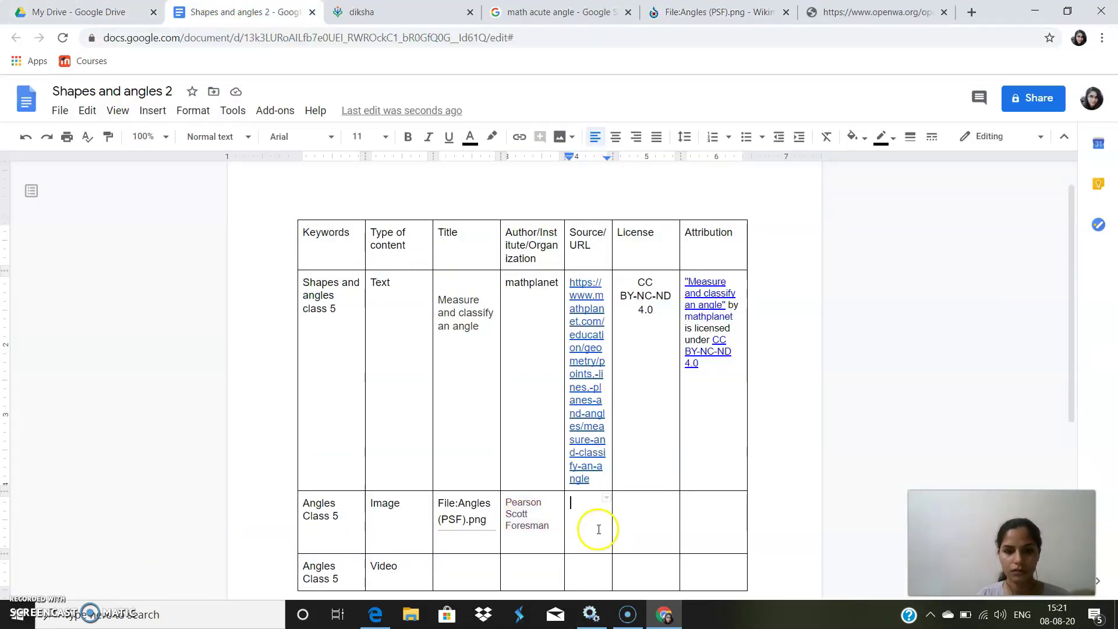
{"action": "type", "text": "https://commons.wikimedia.org/wiki/File:Angles_(PSF).png#:~:text=%E2%80%8E%20(800%20%C3%97%20254%20pixels,%20file%20size:%2049%20KB,%20MIME"}
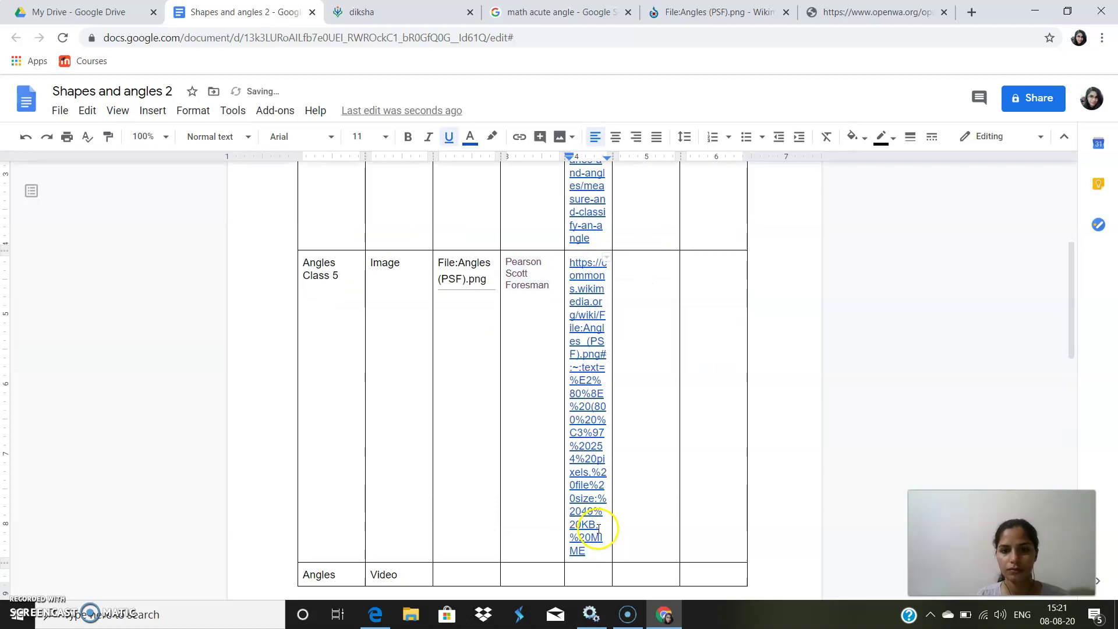
Open the Attribution-ShareAlike License linked at the end of the Wikimedia Commons page in a new tab and view it.
{"action": "left_click", "coordinate": [652, 401]}
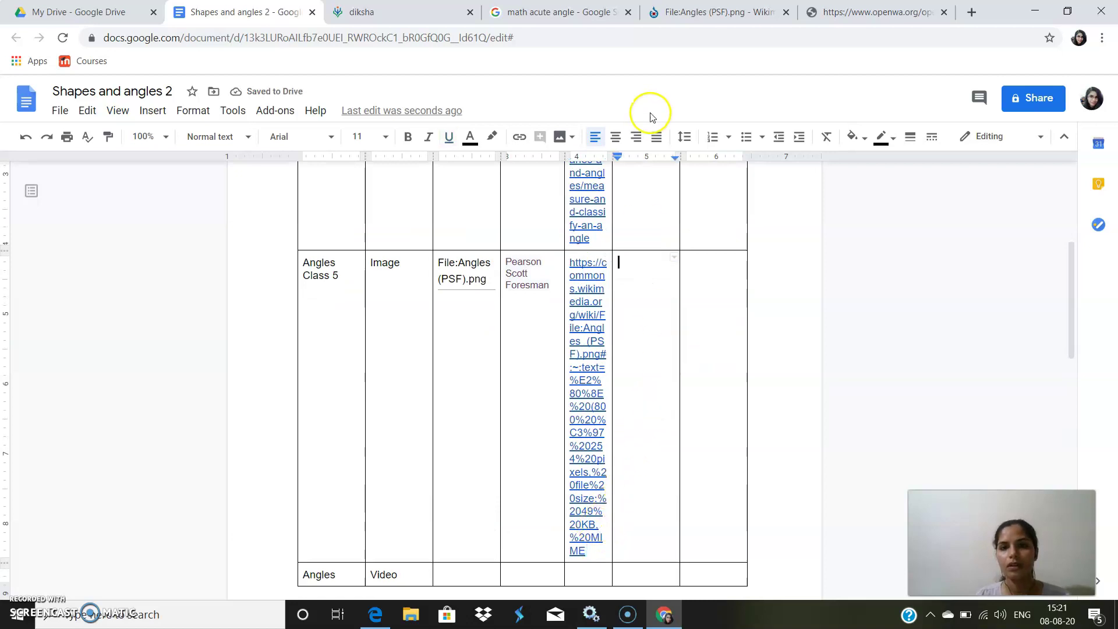
{"action": "left_click", "coordinate": [688, 12]}
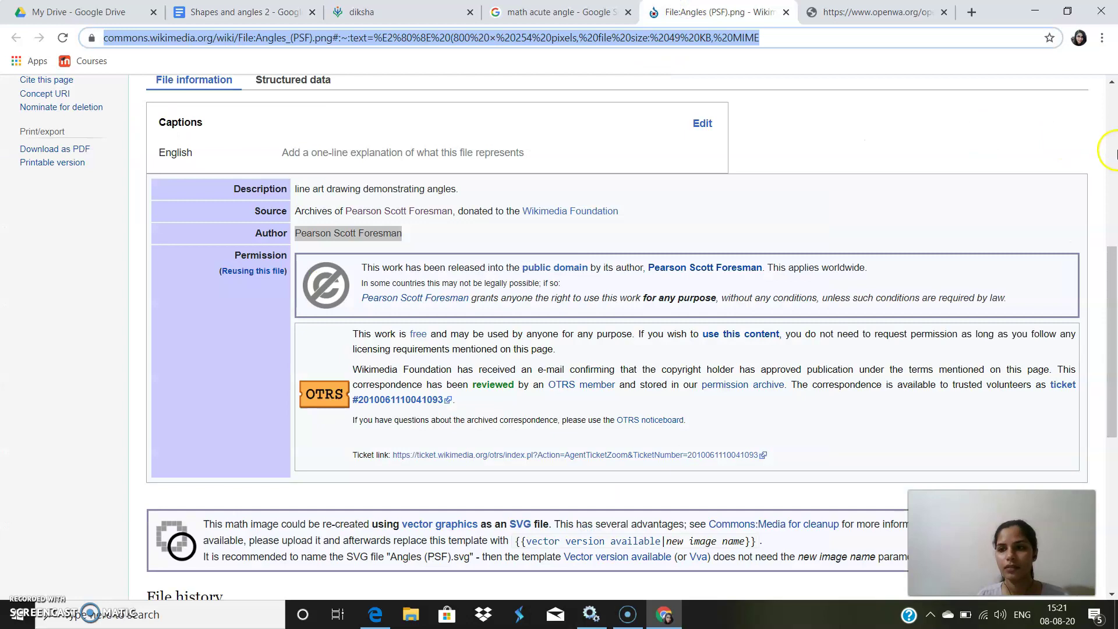
{"action": "left_click_drag", "start_coordinate": [1106, 266], "coordinate": [1114, 446]}
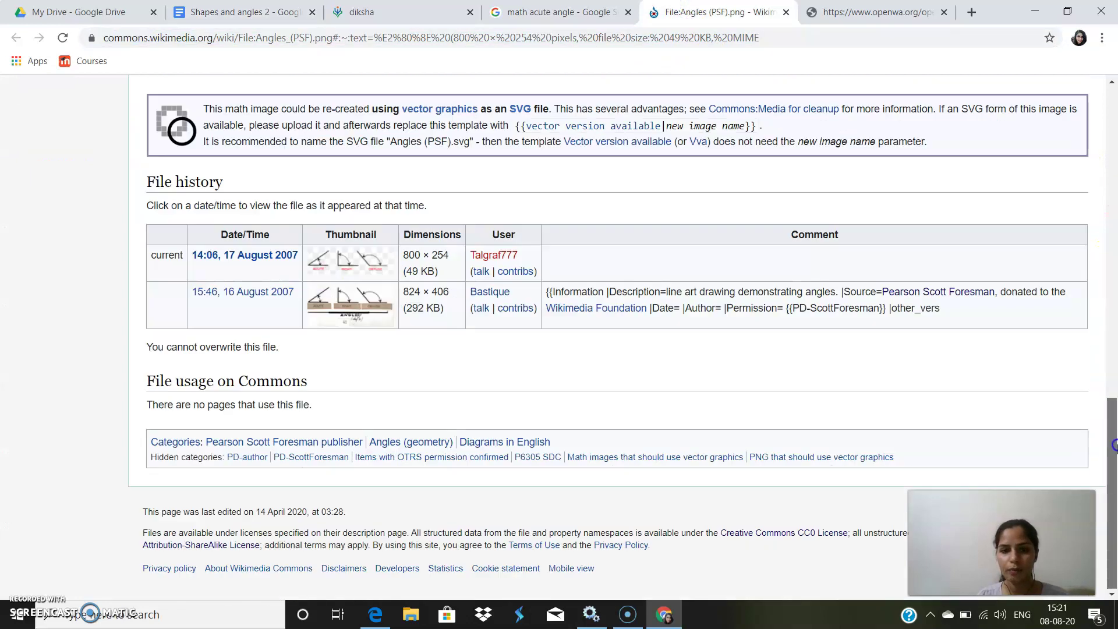
{"action": "right_click", "coordinate": [202, 550]}
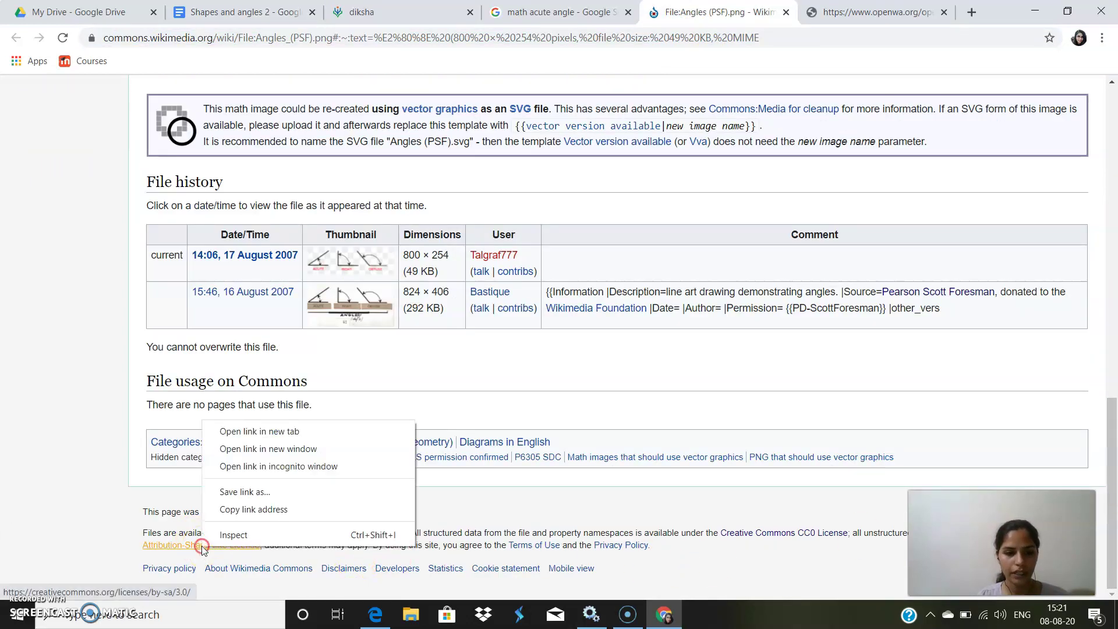
{"action": "left_click", "coordinate": [255, 435]}
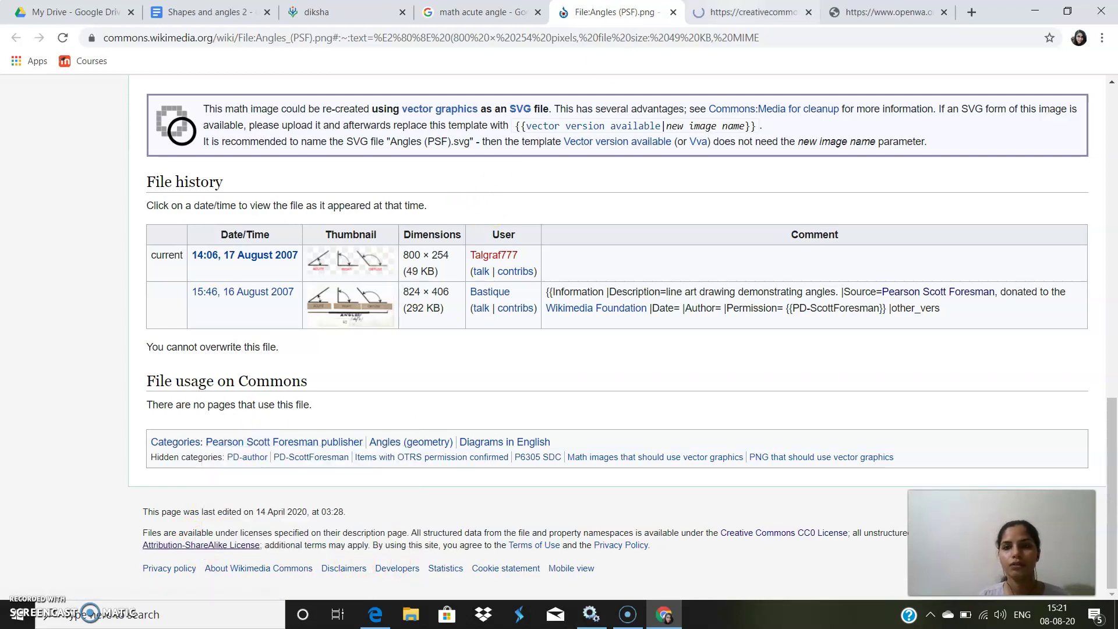
{"action": "left_click", "coordinate": [736, 12]}
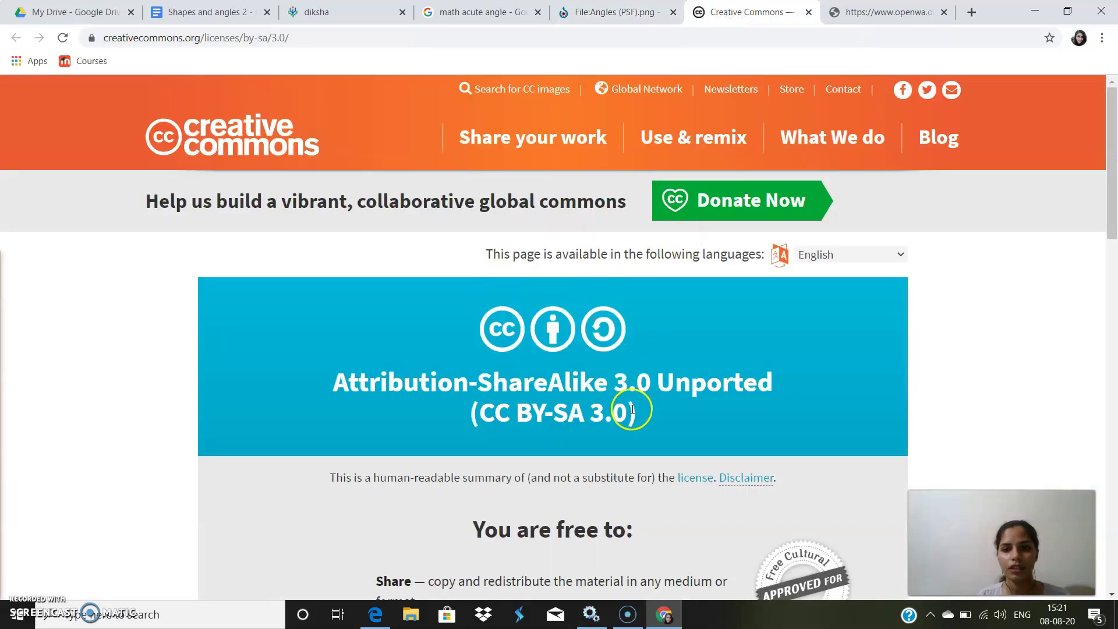
Copy "CC BY-SA 3.0" from the Creative Commons license heading into the Image row's License cell.
{"action": "left_click_drag", "start_coordinate": [626, 414], "coordinate": [483, 414]}
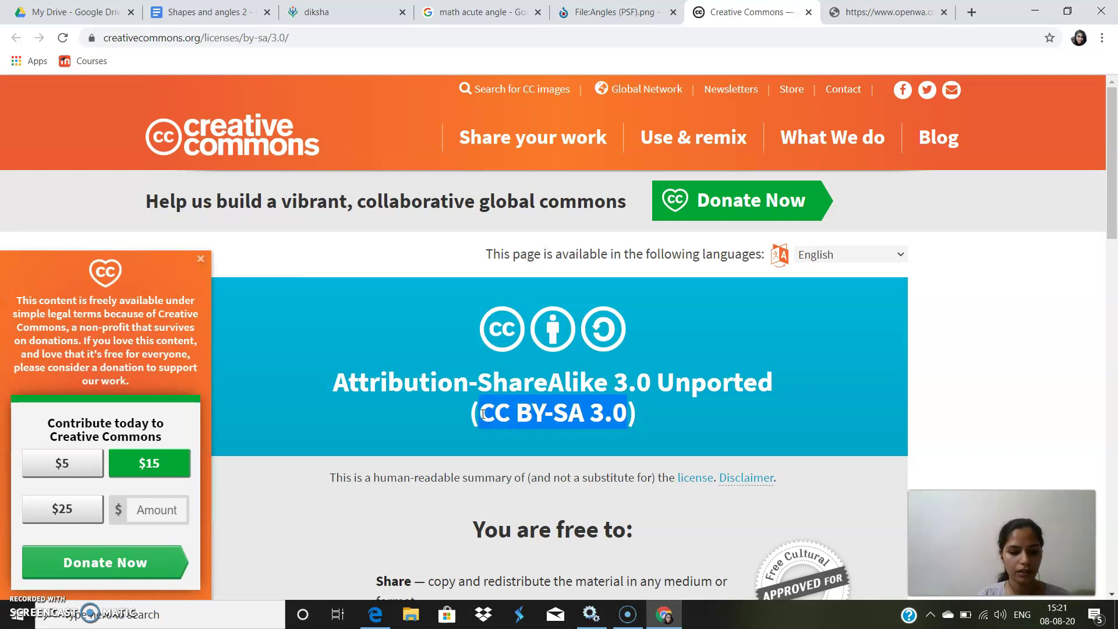
{"action": "left_click", "coordinate": [218, 9]}
{"action": "left_click", "coordinate": [655, 282]}
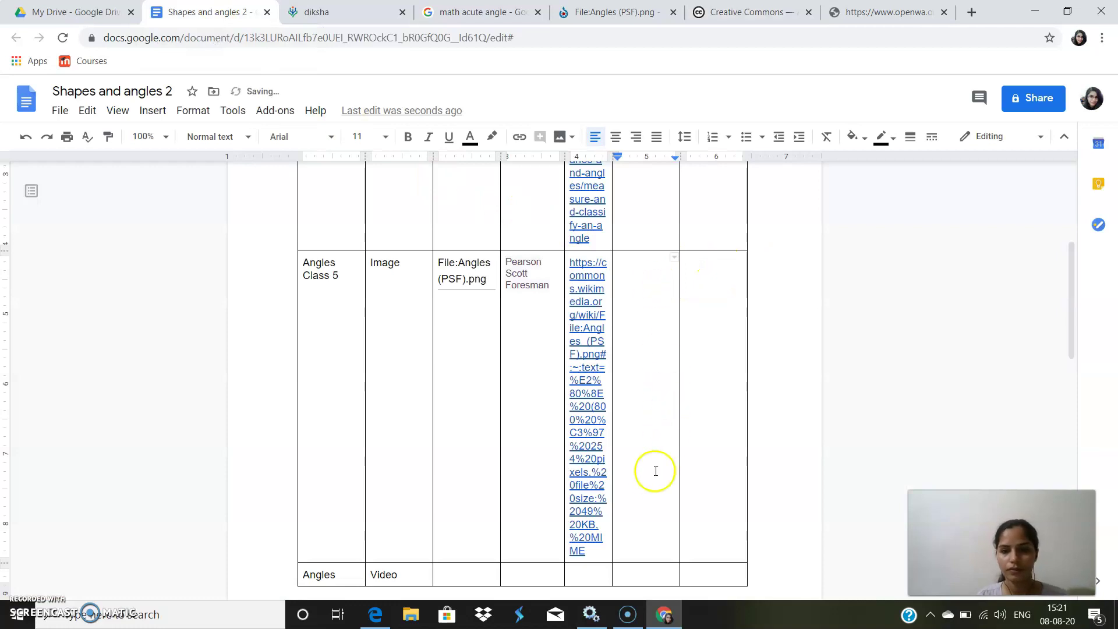
Format the pasted license text in the Image row as black, size 11 and not bold.
{"action": "left_click_drag", "start_coordinate": [667, 465], "coordinate": [615, 260]}
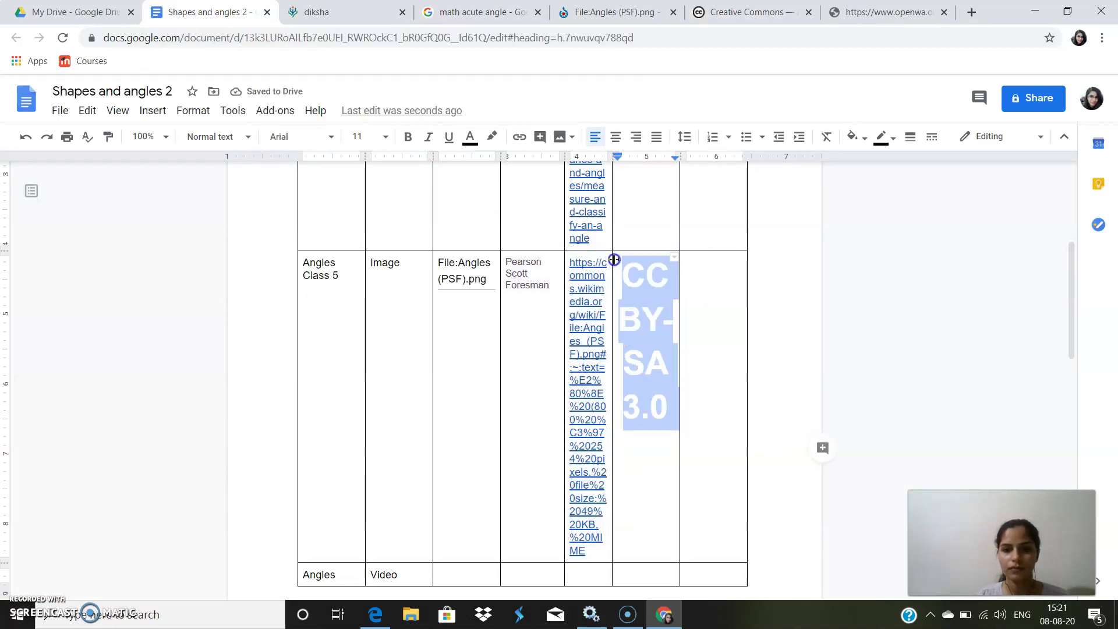
{"action": "left_click", "coordinate": [470, 137]}
{"action": "left_click", "coordinate": [476, 164]}
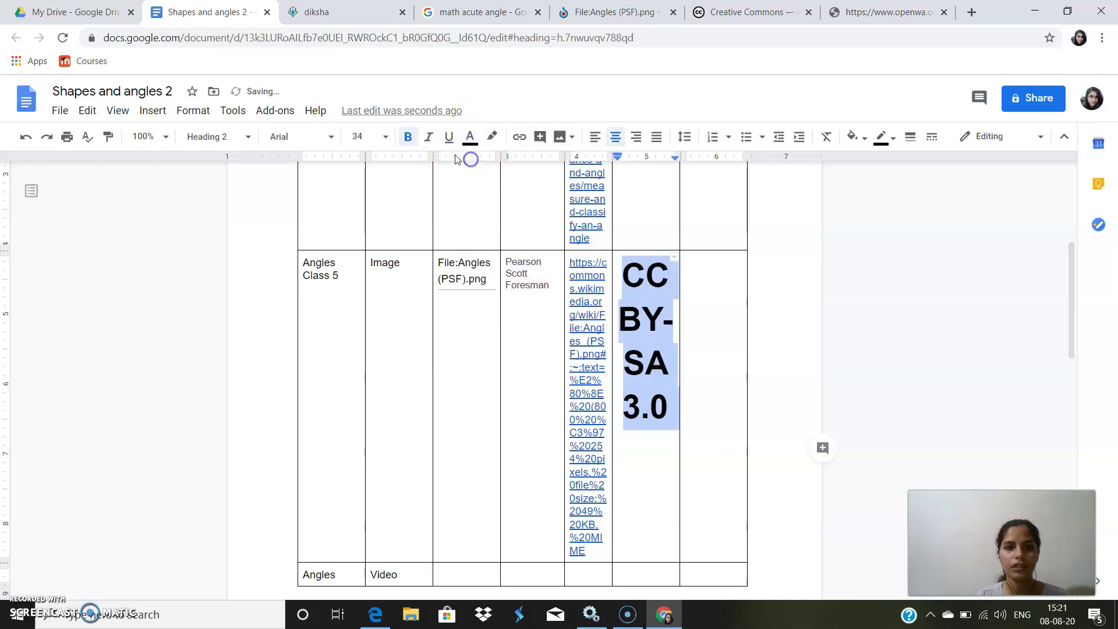
{"action": "left_click", "coordinate": [386, 137]}
{"action": "left_click", "coordinate": [364, 233]}
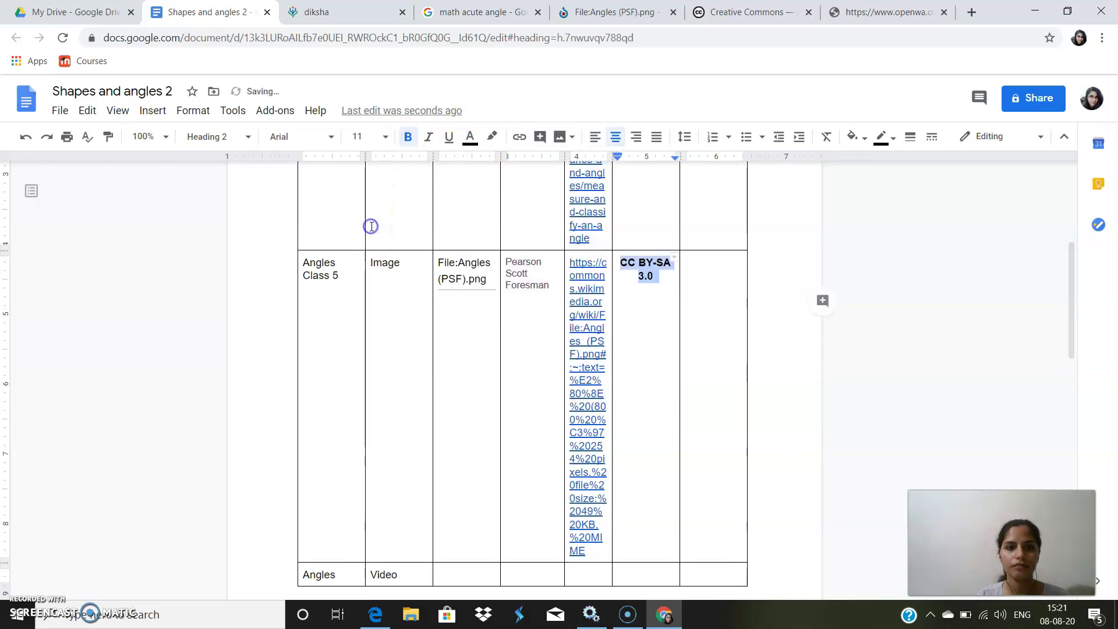
{"action": "left_click", "coordinate": [412, 138]}
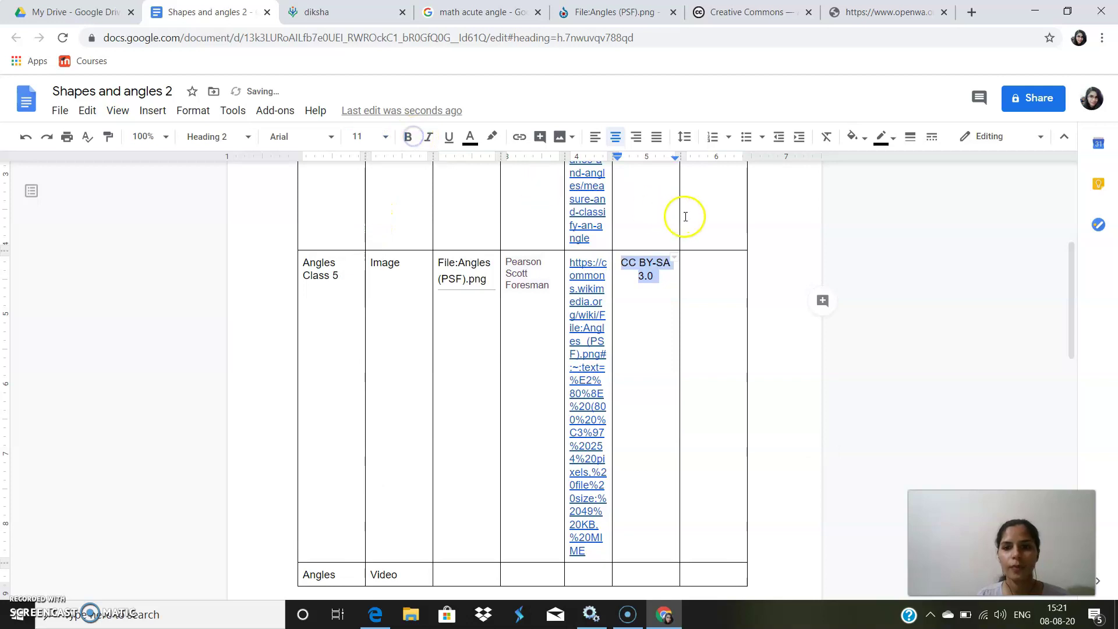
Copy the title "File:Angles (PSF).png" from the Image row into the Open Attribution Builder's Title field.
{"action": "left_click", "coordinate": [704, 280]}
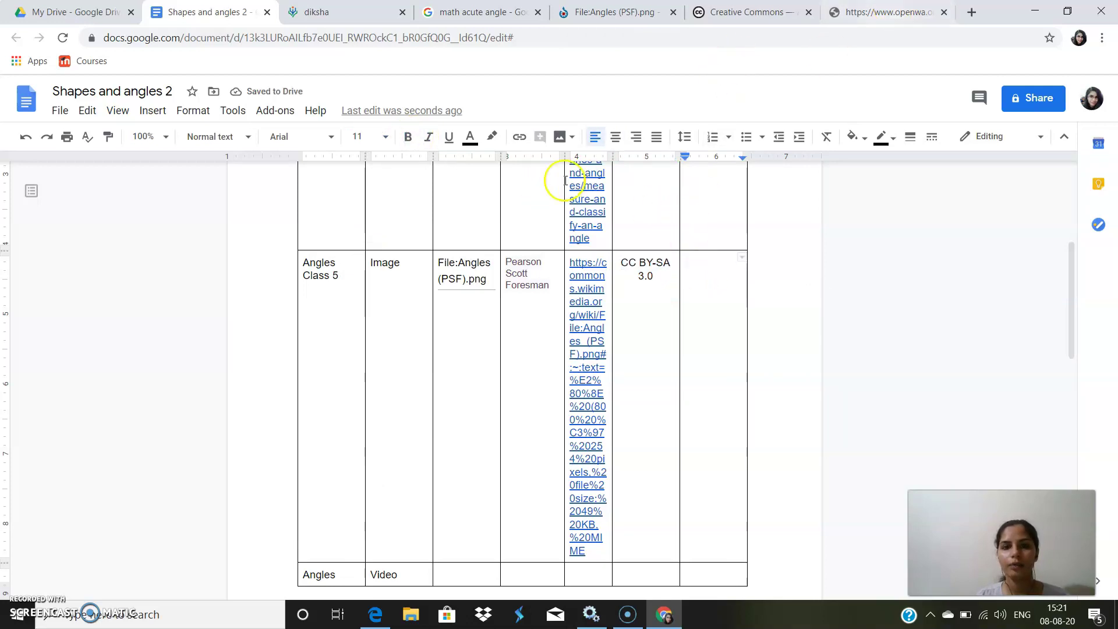
{"action": "left_click_drag", "start_coordinate": [492, 282], "coordinate": [438, 254]}
{"action": "key", "text": "ctrl+c"}
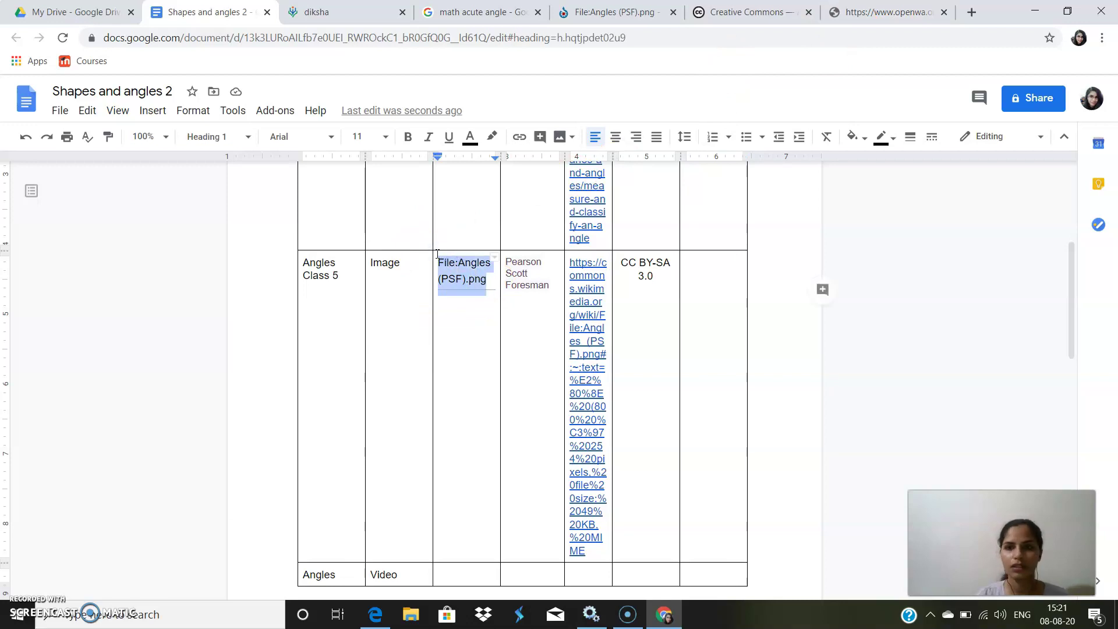
{"action": "left_click", "coordinate": [850, 10]}
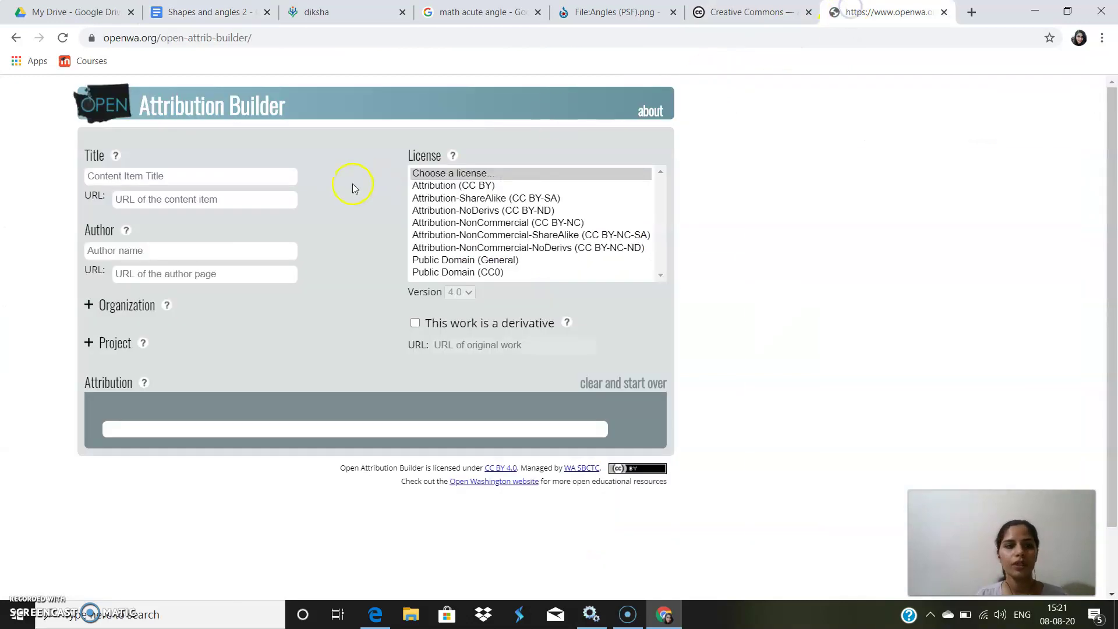
{"action": "key", "text": "ctrl+v"}
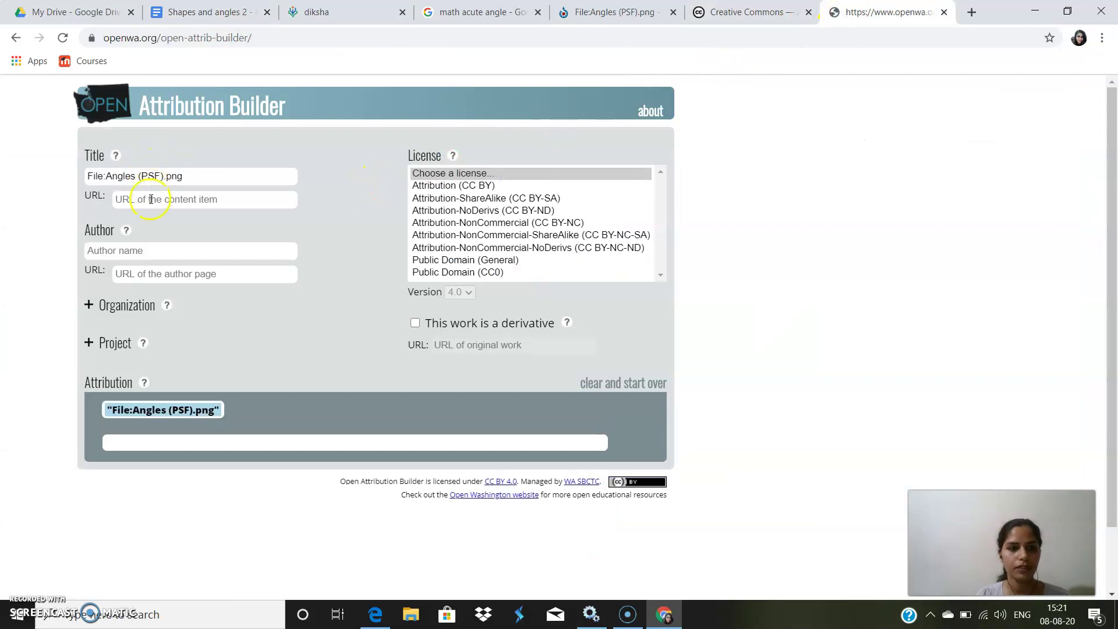
Copy the Wikimedia Commons link from the document's Image row into the Open Attribution Builder's URL field for the content item.
{"action": "left_click", "coordinate": [150, 203]}
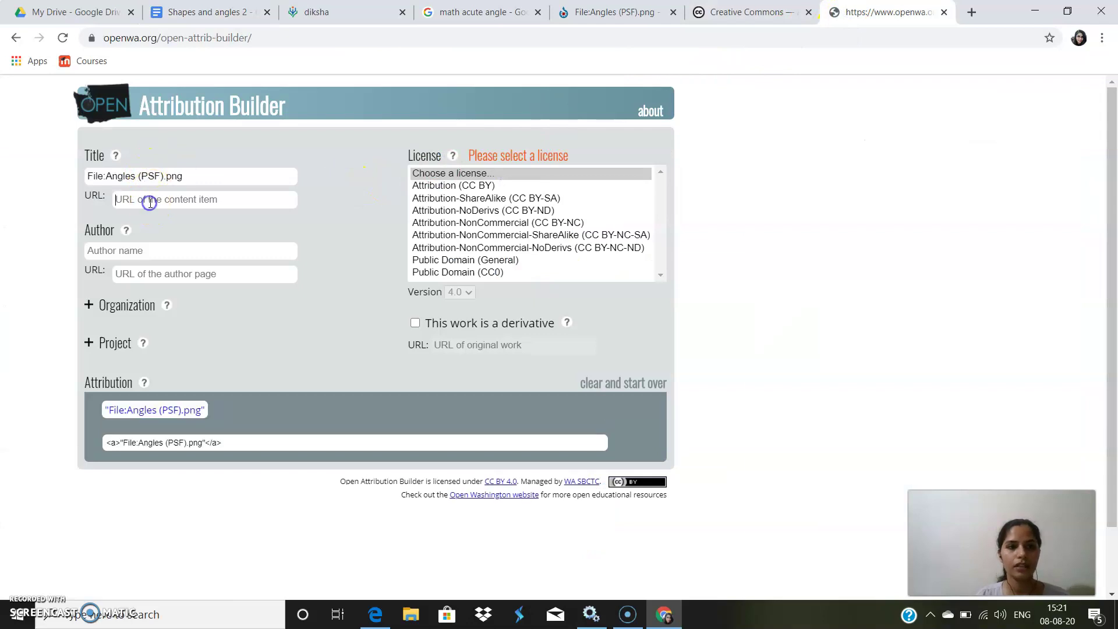
{"action": "left_click", "coordinate": [186, 18]}
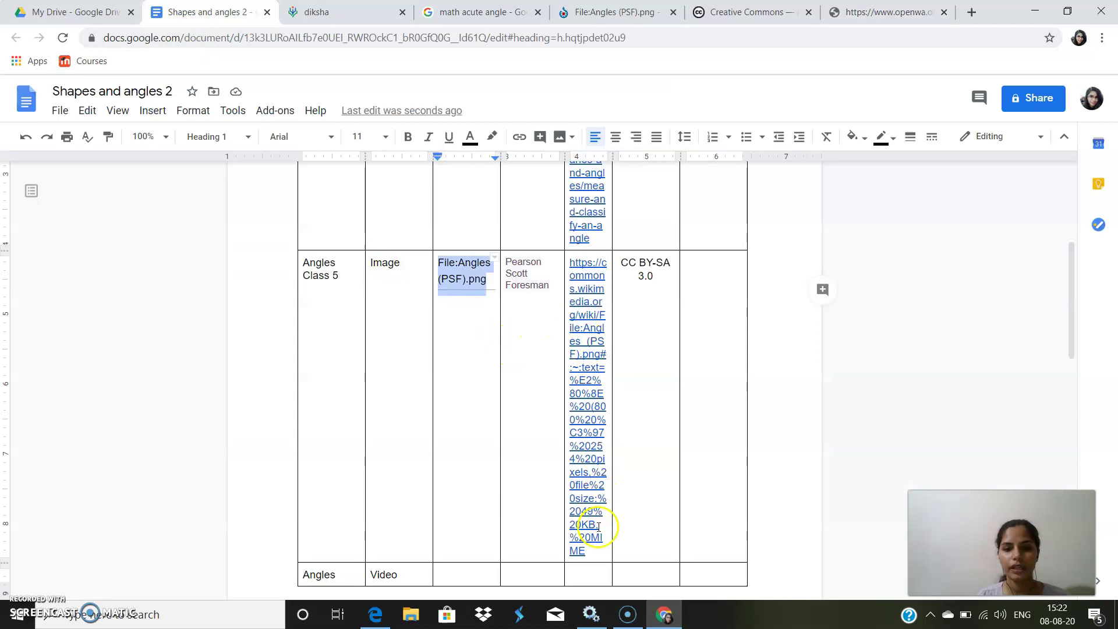
{"action": "left_click_drag", "start_coordinate": [594, 552], "coordinate": [569, 262]}
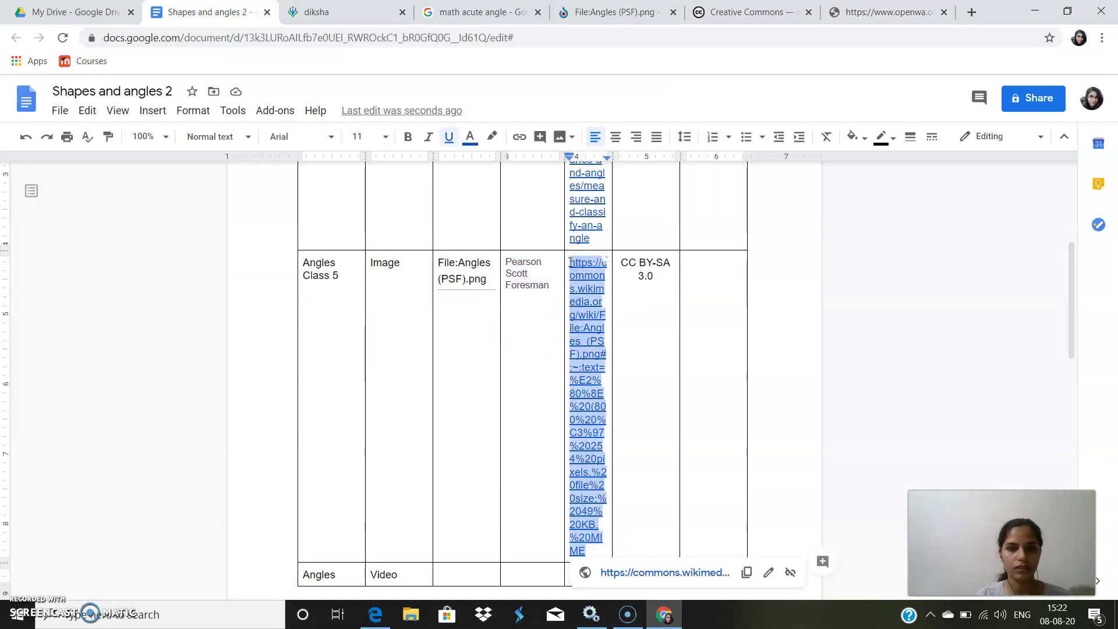
{"action": "left_click", "coordinate": [846, 7]}
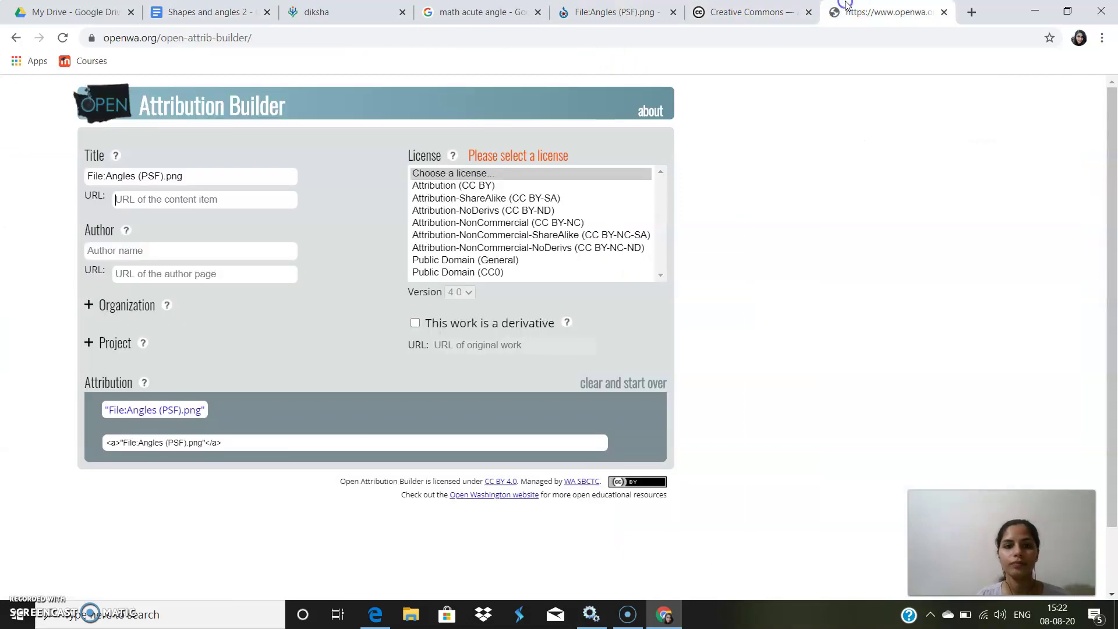
{"action": "key", "text": "ctrl+v"}
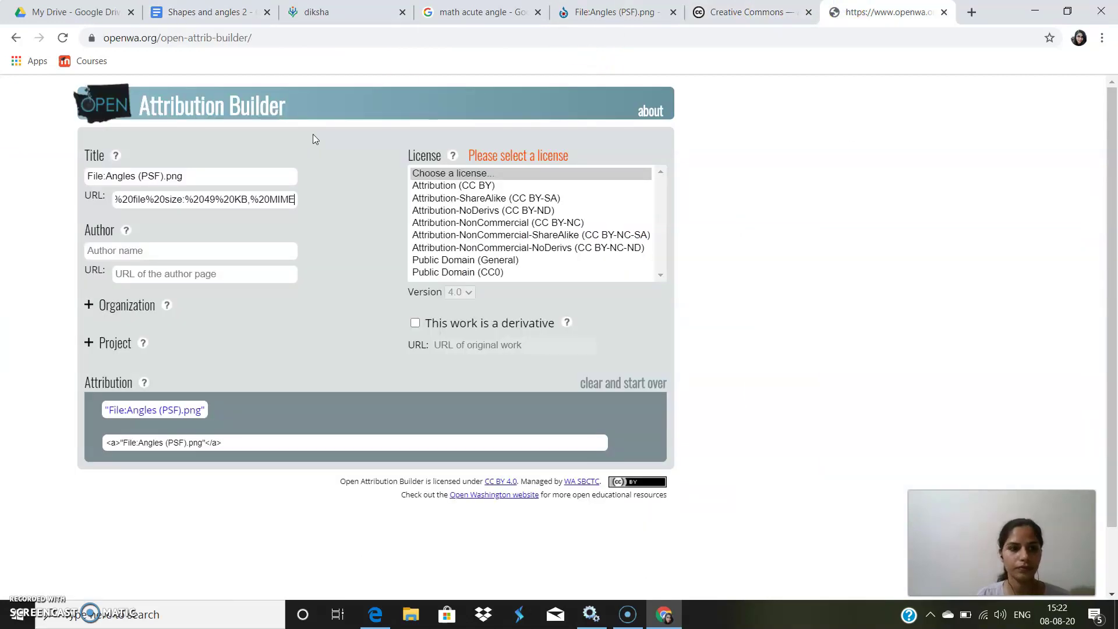
Copy the author "Pearson Scott Foresman" from the document's Image row into the Attribution Builder's Author name field.
{"action": "left_click", "coordinate": [241, 248]}
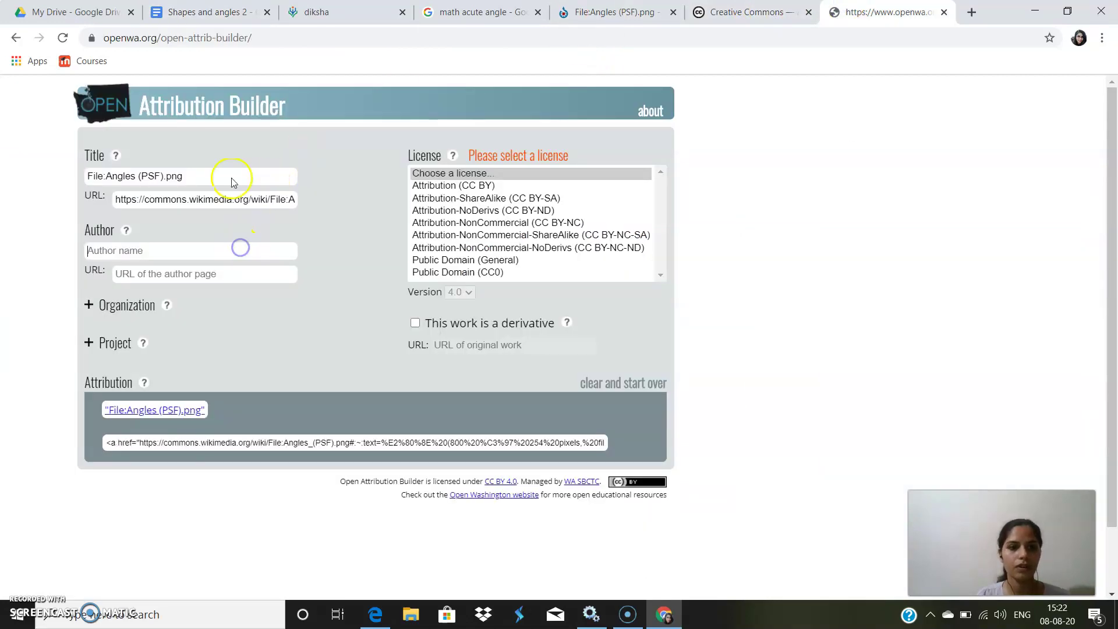
{"action": "left_click", "coordinate": [225, 12]}
{"action": "left_click_drag", "start_coordinate": [551, 289], "coordinate": [505, 262]}
{"action": "key", "text": "ctrl+c"}
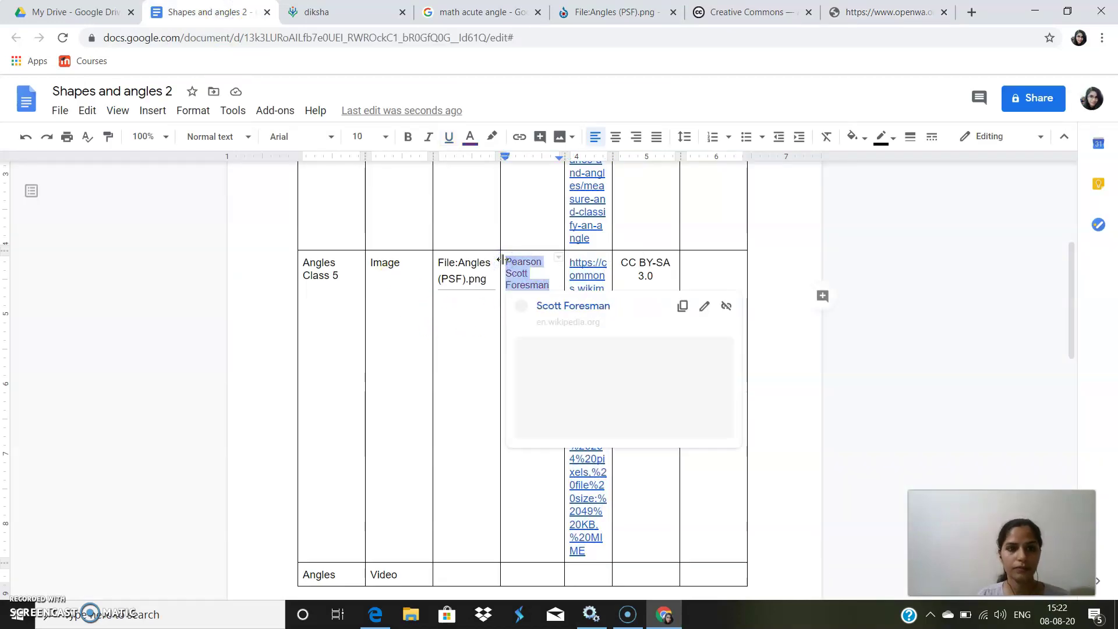
{"action": "left_click", "coordinate": [923, 16]}
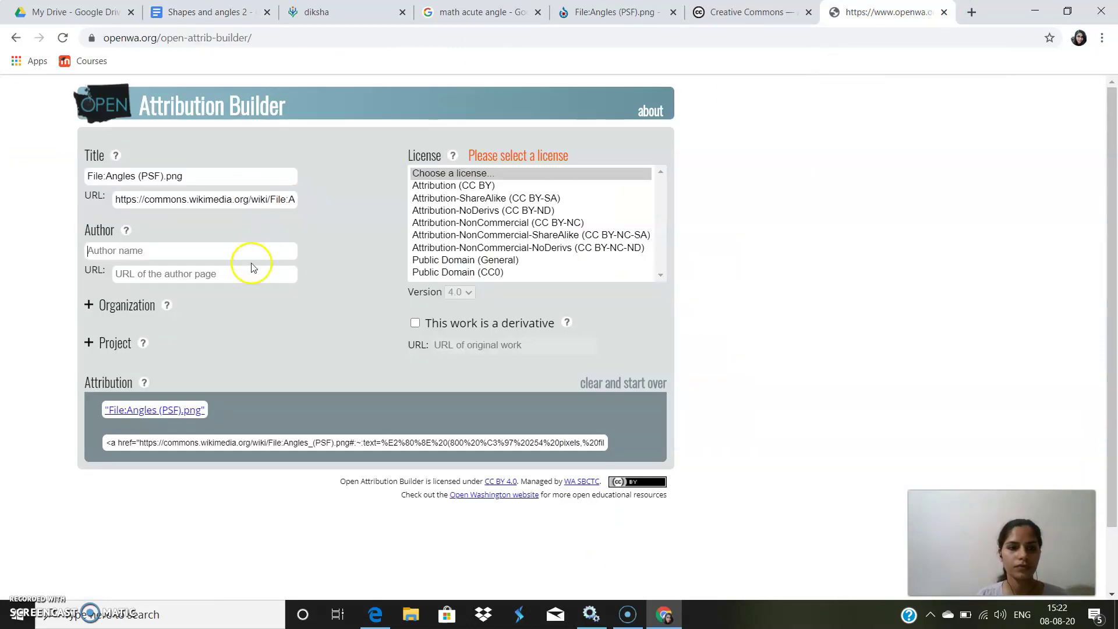
{"action": "key", "text": "ctrl+v"}
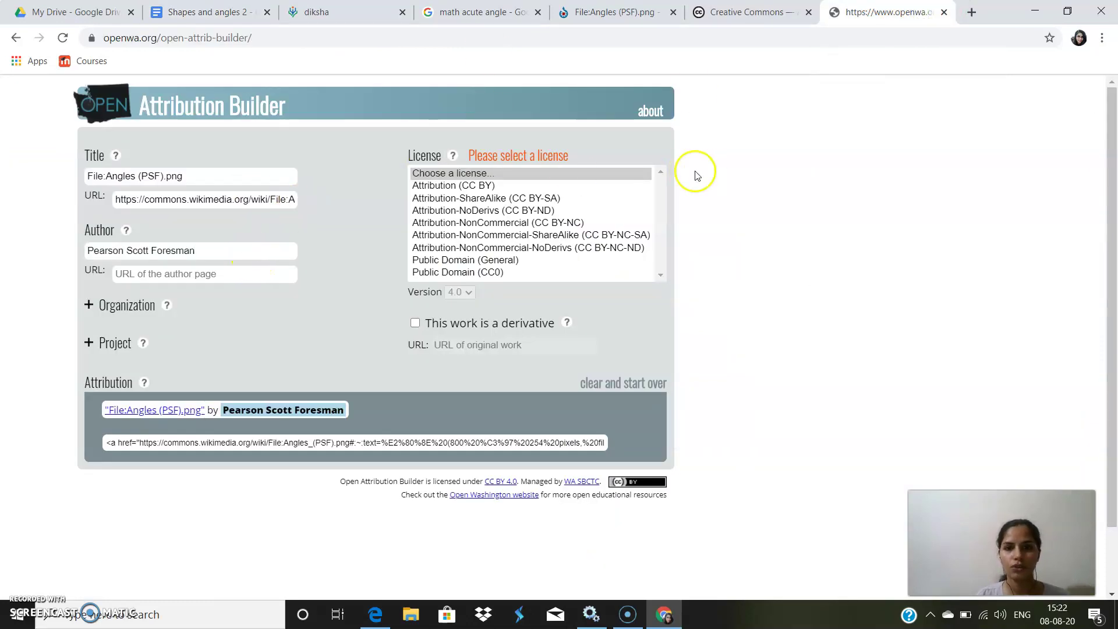
Set the license to Attribution-ShareAlike (CC BY-SA) version 3.0 and copy the generated attribution into the last cell of the document's Image row.
{"action": "left_click", "coordinate": [564, 199]}
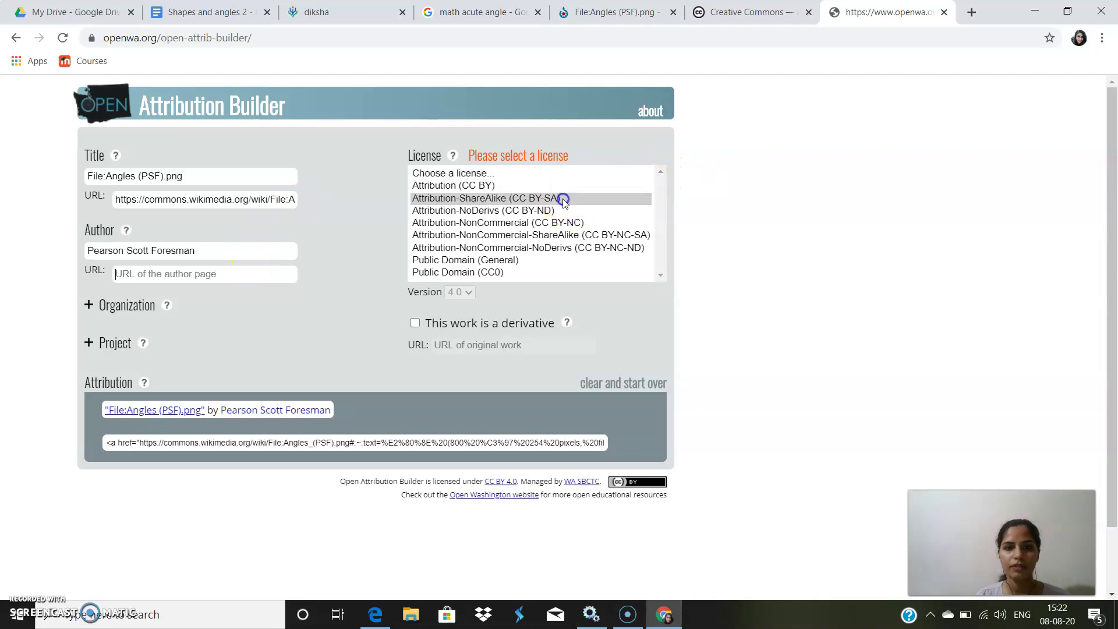
{"action": "left_click", "coordinate": [470, 293]}
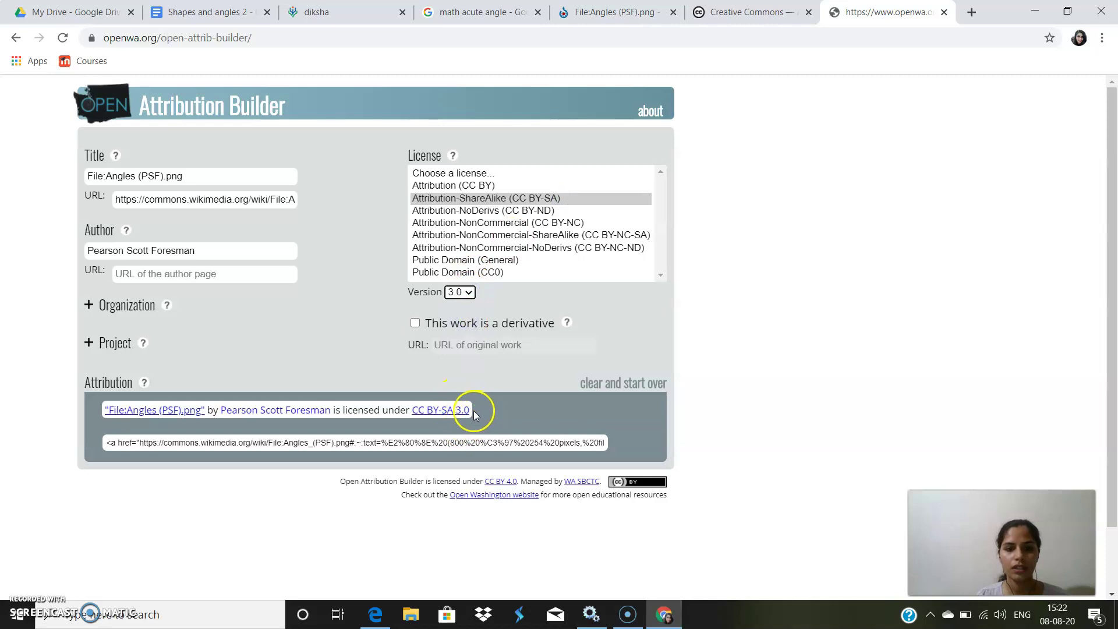
{"action": "left_click_drag", "start_coordinate": [267, 430], "coordinate": [88, 410]}
{"action": "key", "text": "ctrl+c"}
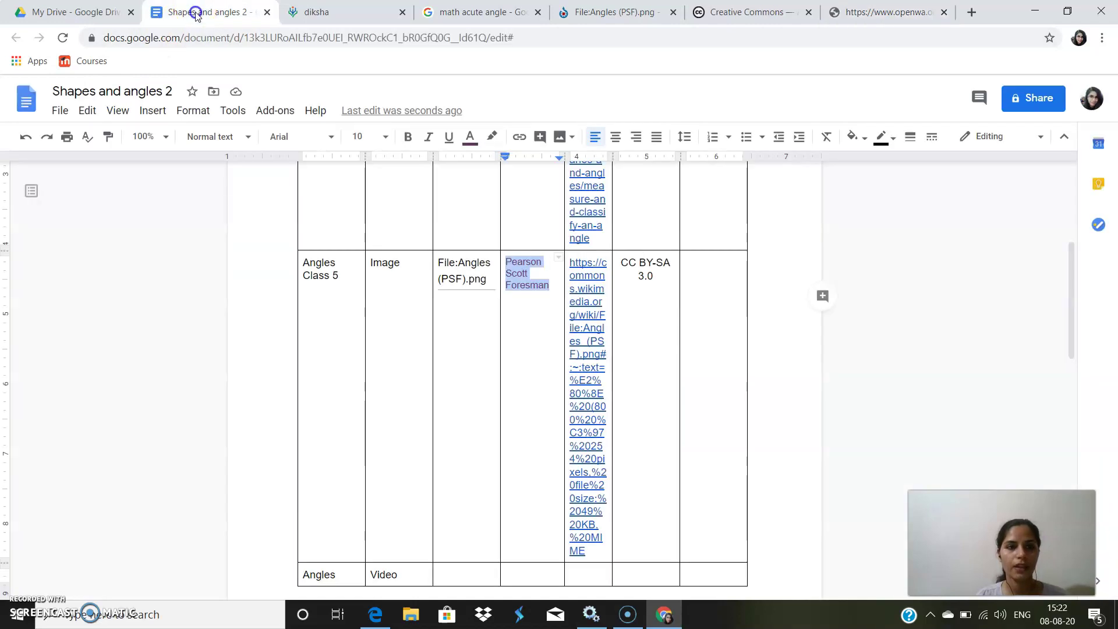
{"action": "left_click", "coordinate": [196, 12]}
{"action": "left_click", "coordinate": [722, 295]}
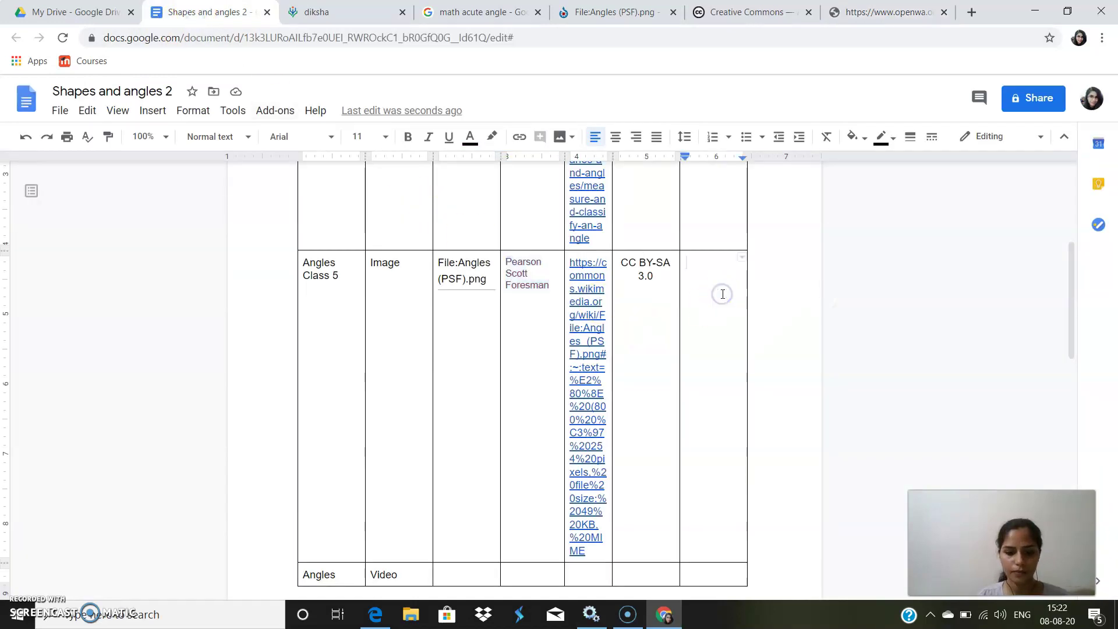
{"action": "key", "text": "ctrl+v"}
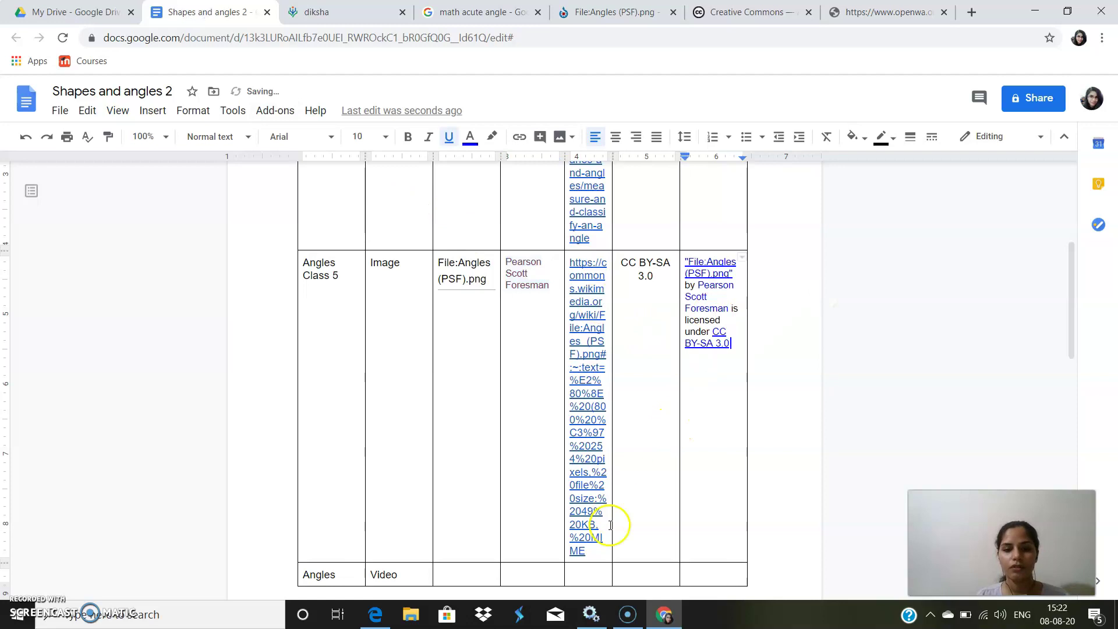
Open YouTube in a new browser tab to find a video for the table's Video row.
{"action": "left_click", "coordinate": [474, 566]}
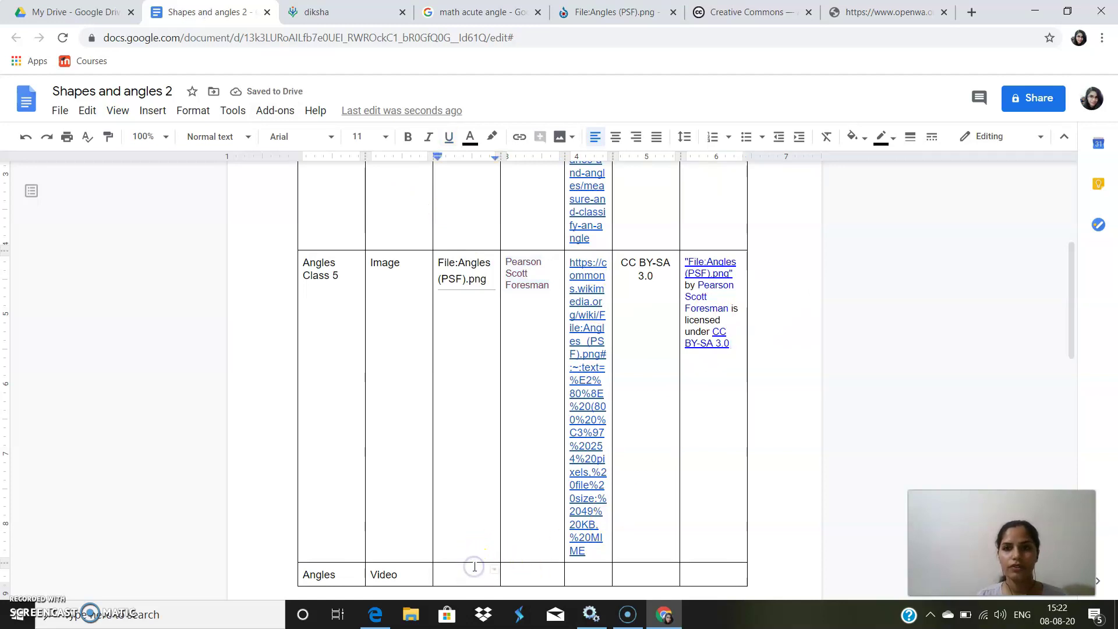
{"action": "left_click", "coordinate": [971, 12]}
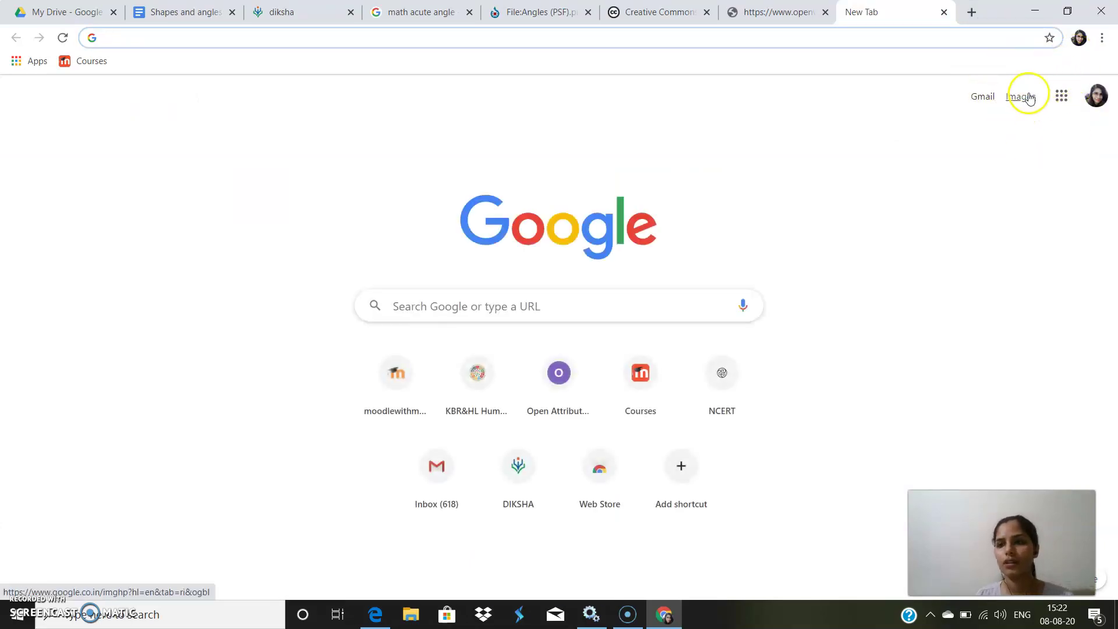
{"action": "left_click", "coordinate": [1060, 94]}
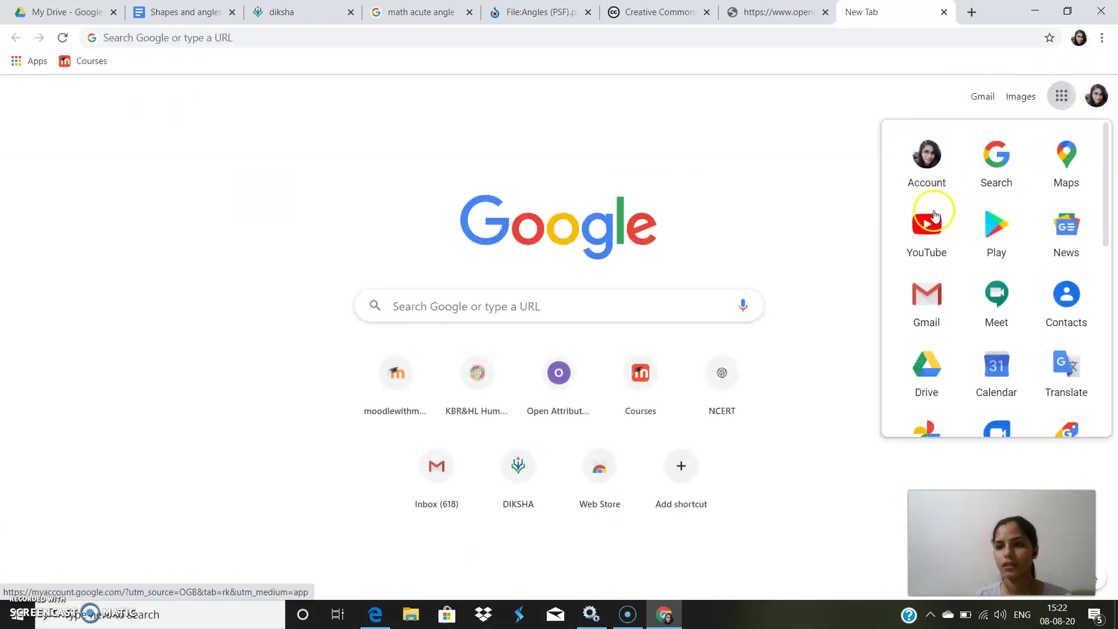
{"action": "left_click", "coordinate": [924, 231]}
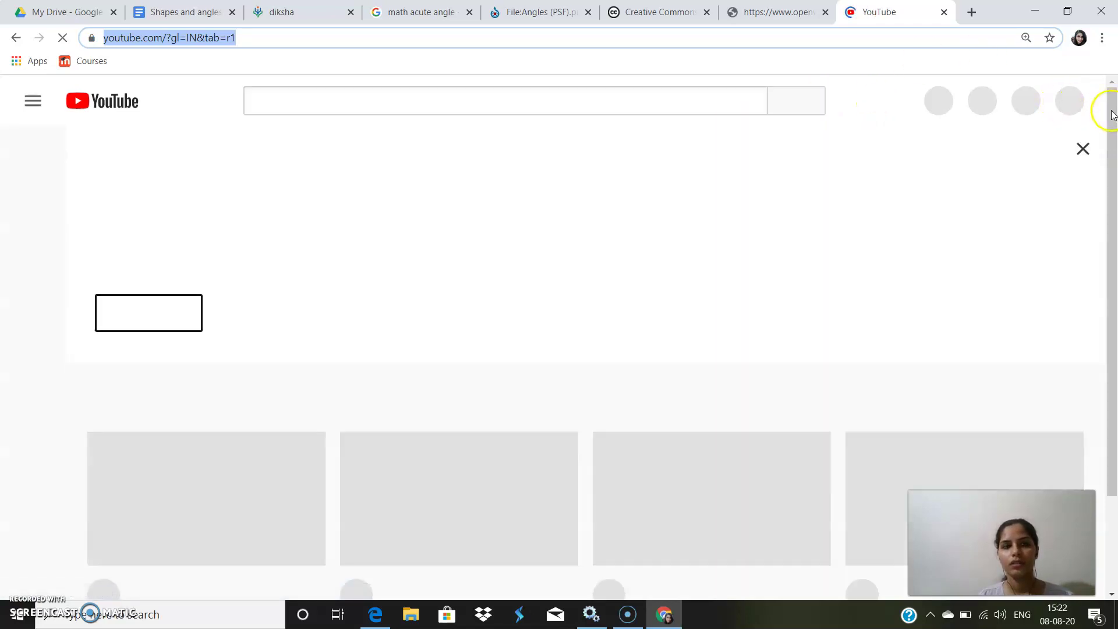
{"action": "left_click", "coordinate": [515, 97]}
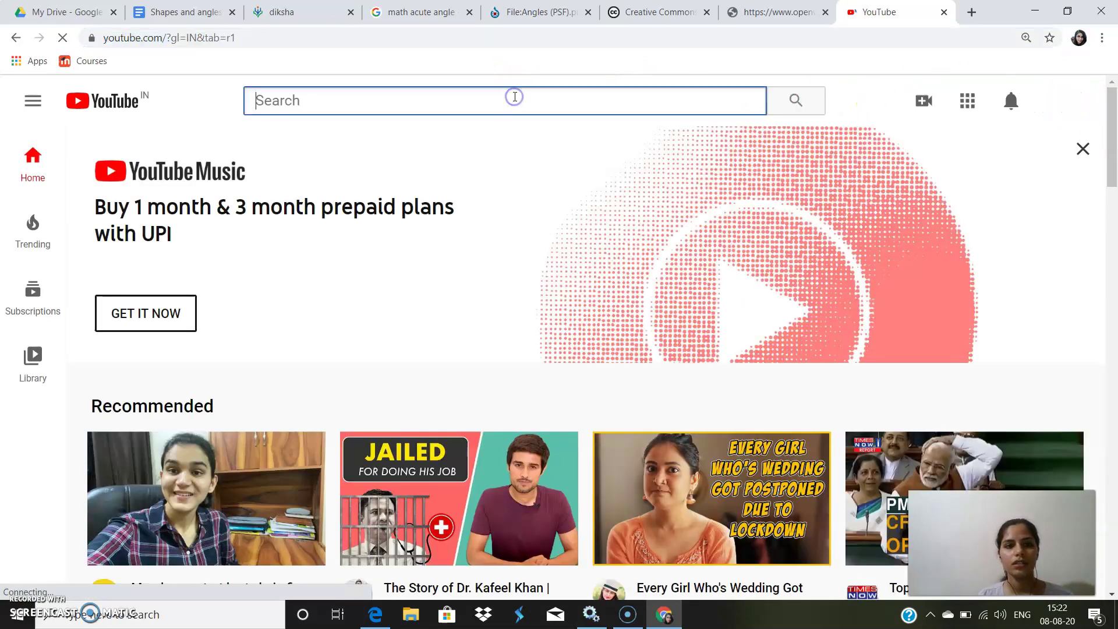
{"action": "left_click", "coordinate": [178, 12]}
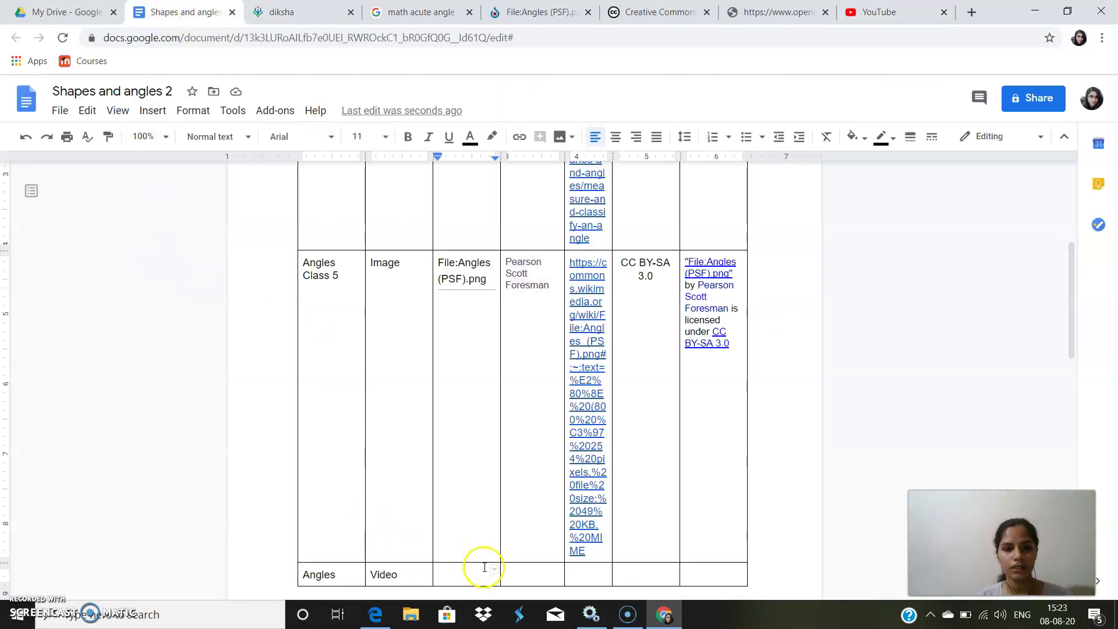
{"action": "scroll", "coordinate": [1075, 293], "scroll_direction": "down", "scroll_amount": 1}
{"action": "left_click", "coordinate": [482, 518]}
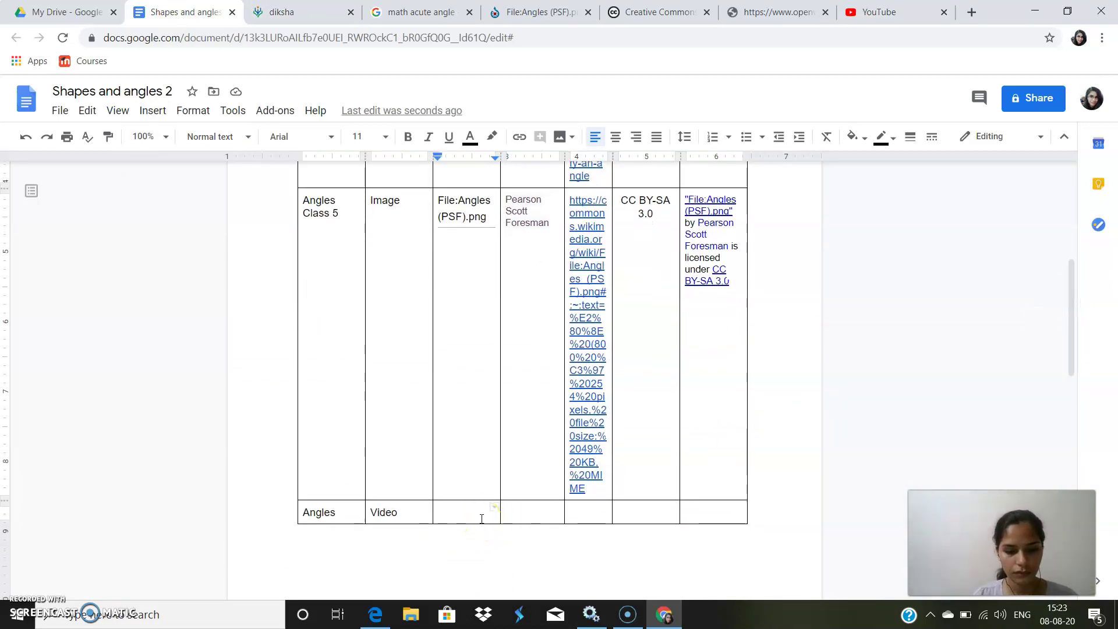
{"action": "type", "text": "es"}
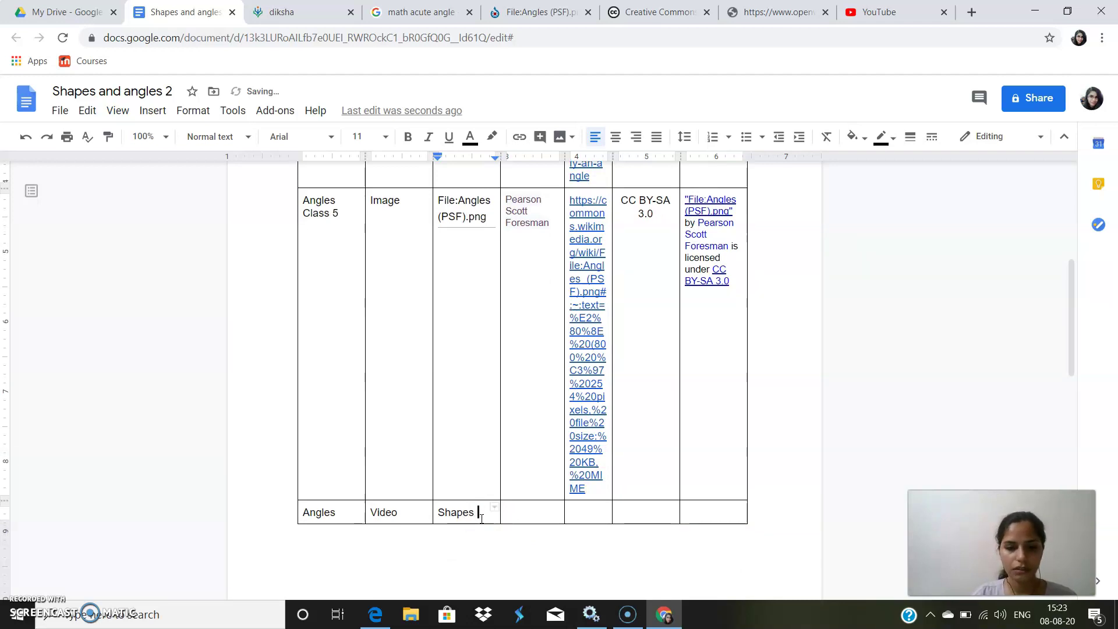
{"action": "left_click", "coordinate": [481, 519]}
{"action": "type", "text": "Angles"}
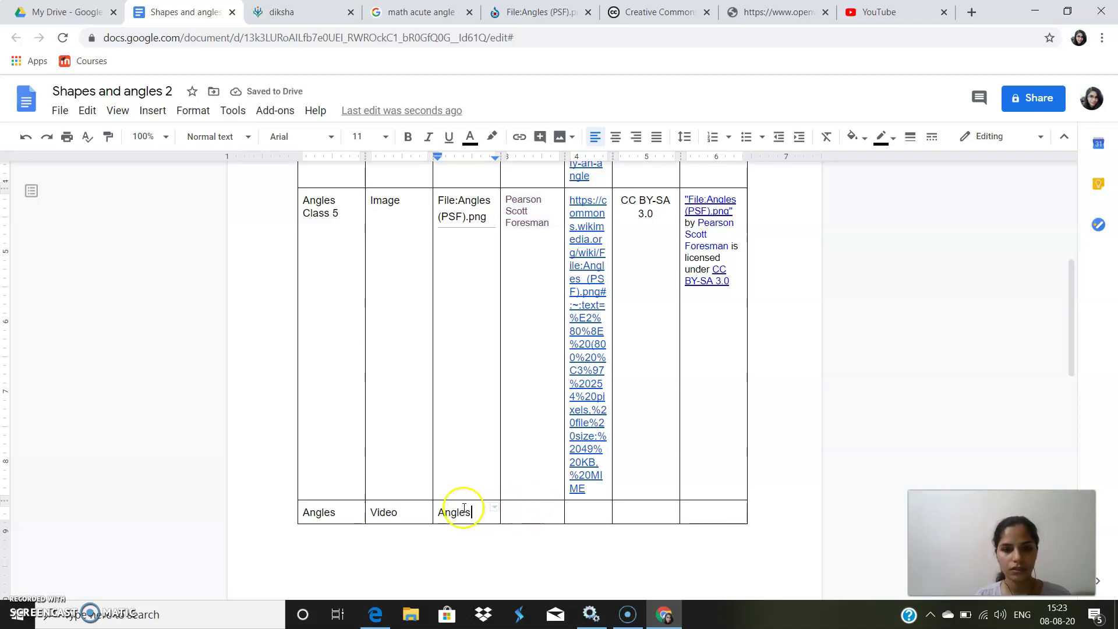
{"action": "key", "text": "BackSpace"}
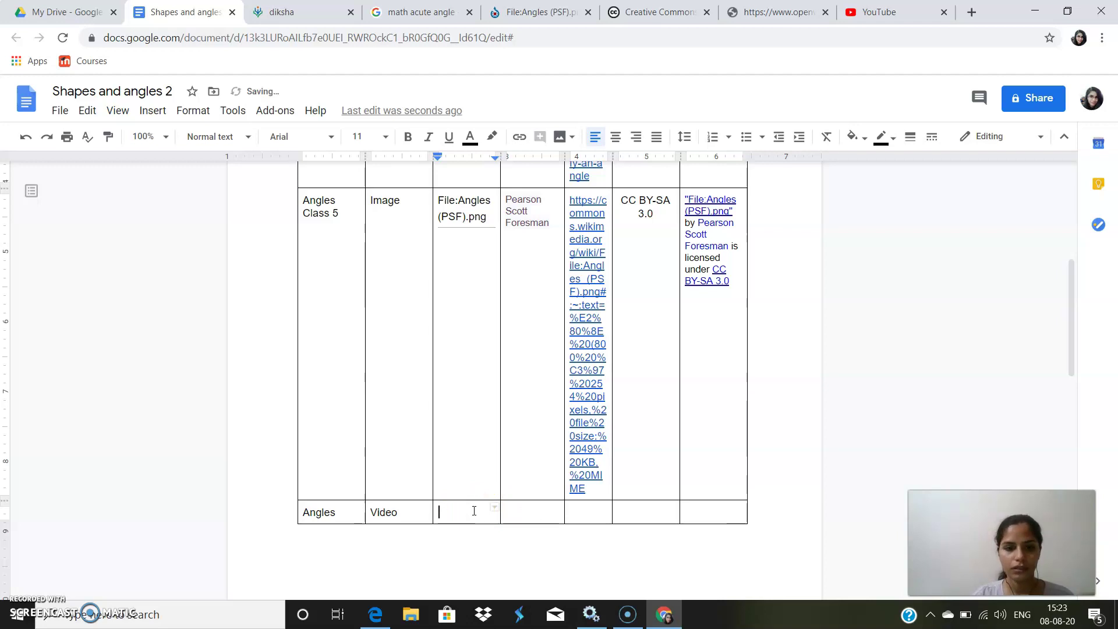
Search YouTube for "angles" and filter the results to Creative Commons videos.
{"action": "left_click", "coordinate": [898, 16]}
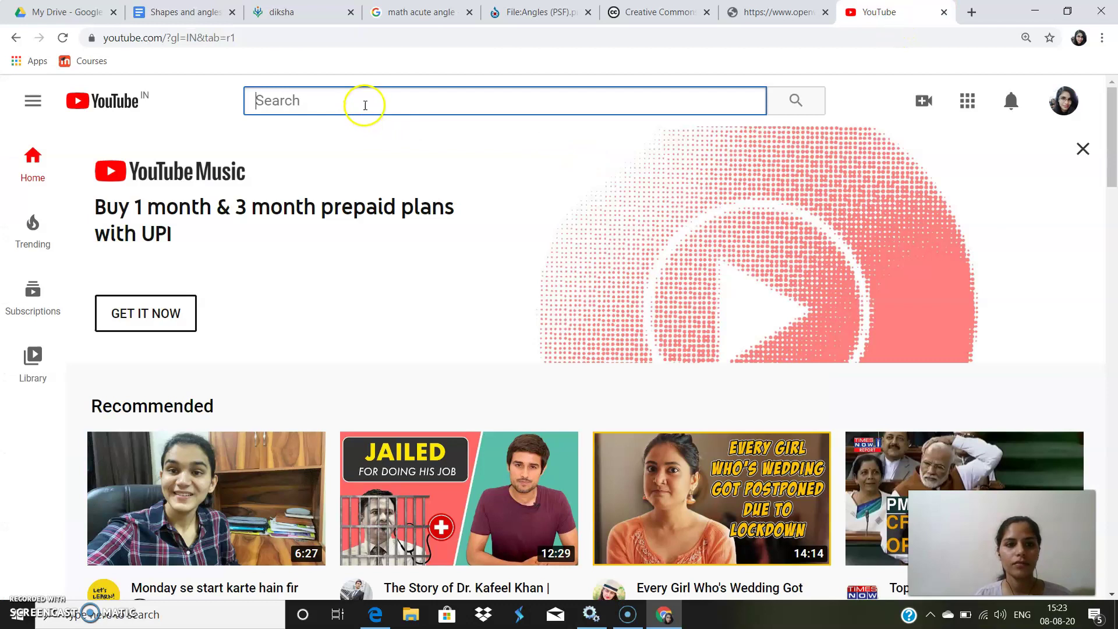
{"action": "type", "text": "Angles"}
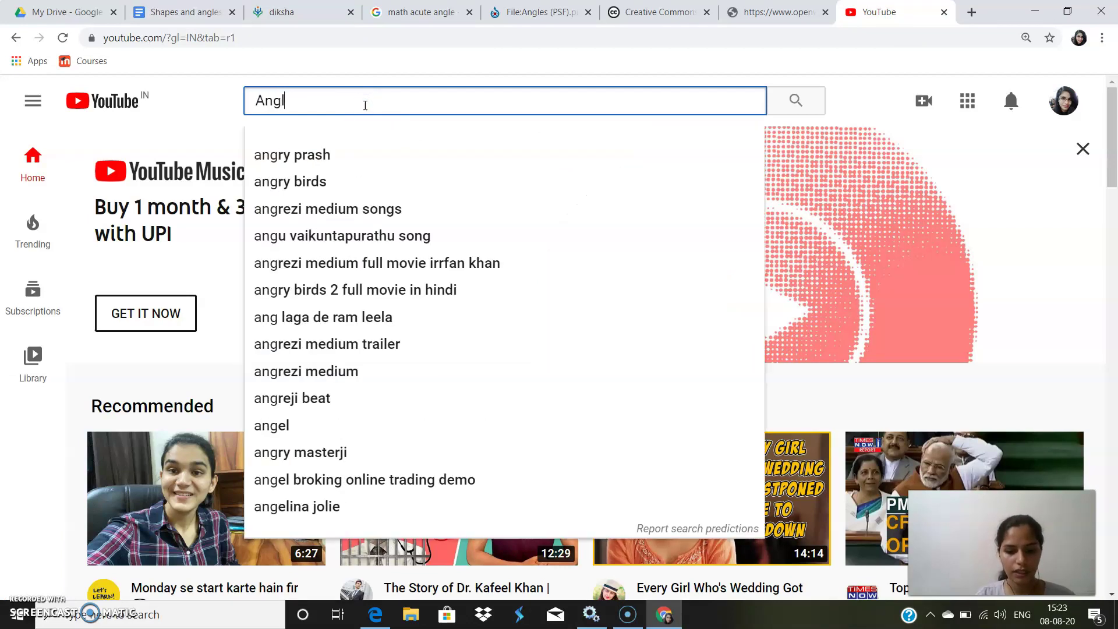
{"action": "left_click", "coordinate": [421, 150]}
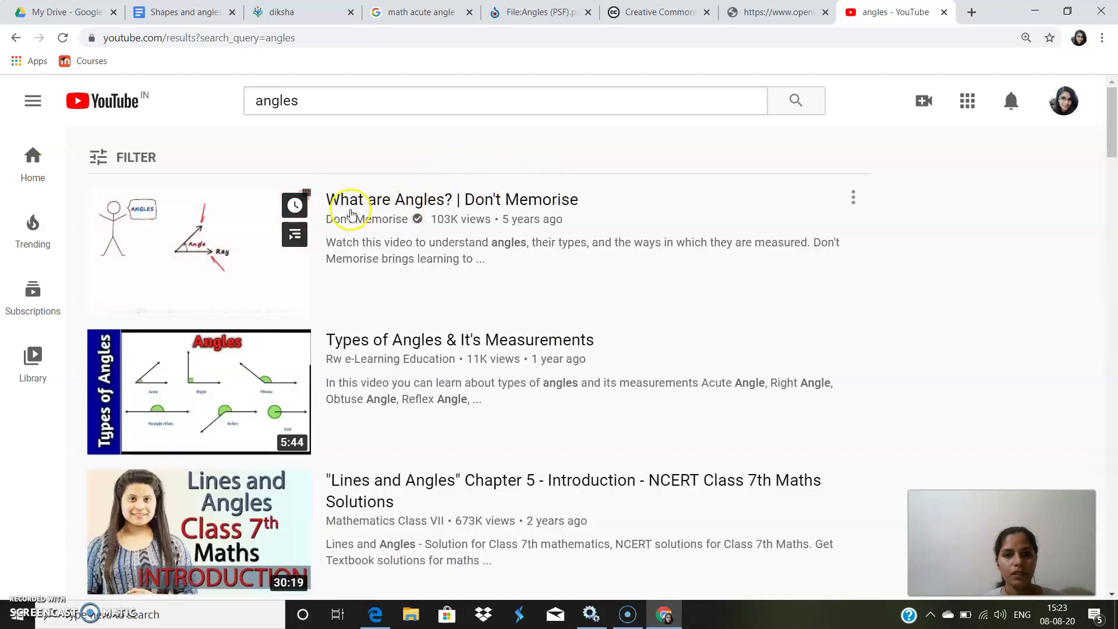
{"action": "left_click", "coordinate": [126, 152]}
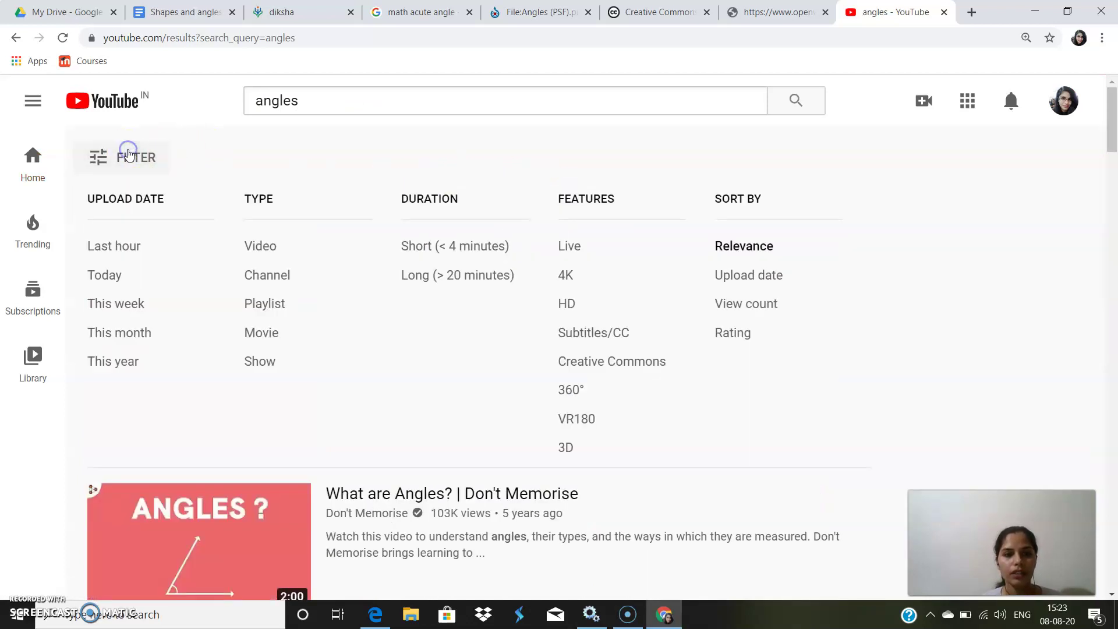
{"action": "left_click", "coordinate": [589, 362]}
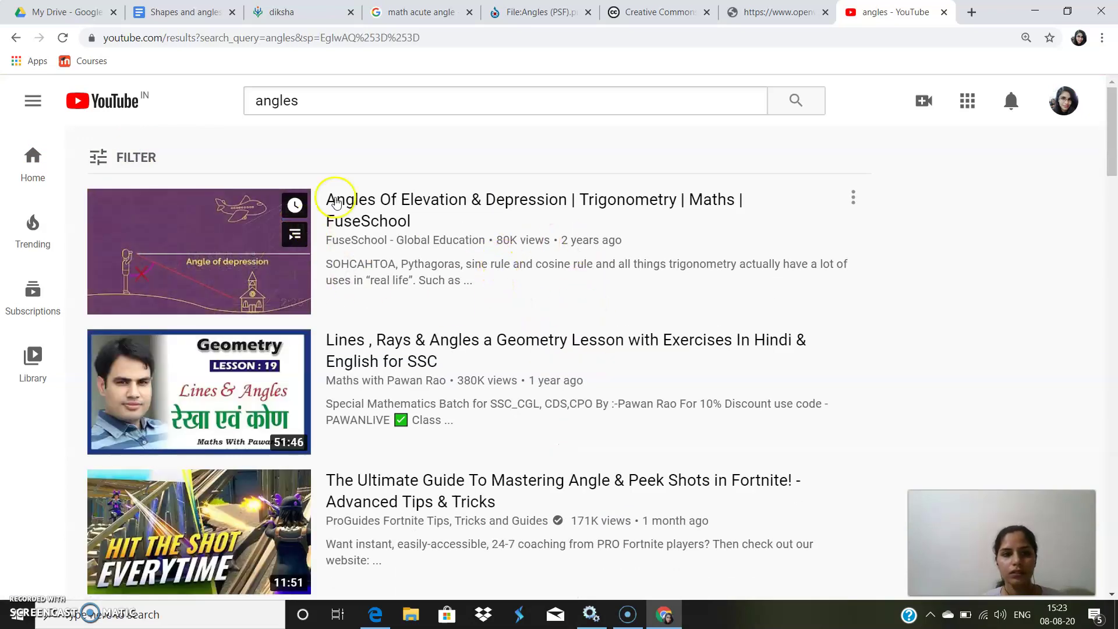
Open the FuseSchool video "Angles Of Elevation & Depression | Trigonometry | Maths" from the filtered results and view the details below it.
{"action": "left_click", "coordinate": [401, 195]}
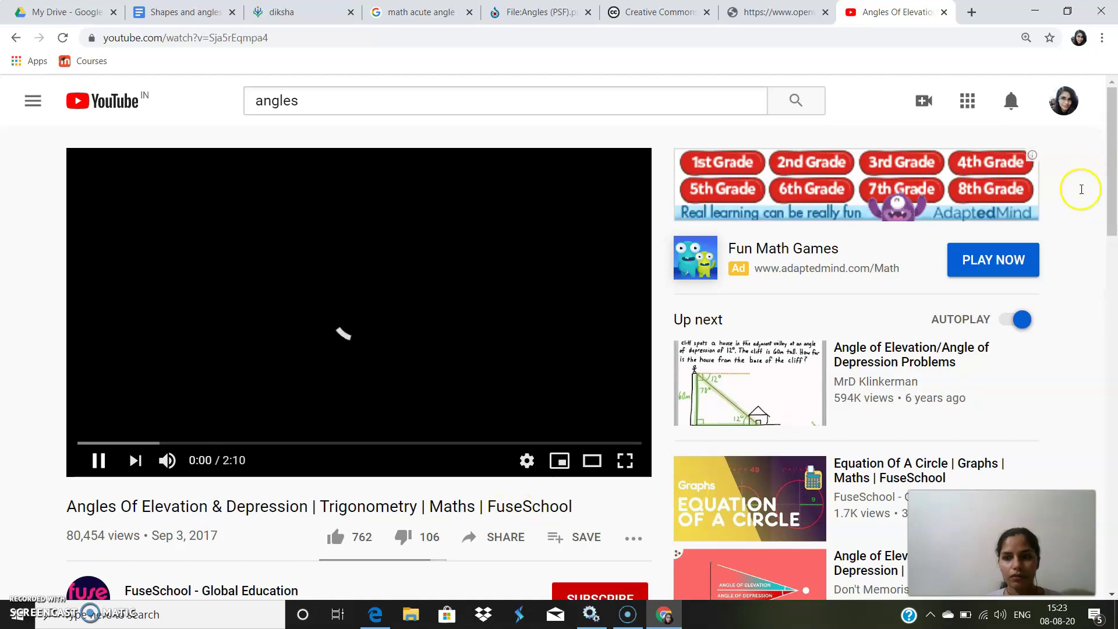
{"action": "left_click_drag", "start_coordinate": [1112, 198], "coordinate": [1117, 253]}
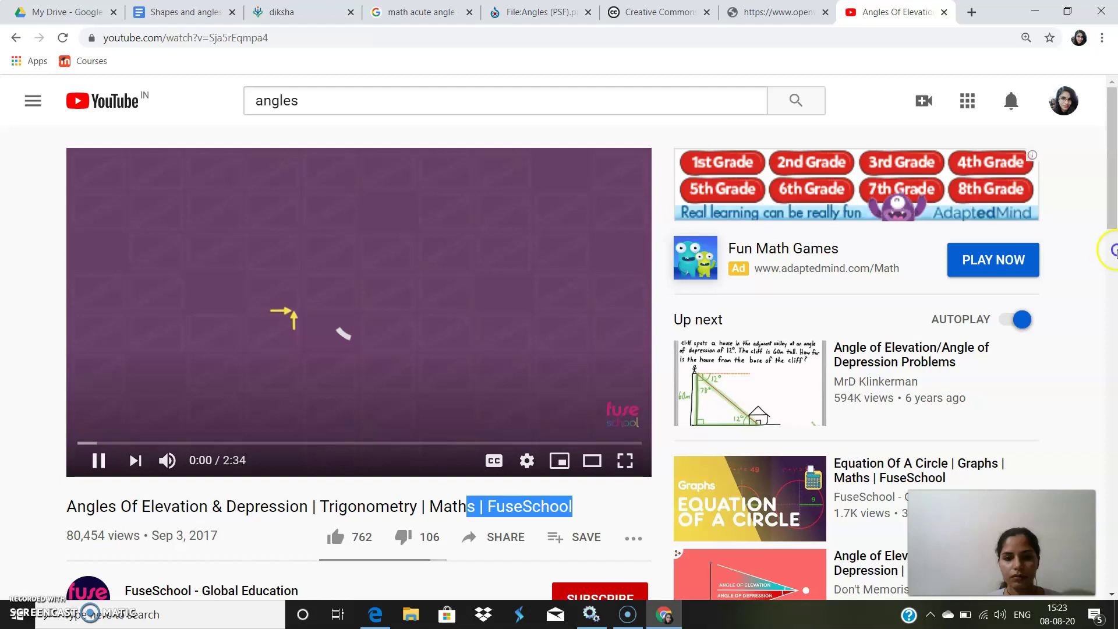
{"action": "scroll", "coordinate": [100, 460], "scroll_direction": "down", "scroll_amount": 7}
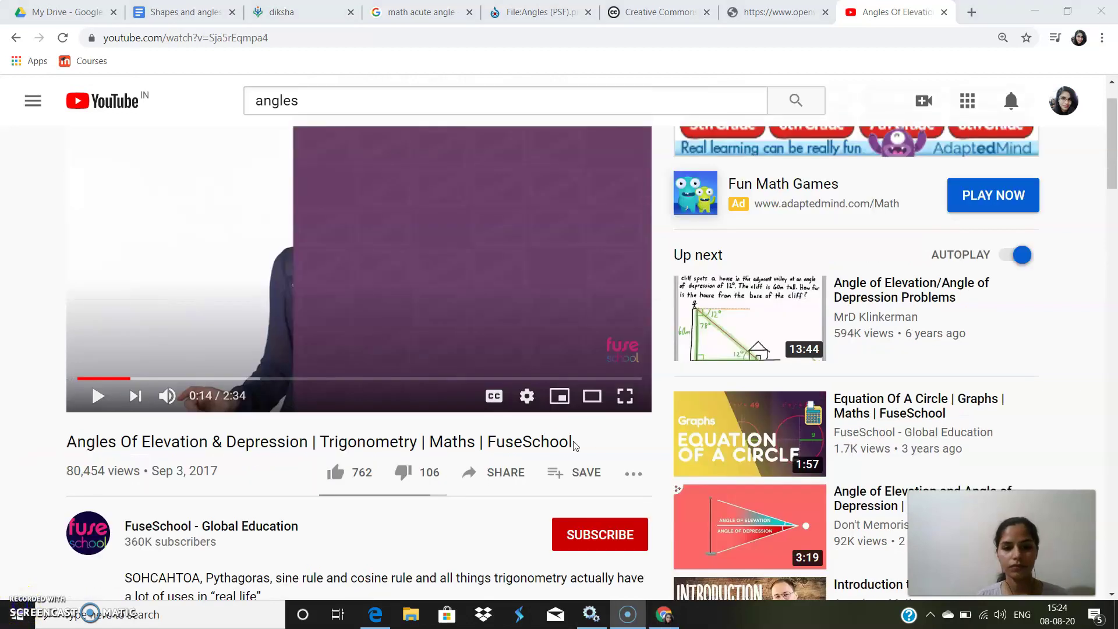
Copy the video title "Angles Of Elevation & Depression | Trigonometry | Maths | FuseSchool" into the title cell of the document's Video row.
{"action": "scroll", "coordinate": [577, 439], "scroll_direction": "up", "scroll_amount": 6}
{"action": "left_click_drag", "start_coordinate": [573, 442], "coordinate": [70, 434]}
{"action": "key", "text": "ctrl+c"}
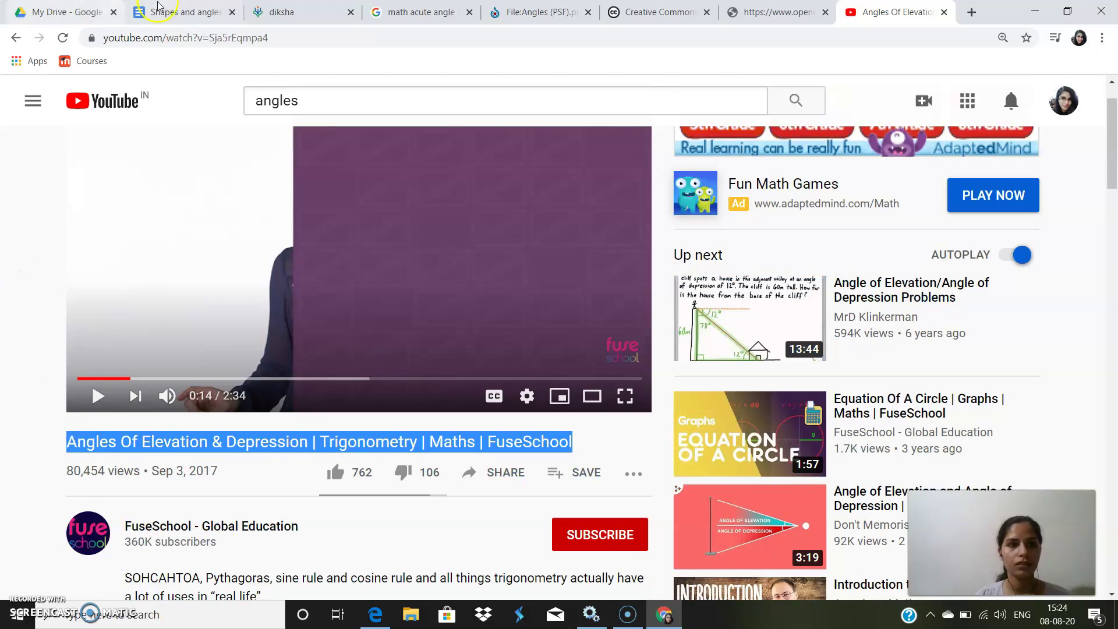
{"action": "left_click", "coordinate": [169, 12]}
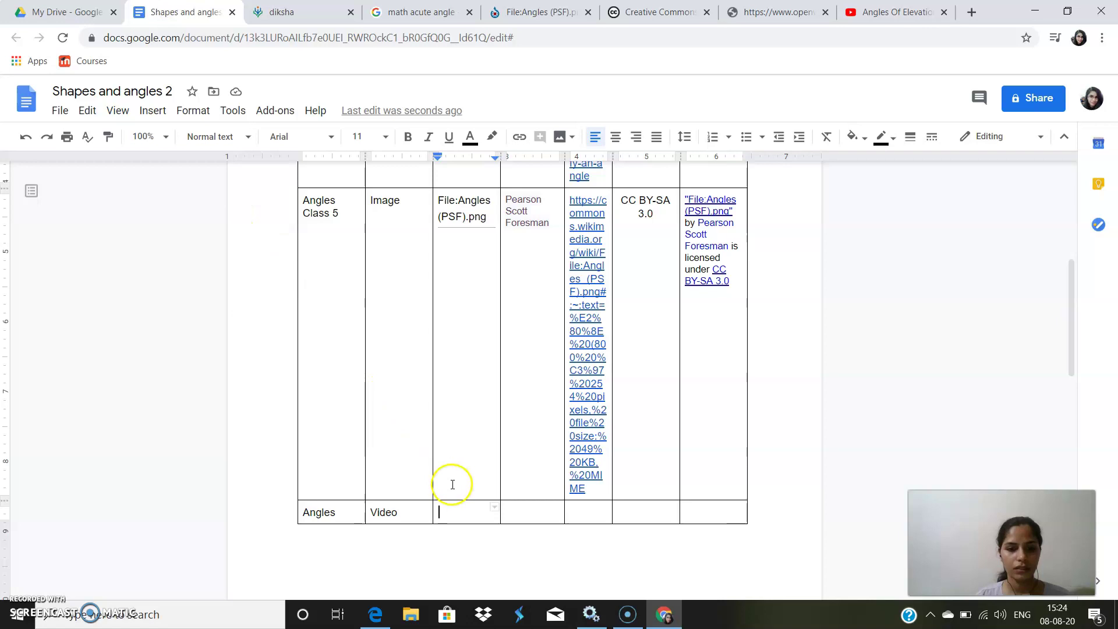
{"action": "key", "text": "ctrl+v"}
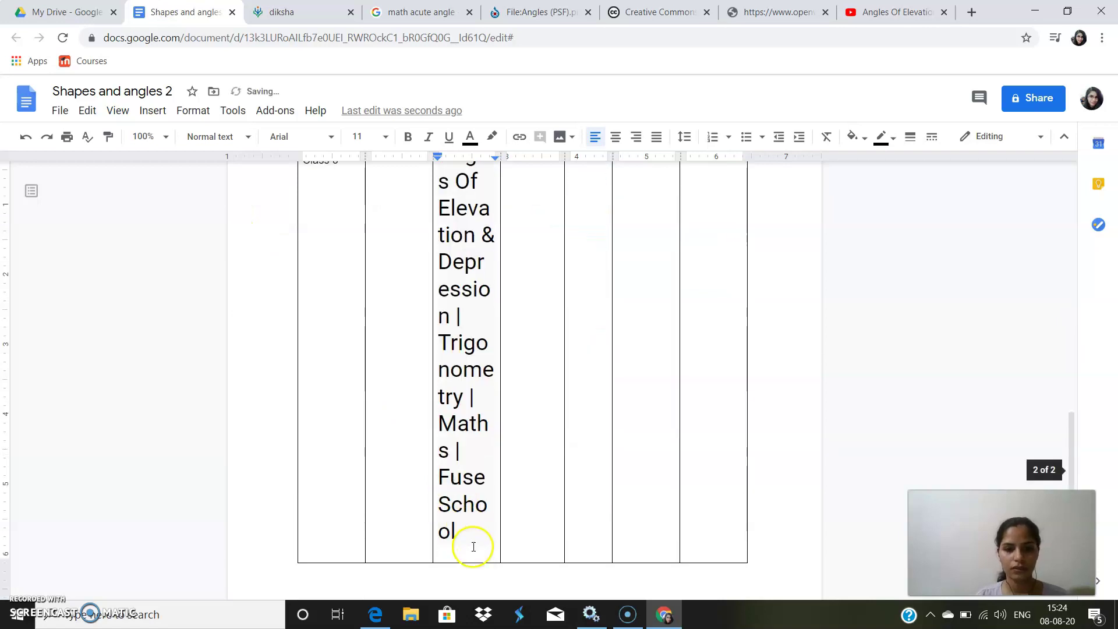
Format the pasted video title in the Video row as 11 pt Arial.
{"action": "left_click_drag", "start_coordinate": [473, 547], "coordinate": [443, 217]}
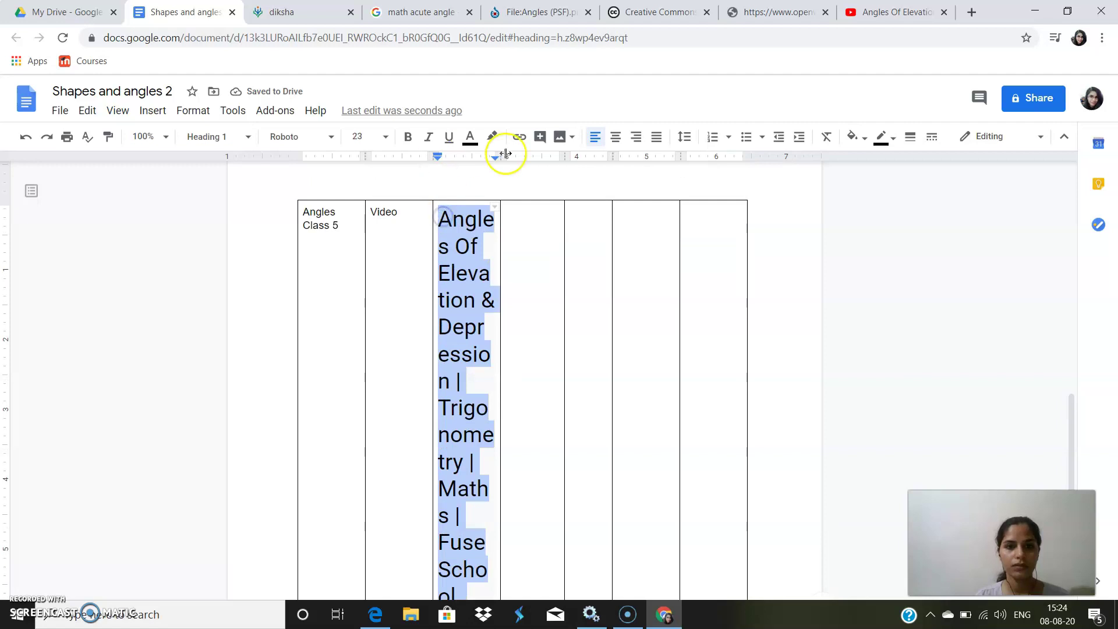
{"action": "left_click", "coordinate": [388, 135]}
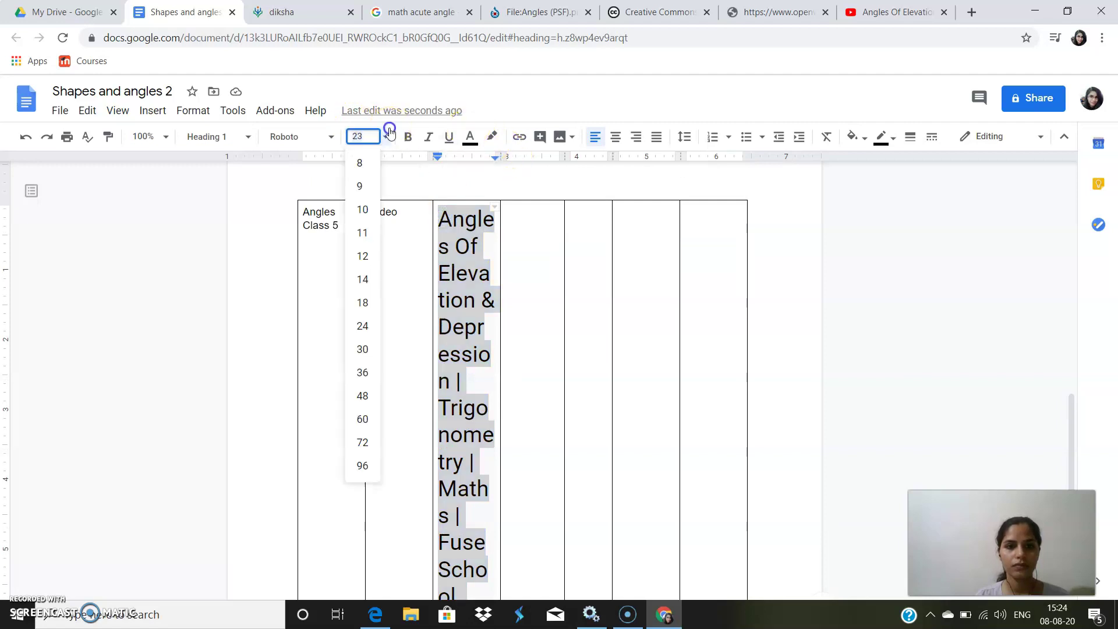
{"action": "left_click", "coordinate": [373, 232]}
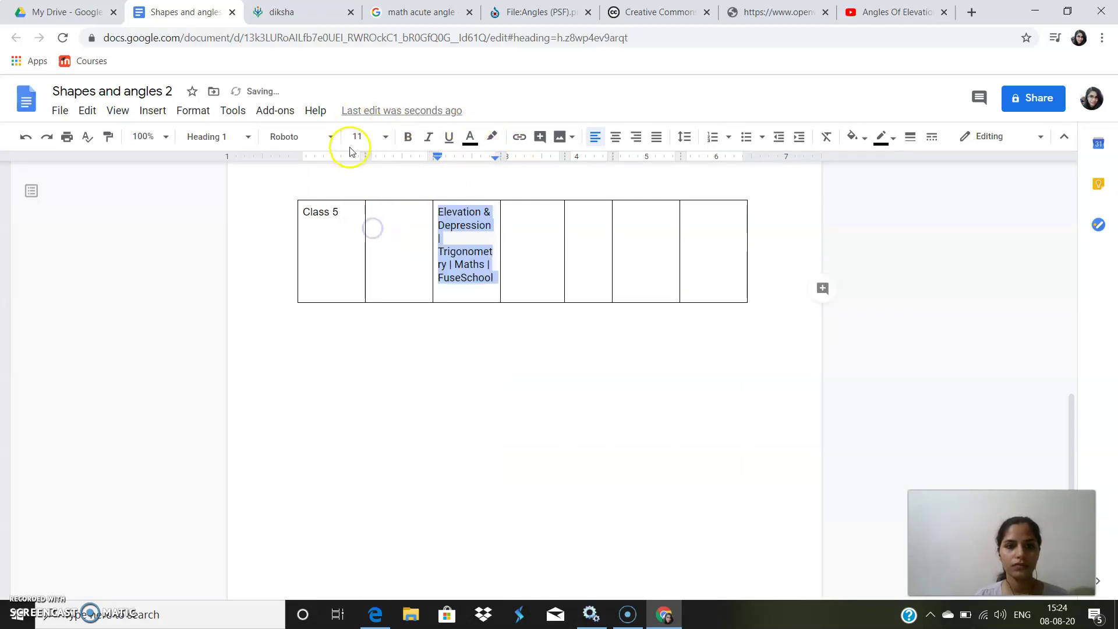
{"action": "left_click", "coordinate": [331, 137]}
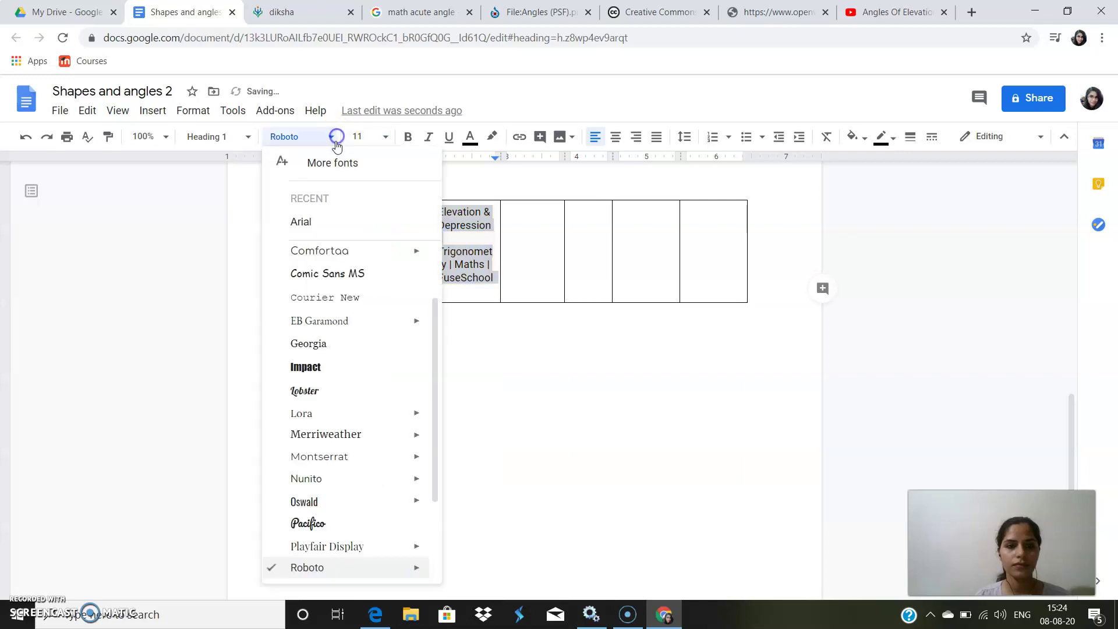
{"action": "left_click", "coordinate": [349, 225]}
Copy the channel name "FuseSchool - Global Education" from the YouTube video page into the author cell of the document's Video row.
{"action": "left_click", "coordinate": [527, 243]}
{"action": "key", "text": "Up"}
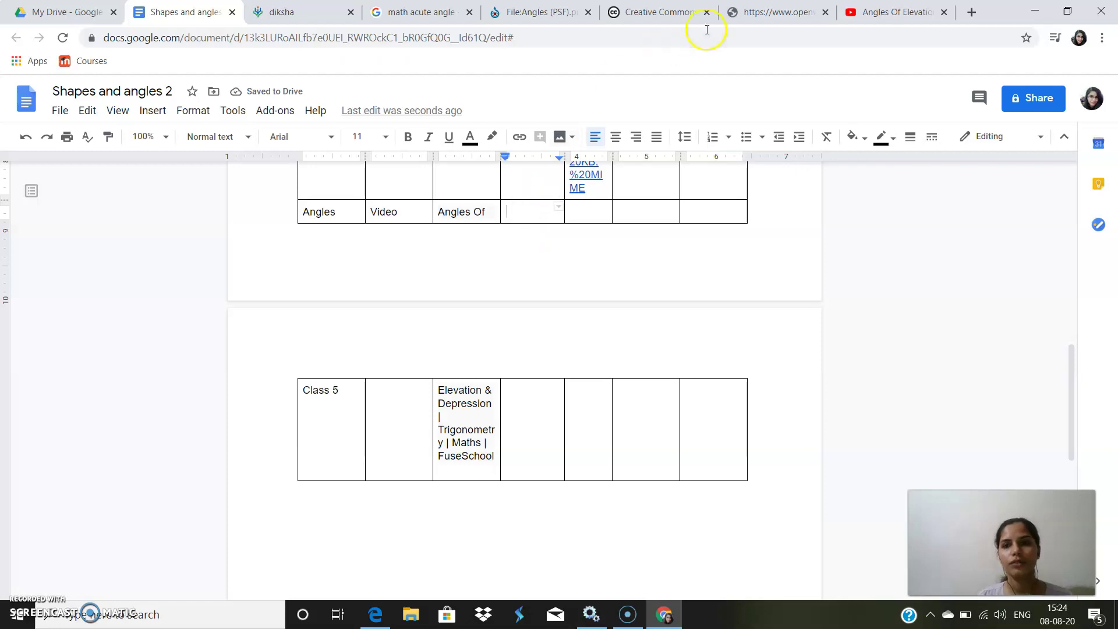
{"action": "left_click", "coordinate": [863, 8]}
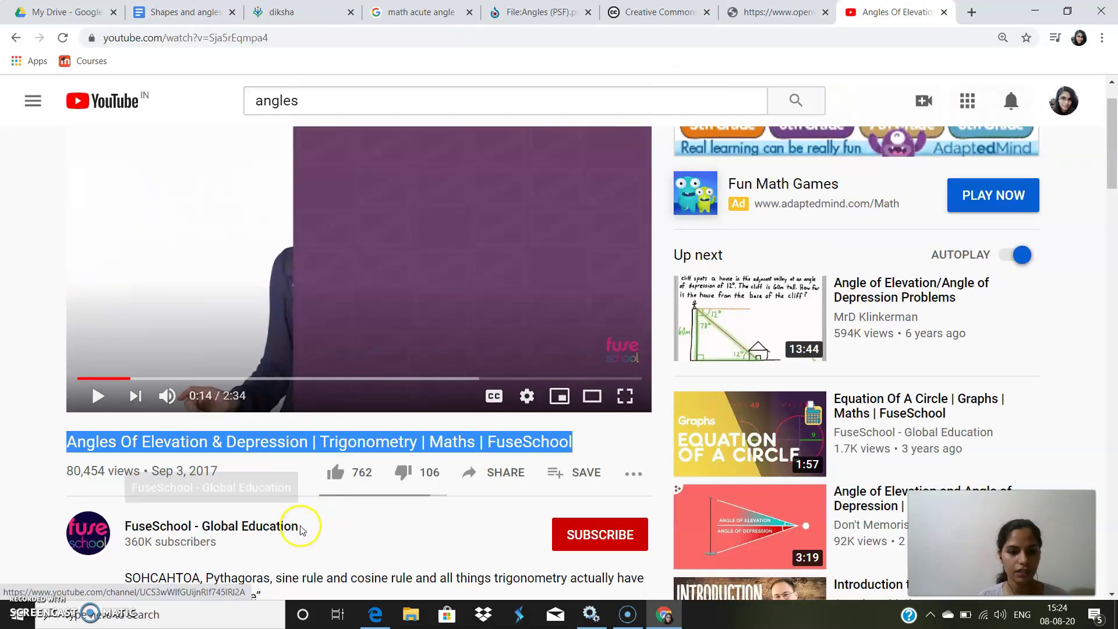
{"action": "left_click_drag", "start_coordinate": [297, 527], "coordinate": [125, 519]}
{"action": "key", "text": "ctrl+c"}
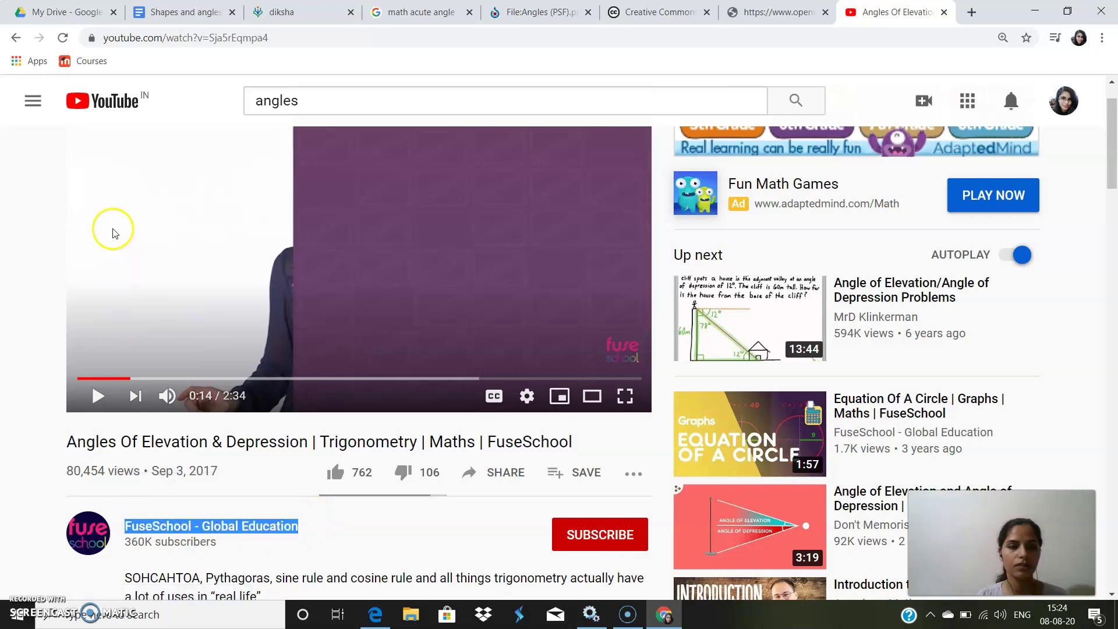
{"action": "left_click", "coordinate": [175, 15]}
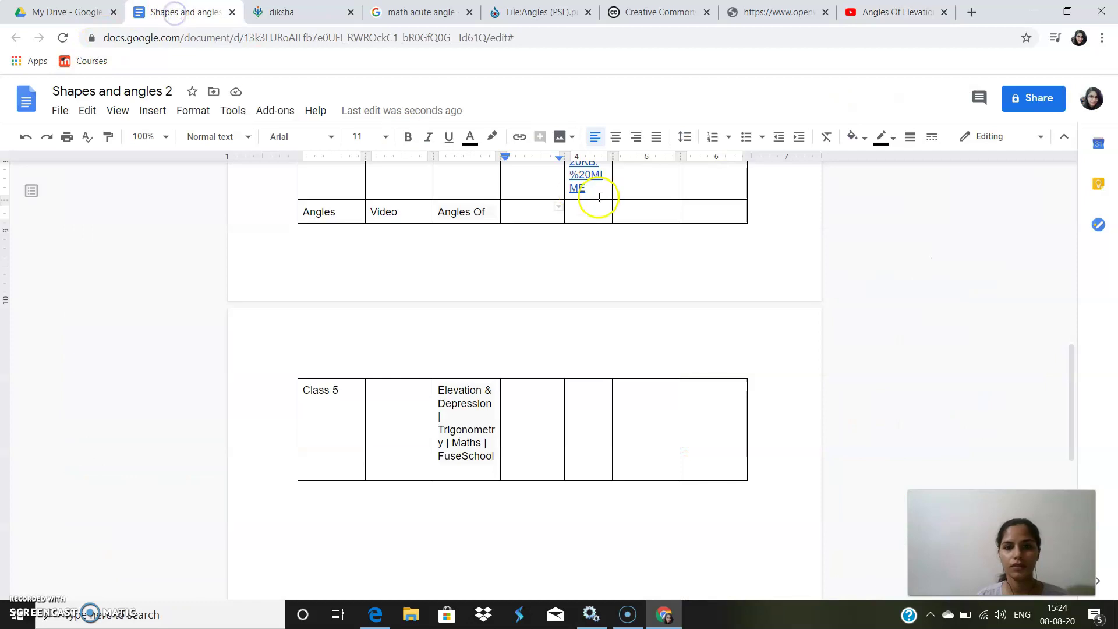
{"action": "key", "text": "ctrl+v"}
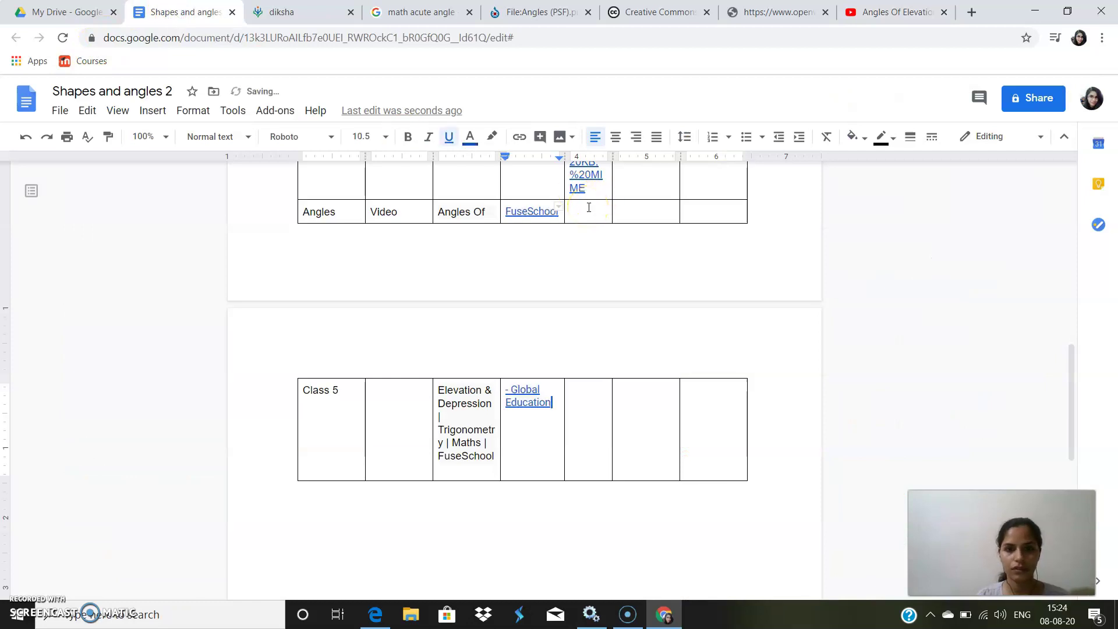
{"action": "left_click", "coordinate": [588, 208]}
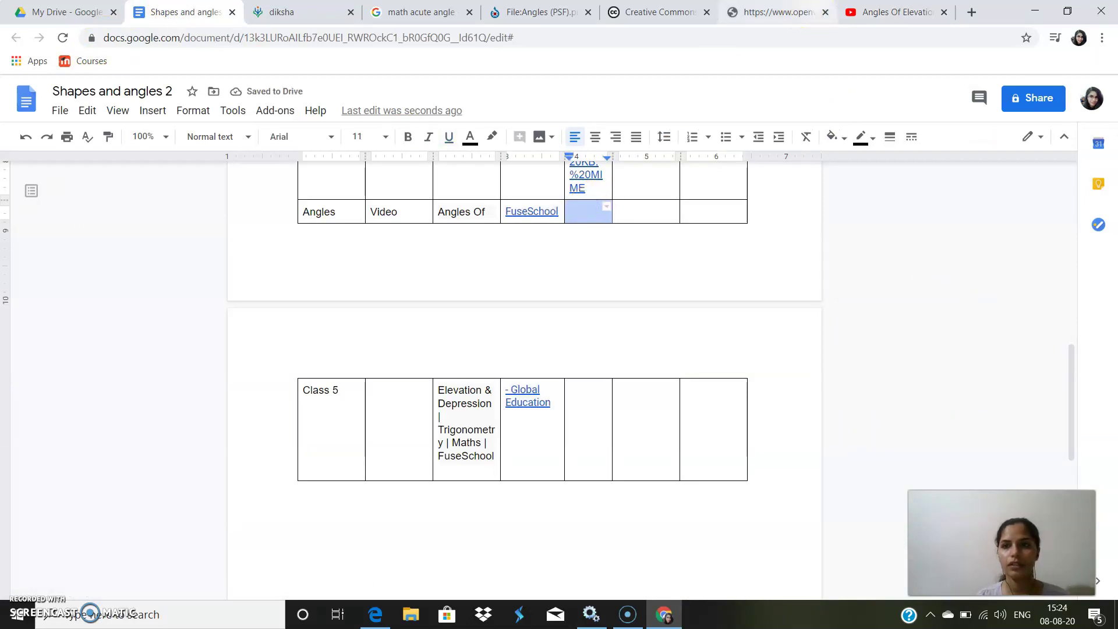
{"action": "left_click", "coordinate": [865, 11]}
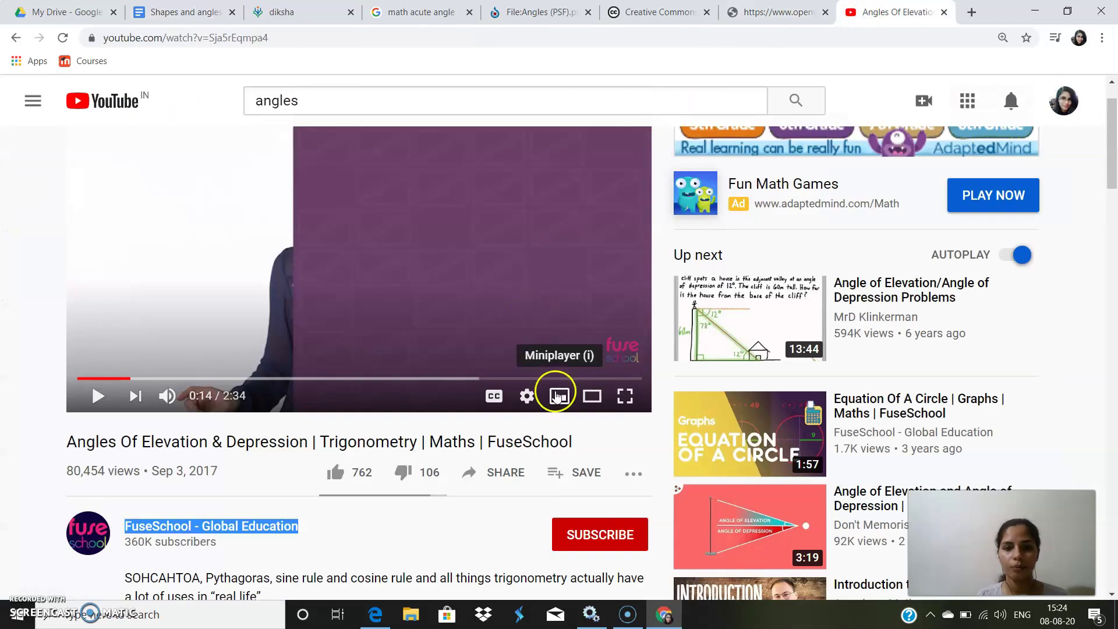
{"action": "left_click", "coordinate": [471, 473]}
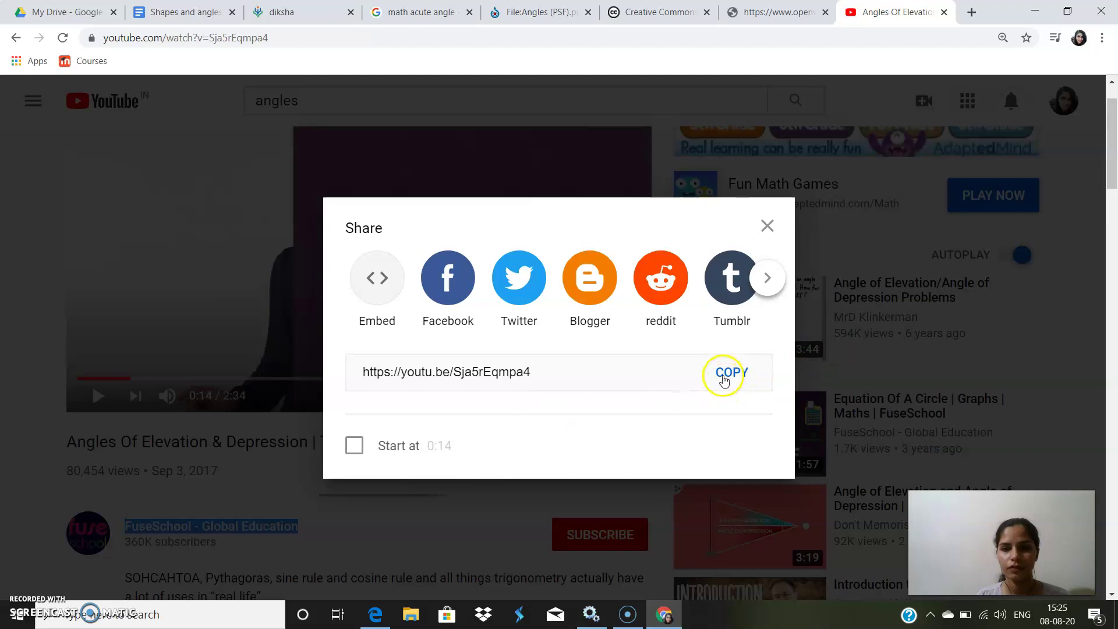
{"action": "left_click_drag", "start_coordinate": [533, 373], "coordinate": [362, 372]}
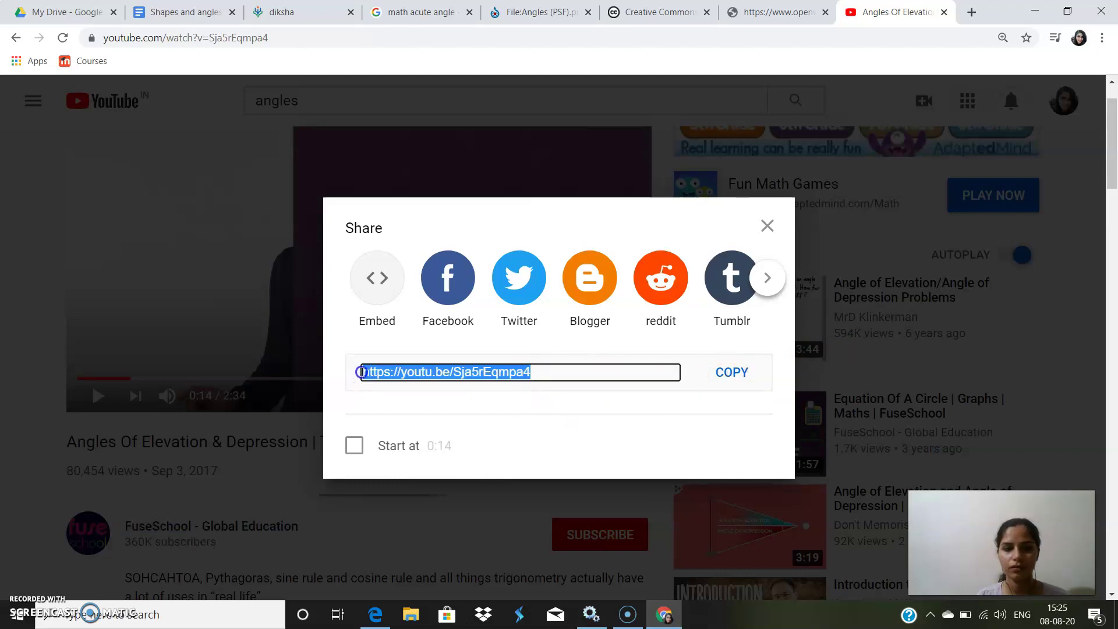
{"action": "left_click", "coordinate": [740, 375]}
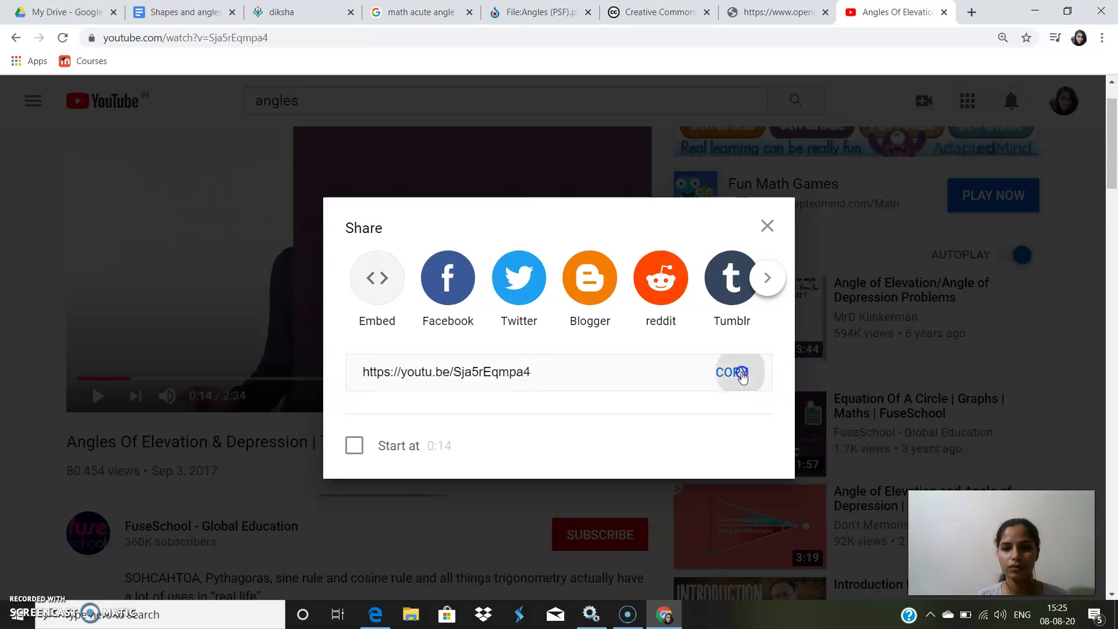
{"action": "left_click", "coordinate": [195, 13]}
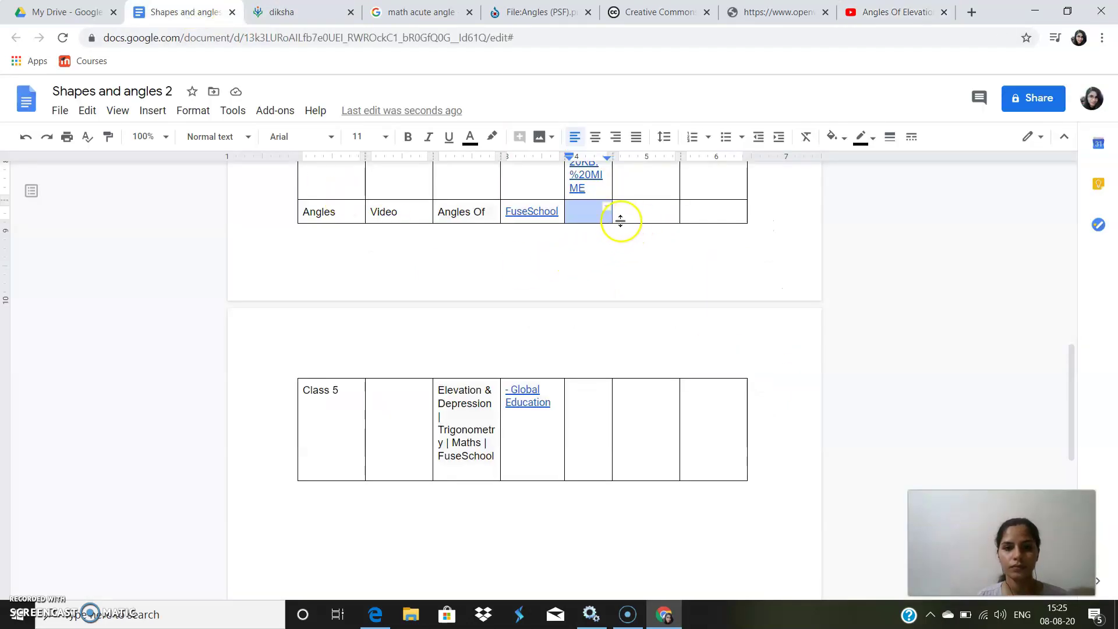
{"action": "left_click", "coordinate": [595, 215]}
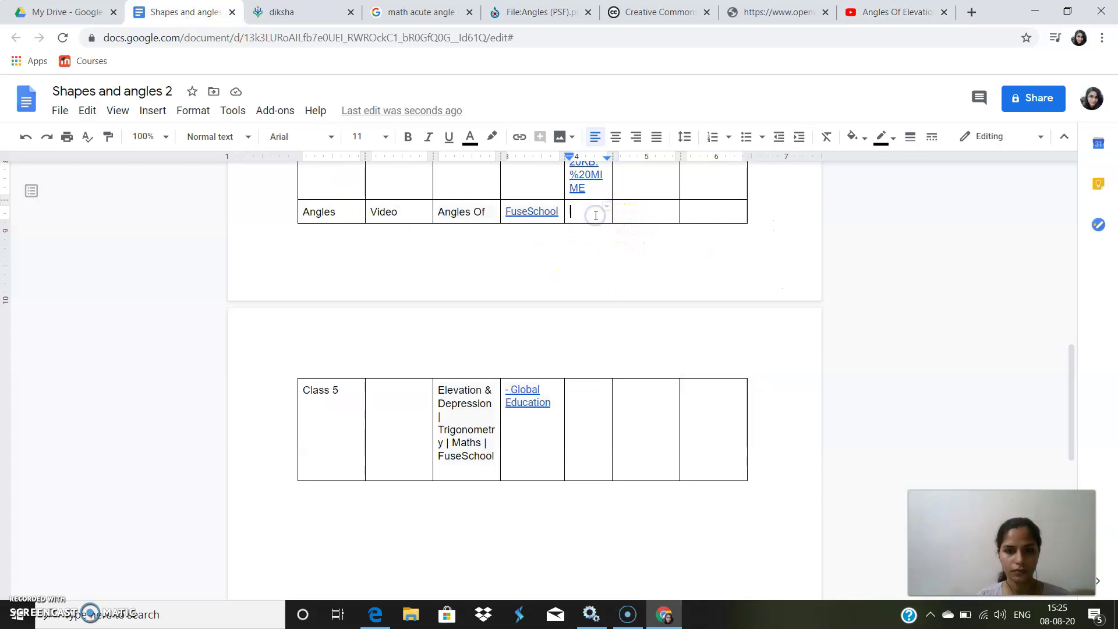
{"action": "key", "text": "ctrl+v"}
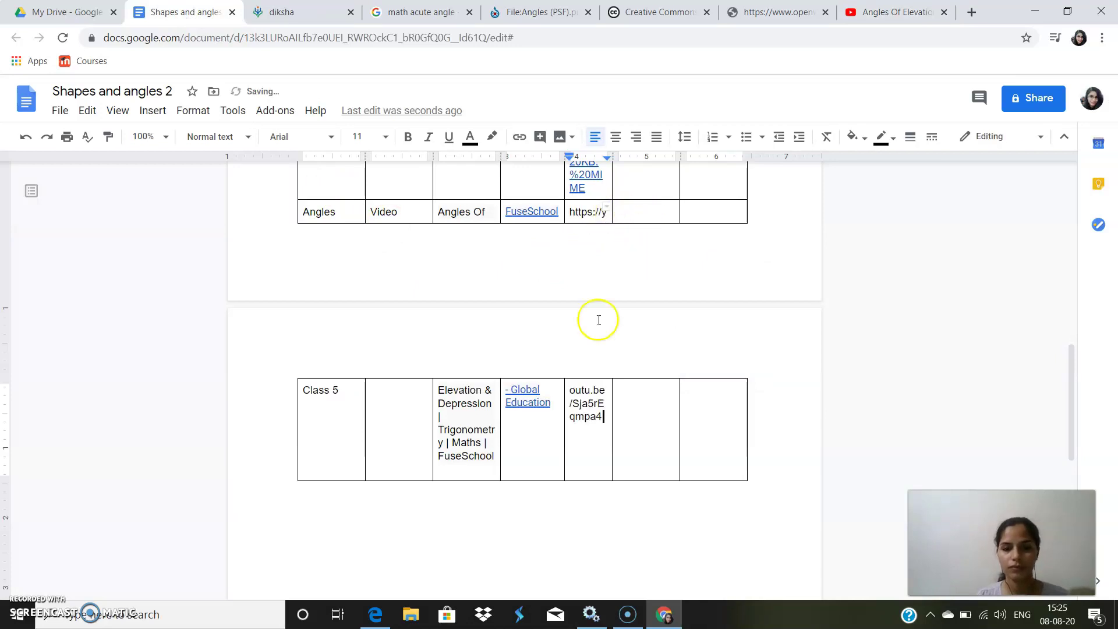
{"action": "left_click_drag", "start_coordinate": [599, 406], "coordinate": [570, 213]}
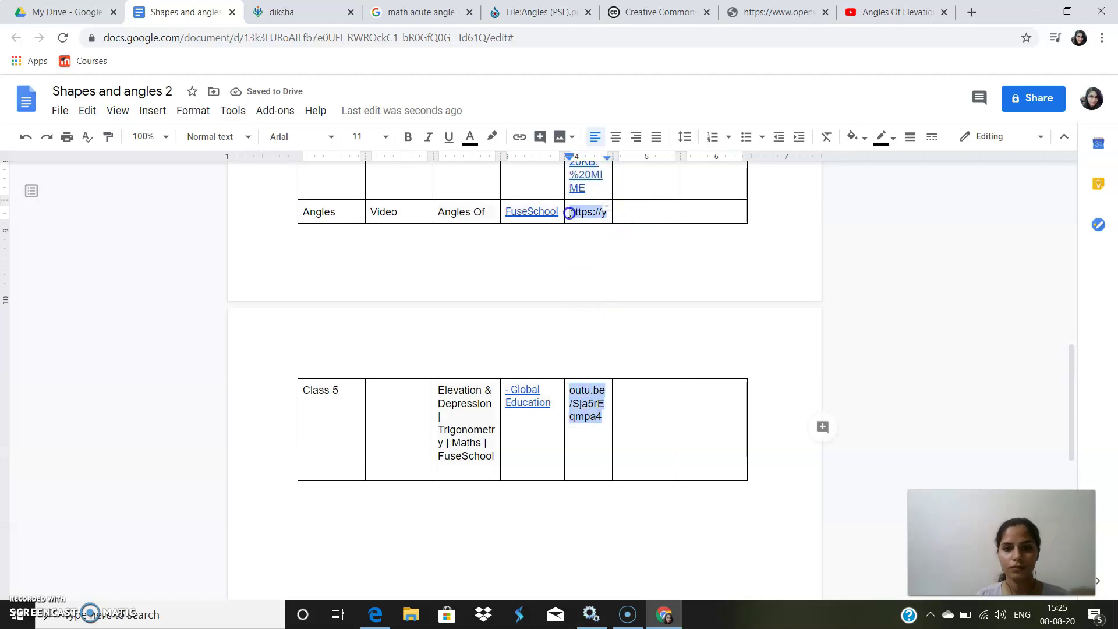
{"action": "left_click", "coordinate": [520, 138]}
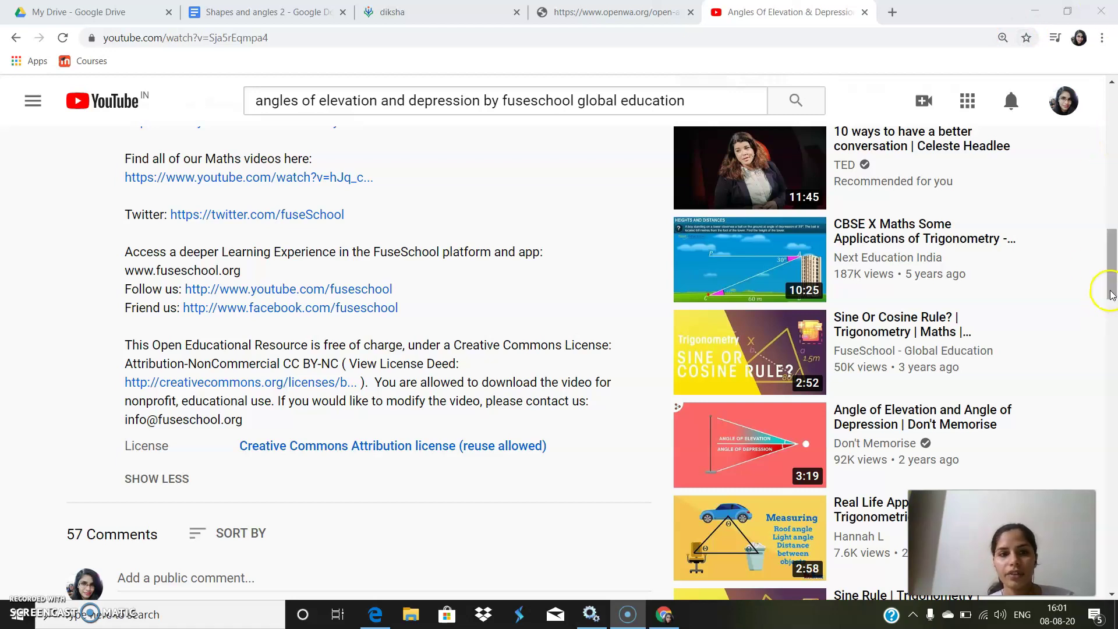
Open the licence deed linked in the video description and copy "CC BY-NC 4.0" into the licence cell of the Video row.
{"action": "mouse_move", "coordinate": [1112, 278]}
{"action": "left_mouse_down"}
{"action": "mouse_move", "coordinate": [1112, 267]}
{"action": "mouse_move", "coordinate": [1113, 282]}
{"action": "left_mouse_up"}
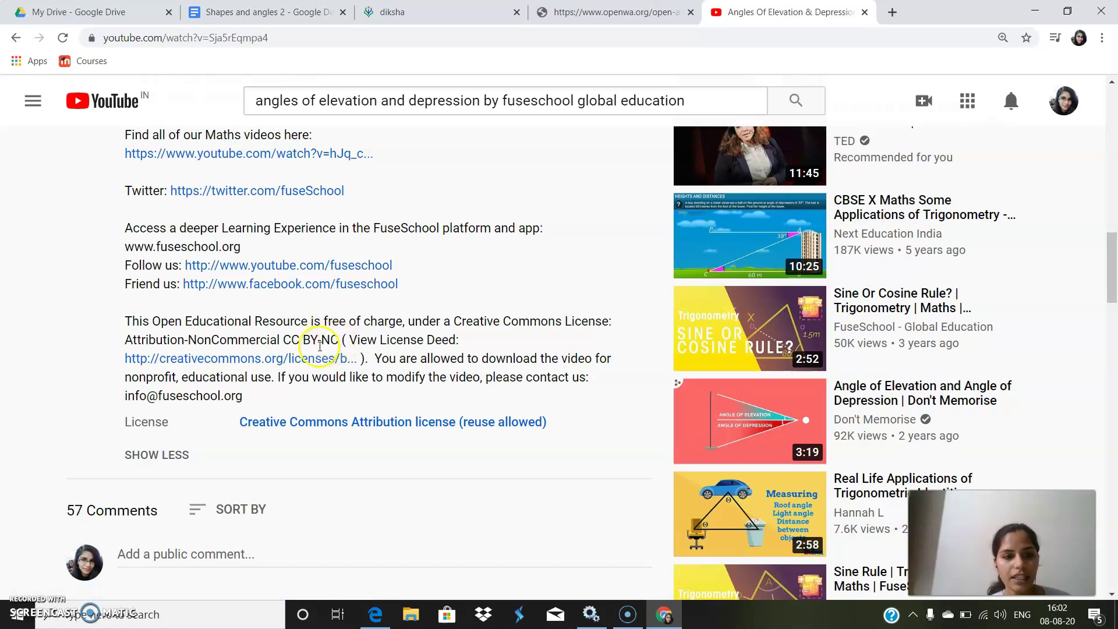
{"action": "left_click", "coordinate": [295, 359]}
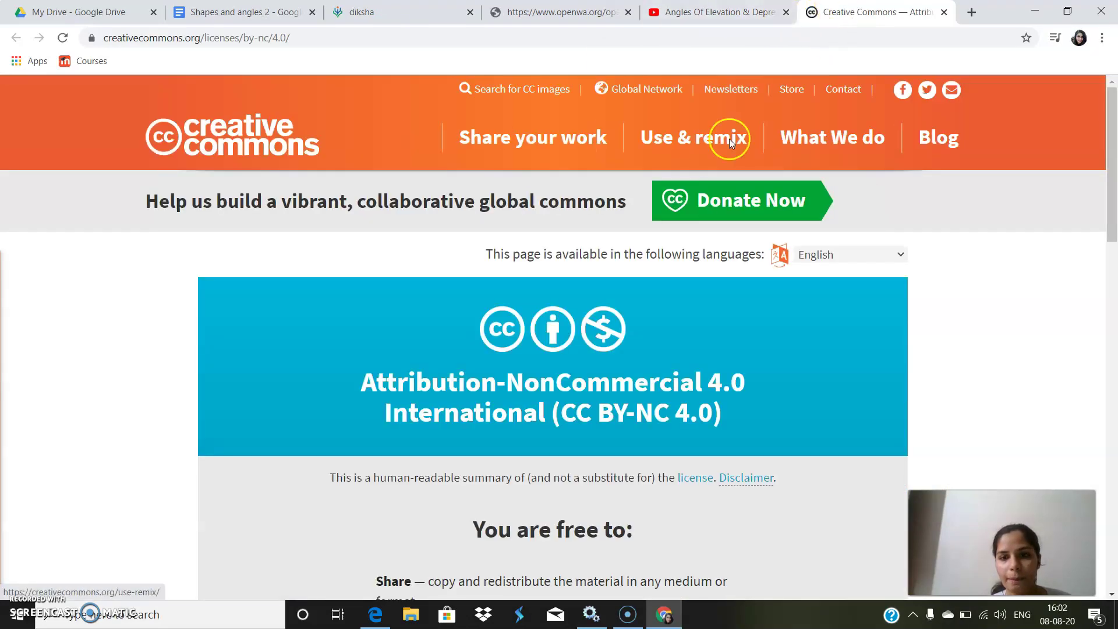
{"action": "left_click_drag", "start_coordinate": [713, 413], "coordinate": [561, 422]}
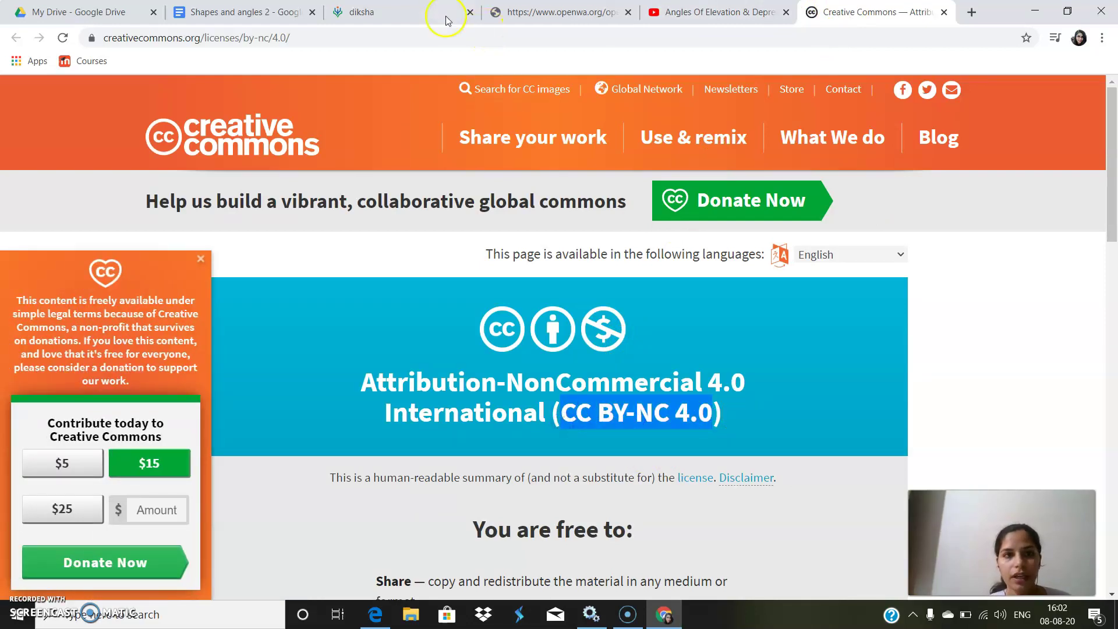
{"action": "left_click", "coordinate": [195, 13]}
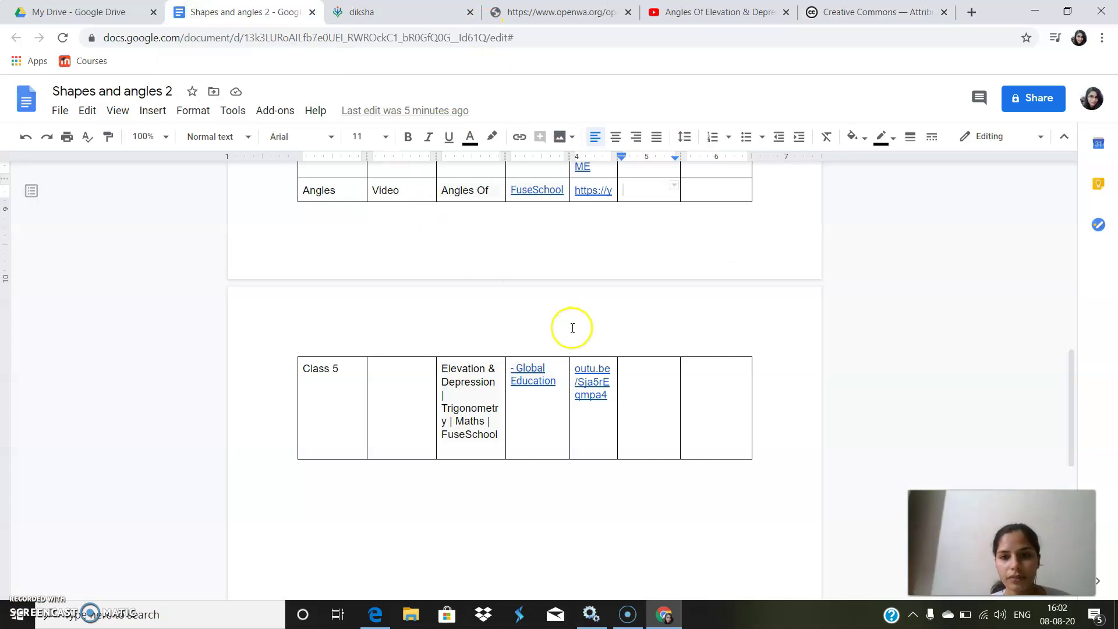
{"action": "key", "text": "ctrl+v"}
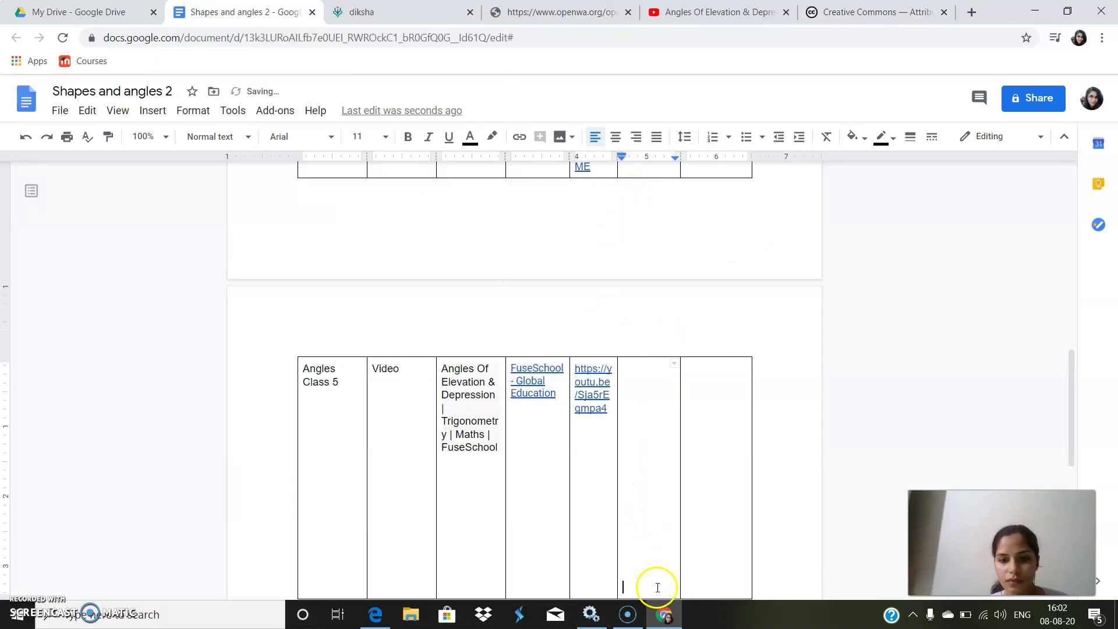
Format the pasted licence text in the Video row as 11 pt, non-bold and black.
{"action": "left_click_drag", "start_coordinate": [656, 589], "coordinate": [639, 223]}
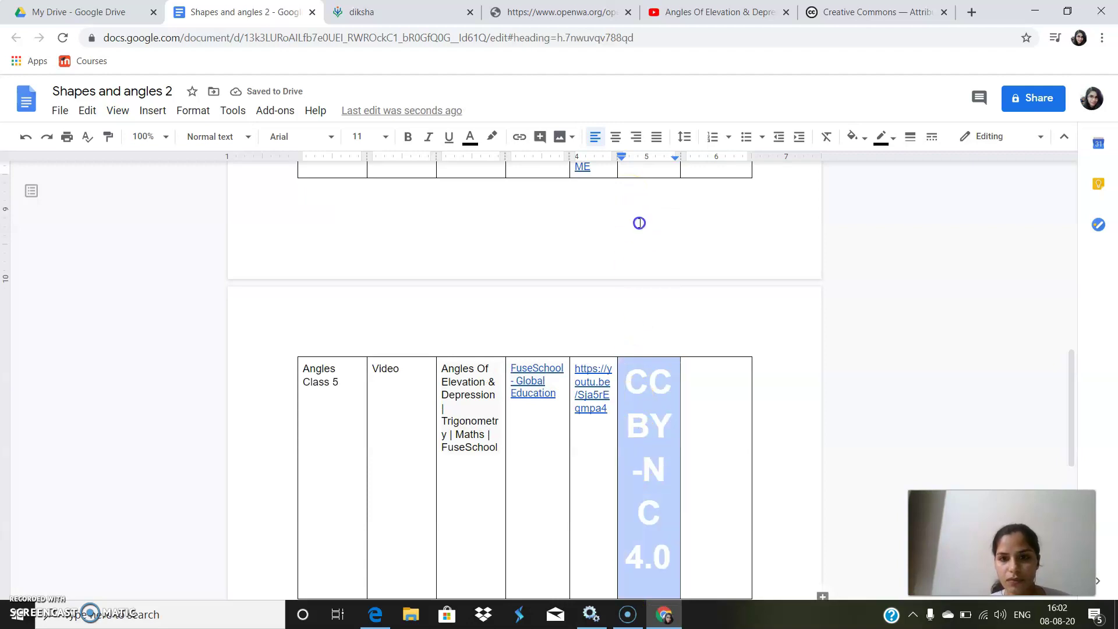
{"action": "left_click_drag", "start_coordinate": [633, 167], "coordinate": [629, 365]}
{"action": "left_click", "coordinate": [385, 138]}
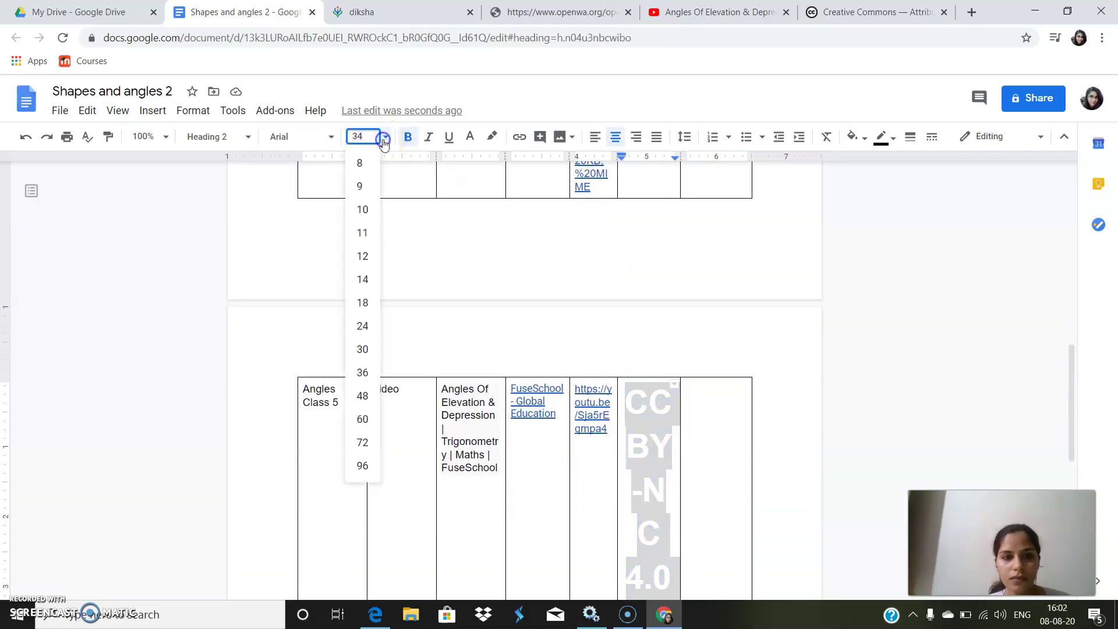
{"action": "left_click", "coordinate": [362, 232]}
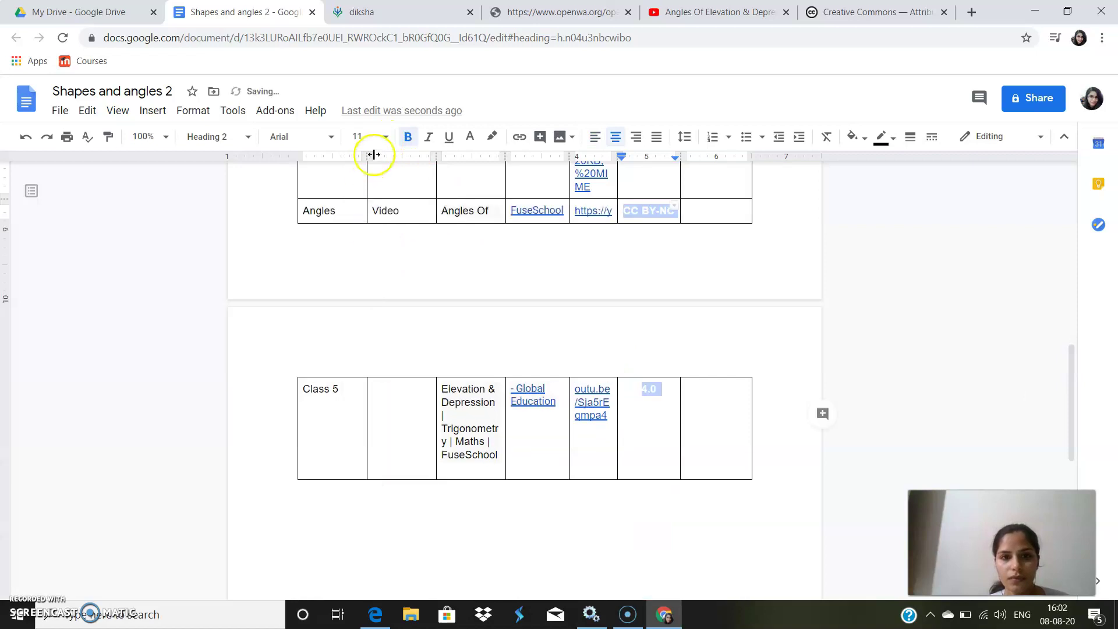
{"action": "left_click", "coordinate": [408, 137]}
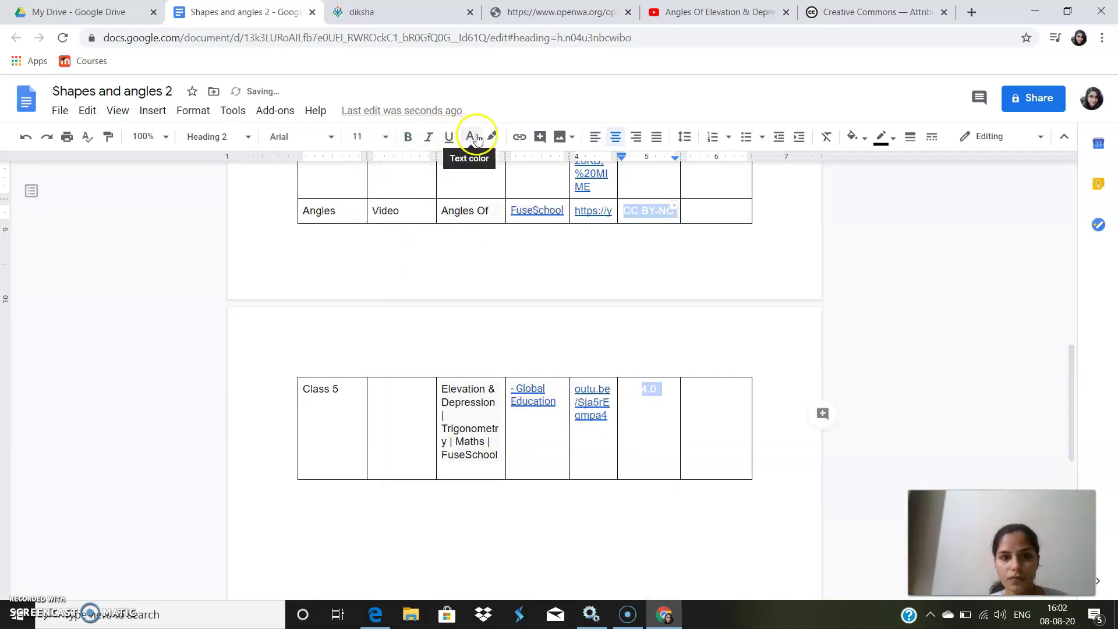
{"action": "left_click", "coordinate": [471, 137]}
{"action": "left_click", "coordinate": [476, 164]}
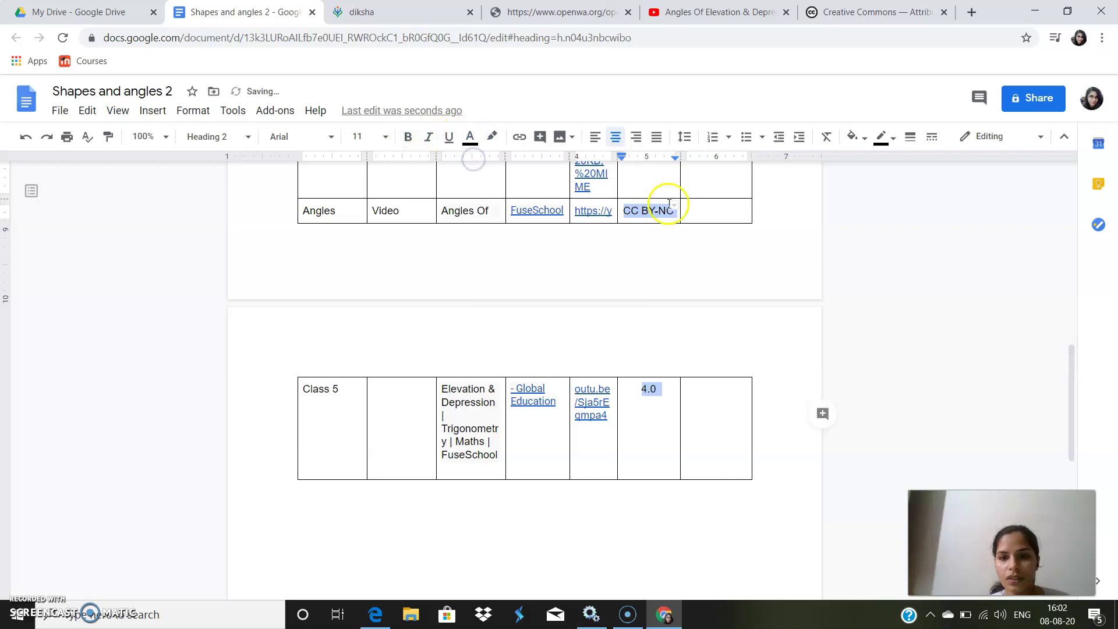
Copy the video title from the Video row into the Title field of the Open Attribution Builder.
{"action": "left_click", "coordinate": [732, 215]}
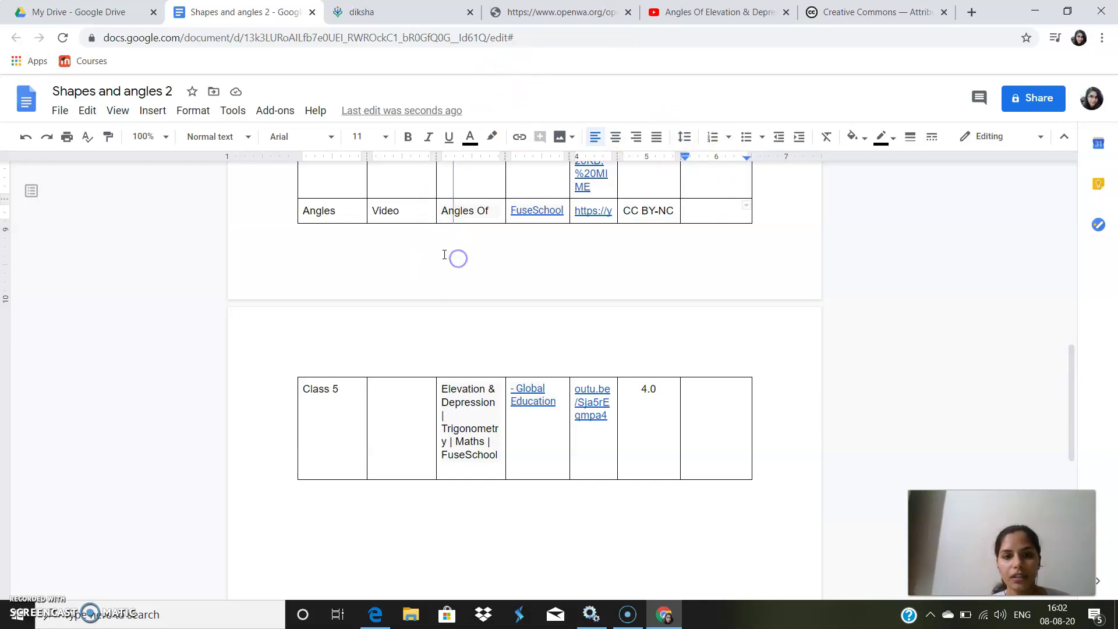
{"action": "left_click_drag", "start_coordinate": [437, 216], "coordinate": [453, 257]}
{"action": "left_click_drag", "start_coordinate": [457, 207], "coordinate": [495, 509]}
{"action": "key", "text": "ctrl+c"}
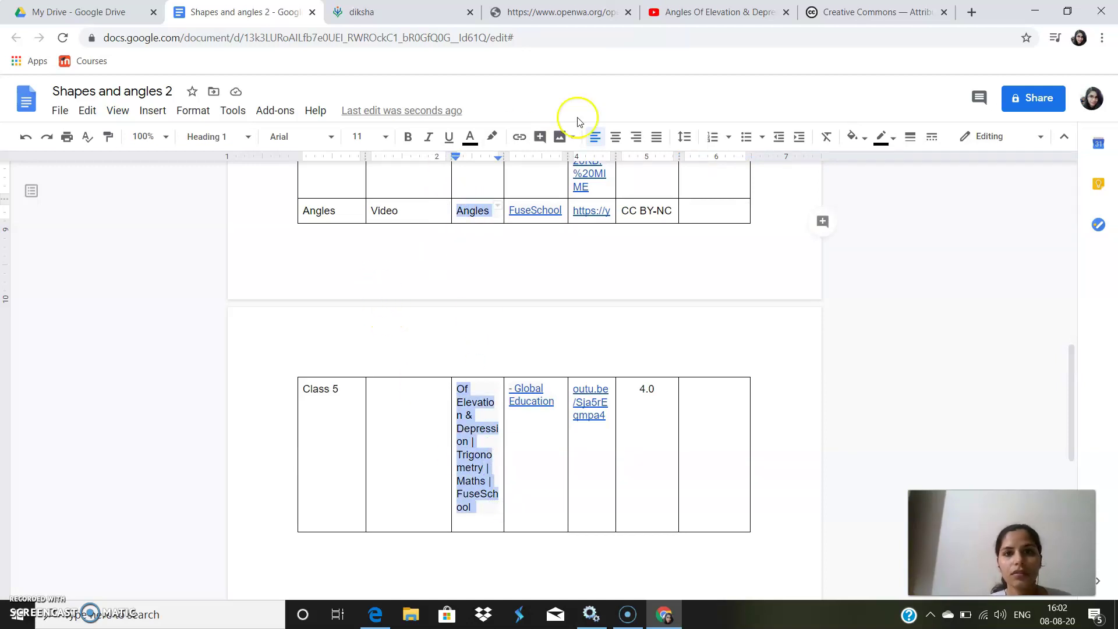
{"action": "left_click", "coordinate": [580, 18]}
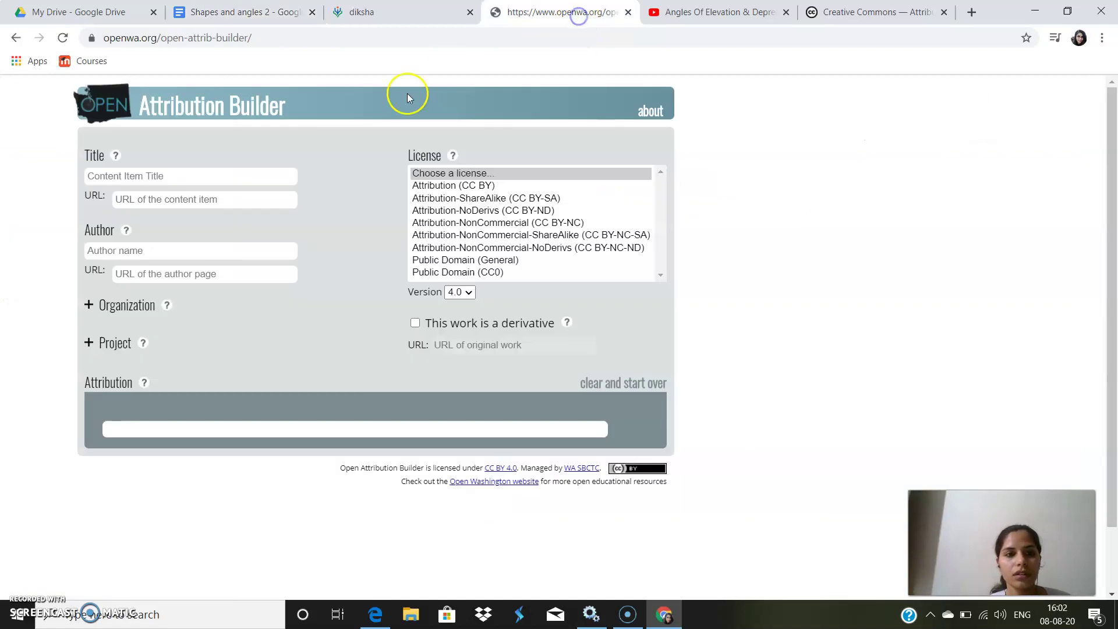
{"action": "left_click", "coordinate": [249, 177]}
{"action": "key", "text": "ctrl+v"}
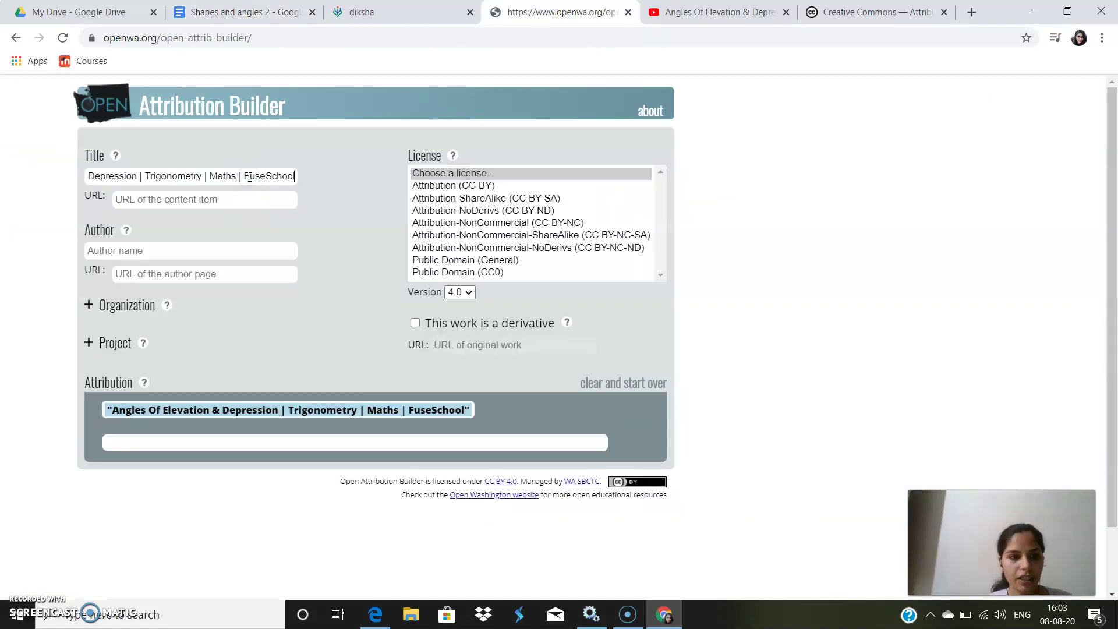
{"action": "left_click", "coordinate": [201, 200]}
{"action": "left_click", "coordinate": [227, 12]}
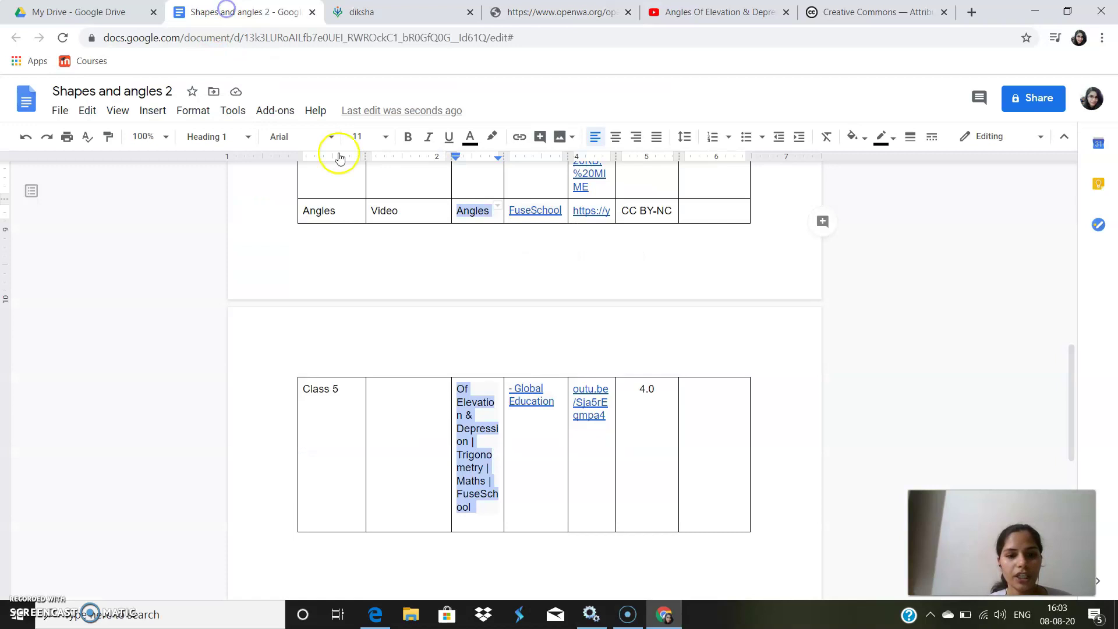
{"action": "left_click", "coordinate": [608, 432]}
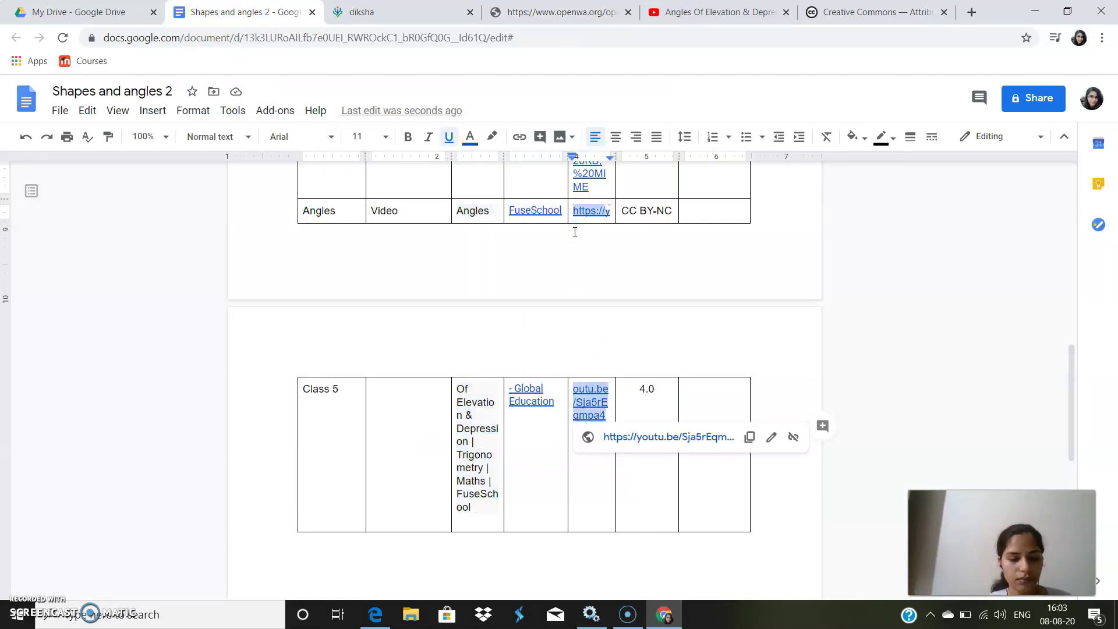
{"action": "left_click", "coordinate": [603, 11]}
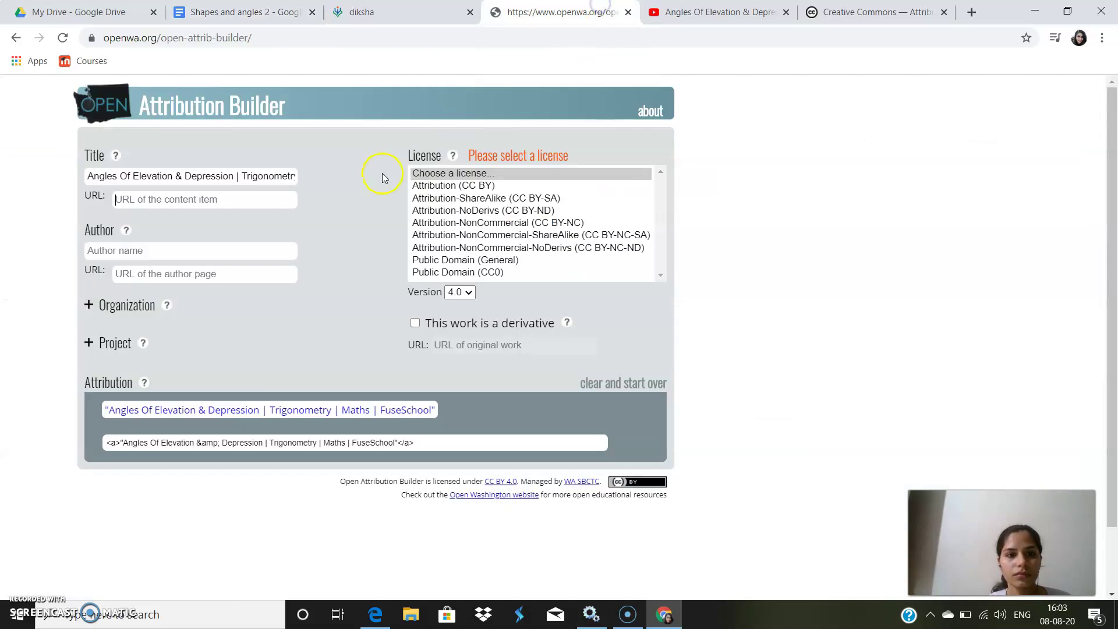
{"action": "type", "text": "https://youtu.be/Sja5rEqmpa4"}
Copy the author "FuseSchool - Global Education" from the Video row into the Author field of the Open Attribution Builder.
{"action": "left_click", "coordinate": [254, 249]}
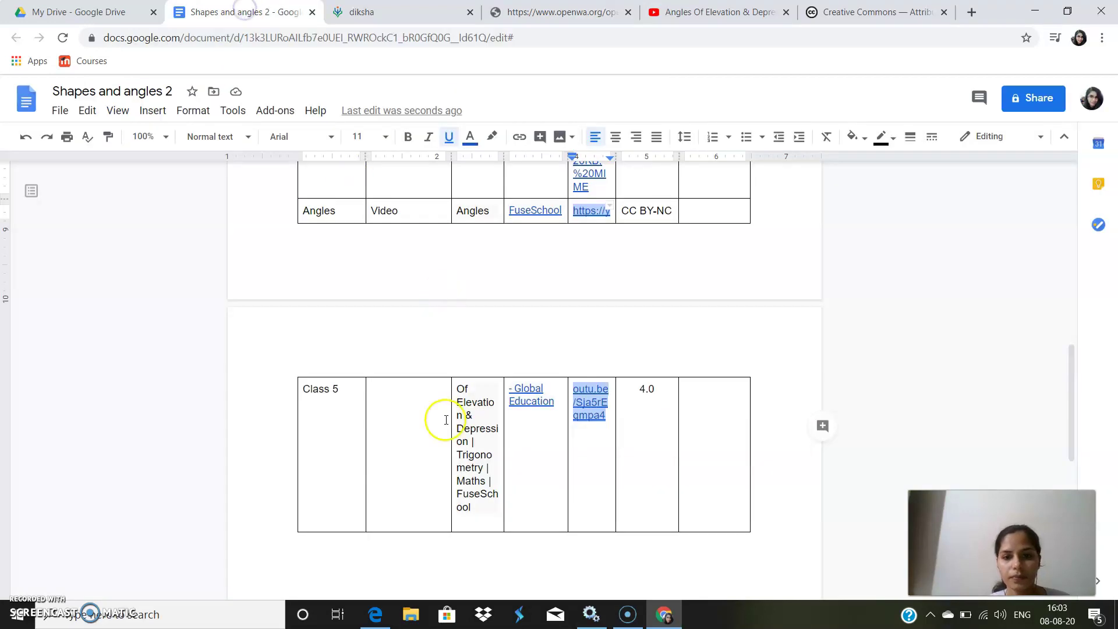
{"action": "left_click", "coordinate": [559, 413]}
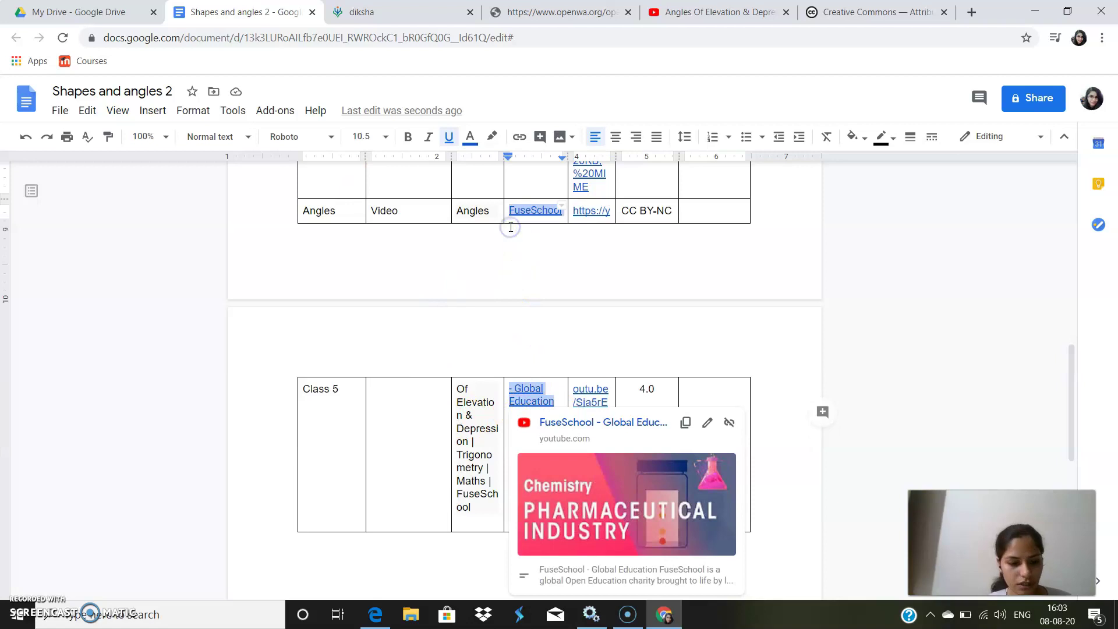
{"action": "left_click", "coordinate": [555, 14]}
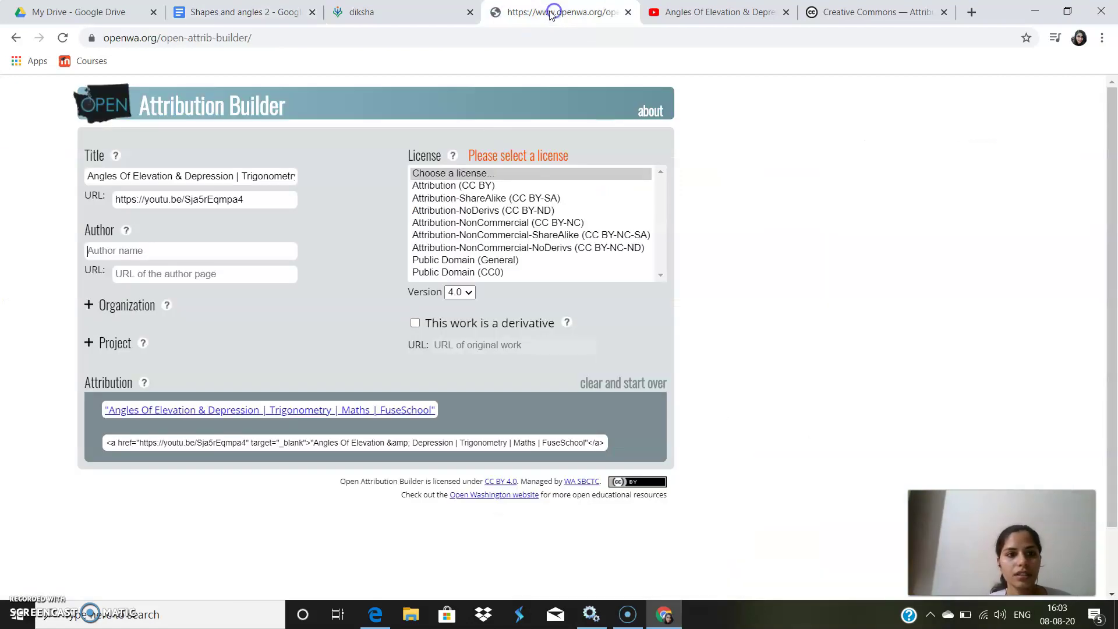
{"action": "left_click", "coordinate": [226, 249]}
{"action": "key", "text": "ctrl+v"}
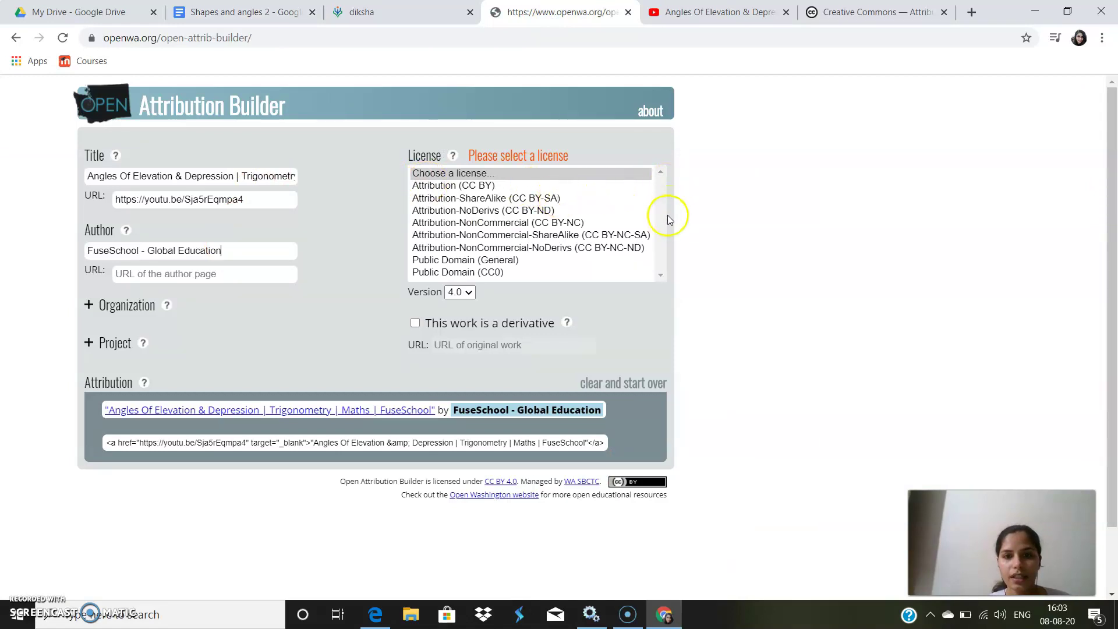
Choose Attribution-NonCommercial (CC BY-NC) as the licence in the Open Attribution Builder and check it against the Video row.
{"action": "left_click", "coordinate": [555, 224]}
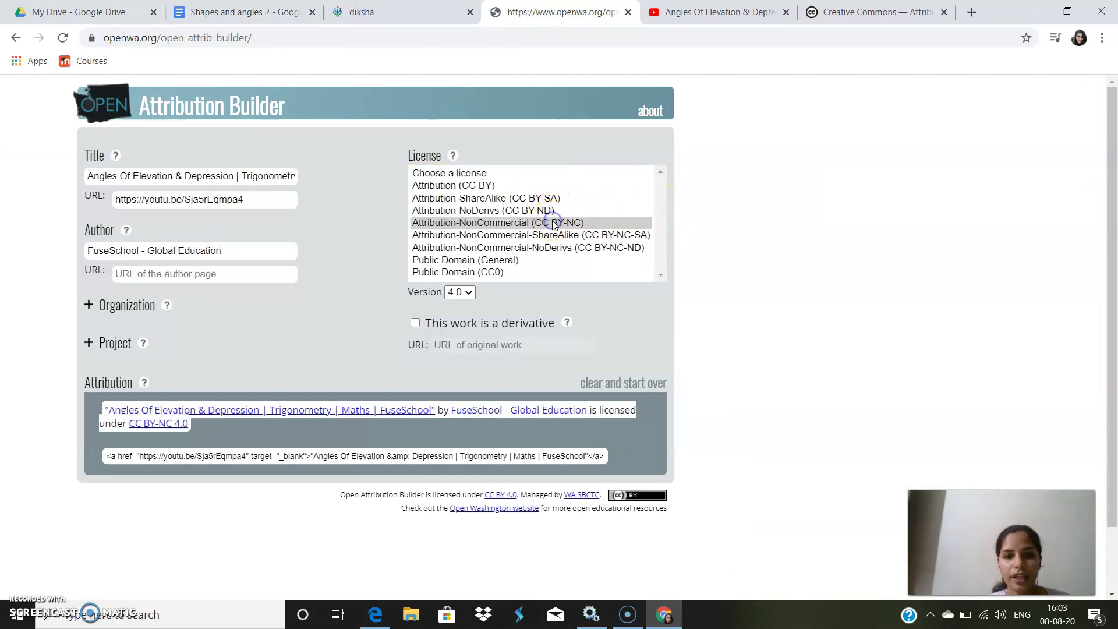
{"action": "left_click", "coordinate": [245, 11]}
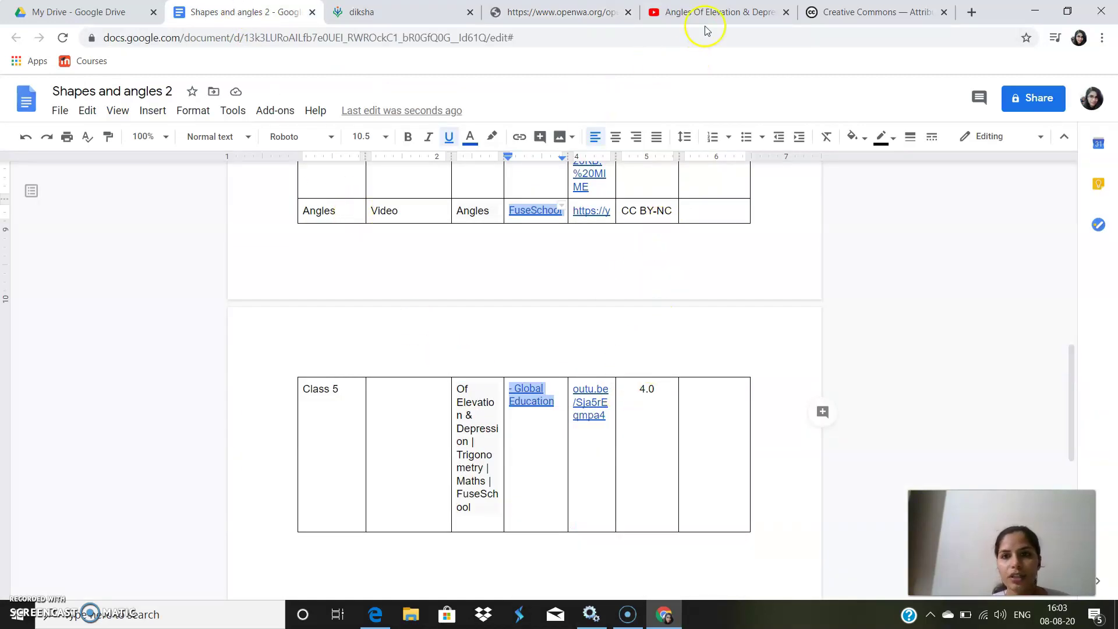
{"action": "left_click", "coordinate": [550, 13]}
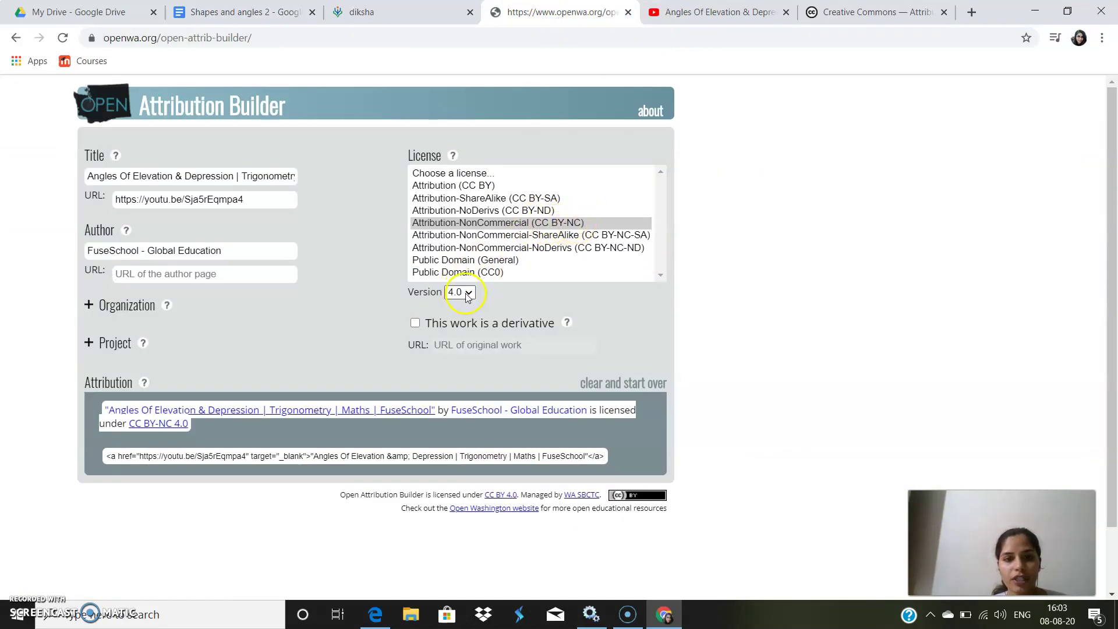
Copy the generated attribution for the FuseSchool video into the Attribution cell of the document's Video row.
{"action": "left_click_drag", "start_coordinate": [197, 430], "coordinate": [102, 404]}
{"action": "key", "text": "ctrl+c"}
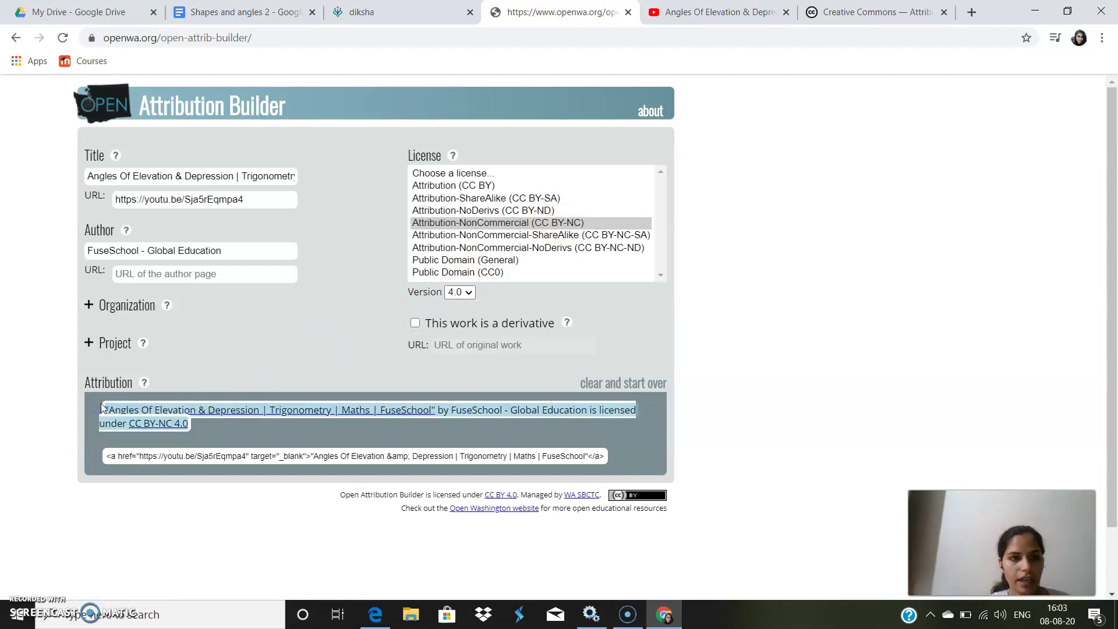
{"action": "left_click", "coordinate": [207, 12]}
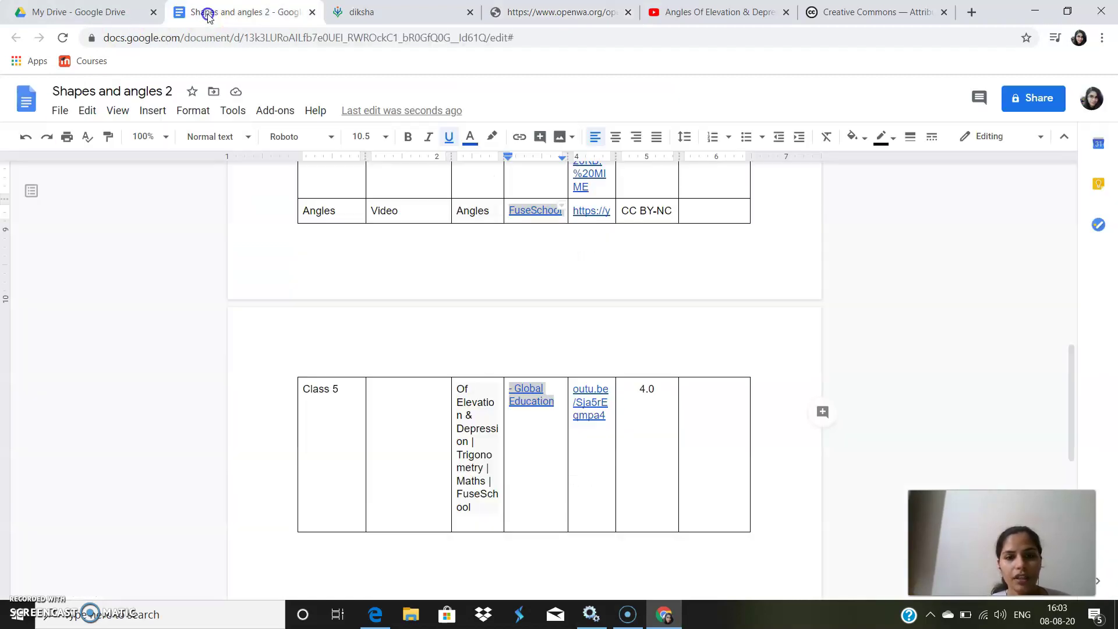
{"action": "left_click", "coordinate": [713, 448]}
{"action": "key", "text": "ctrl+v"}
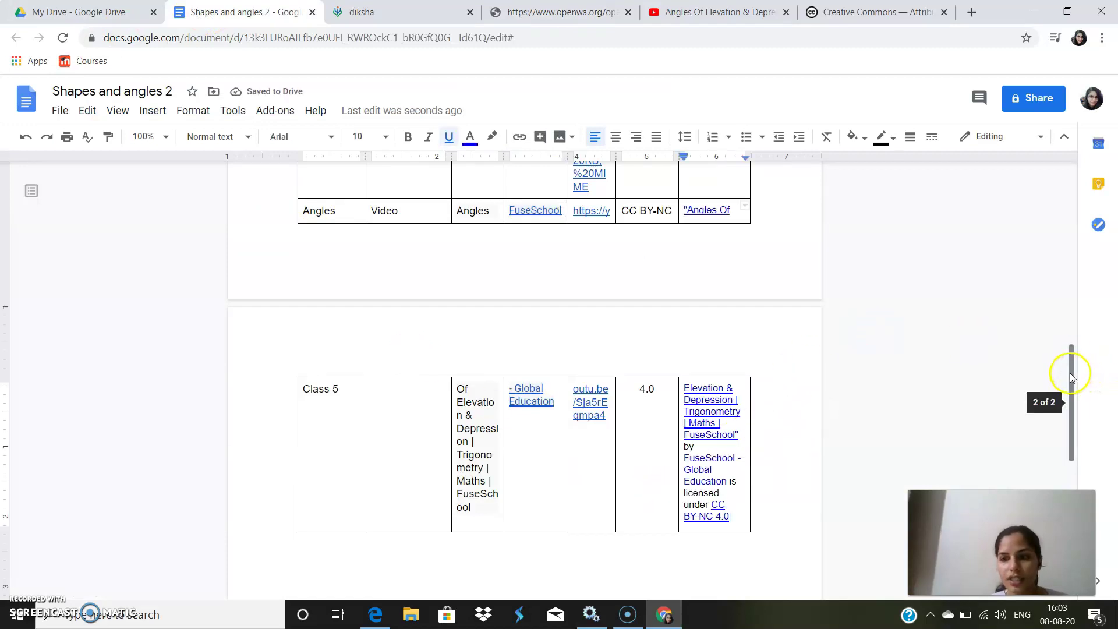
{"action": "left_click_drag", "start_coordinate": [1070, 373], "coordinate": [1084, 193]}
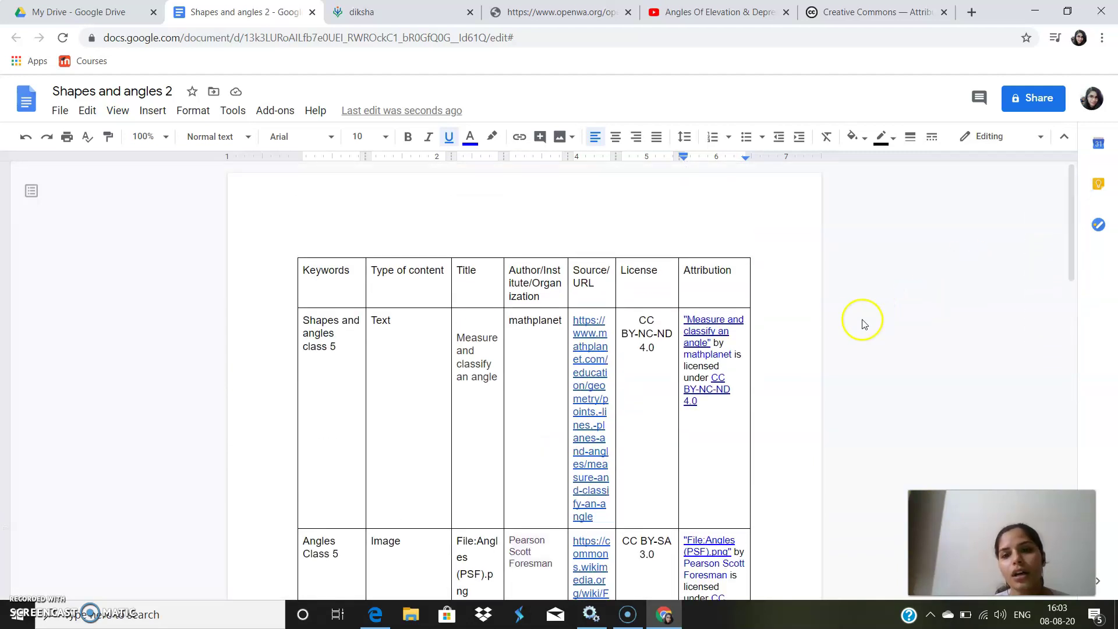